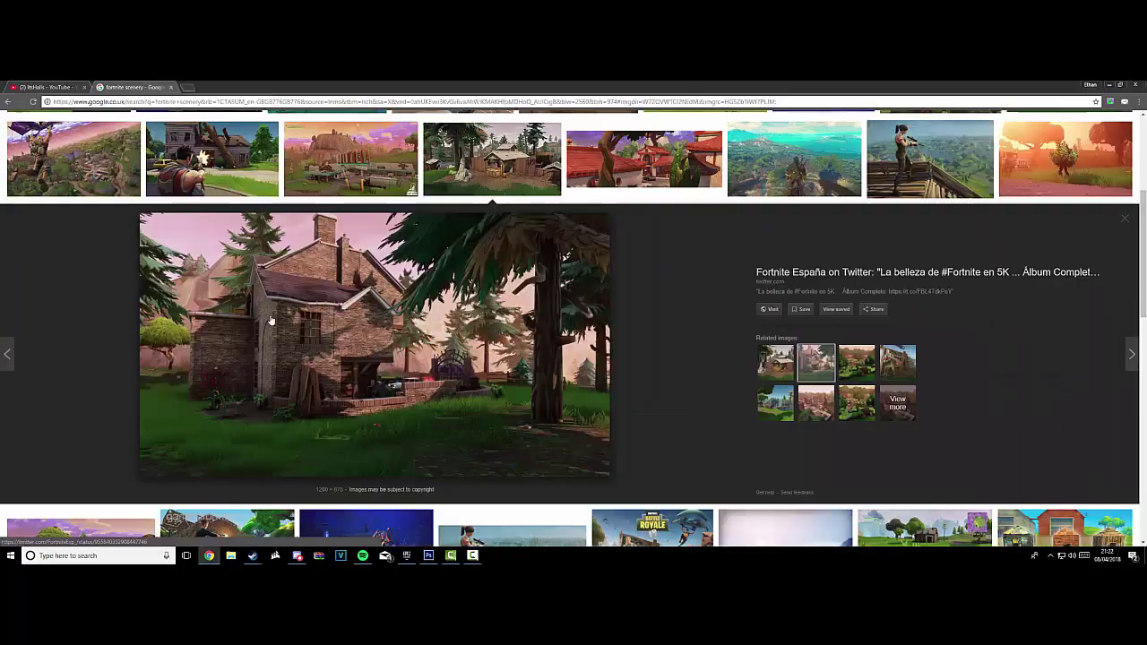
# - Search Google Images for 'fortnite character png' and browse the results
pyautogui.write('fortnite character png')
pyautogui.press('Return')
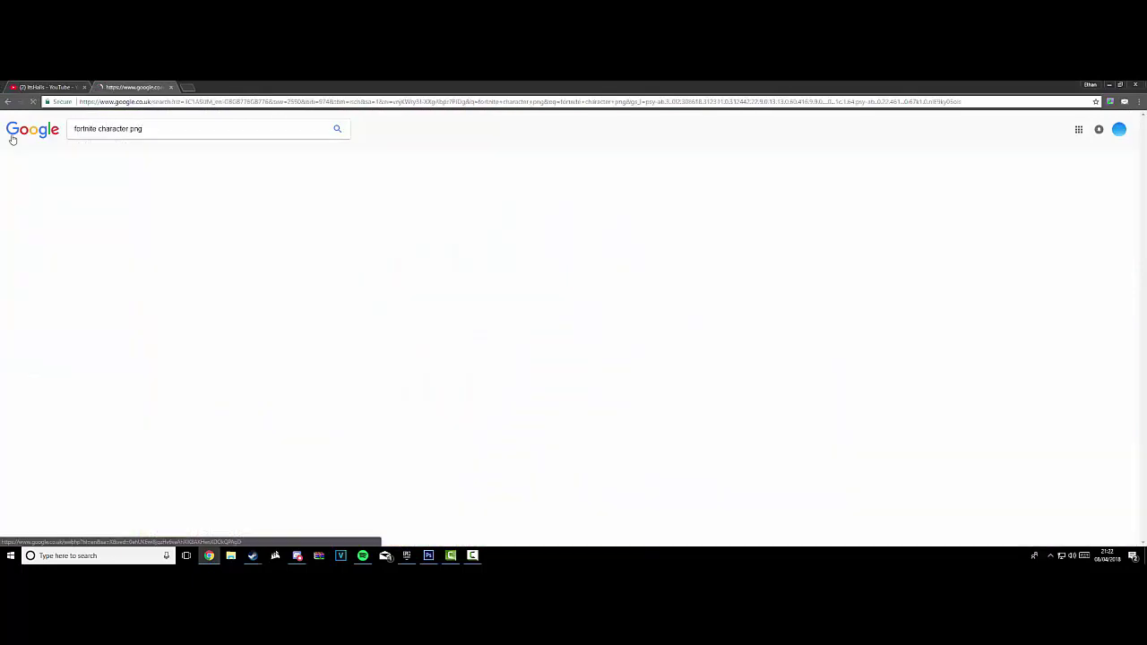
pyautogui.scroll(-5, 573, 323)
pyautogui.scroll(2, 471, 302)
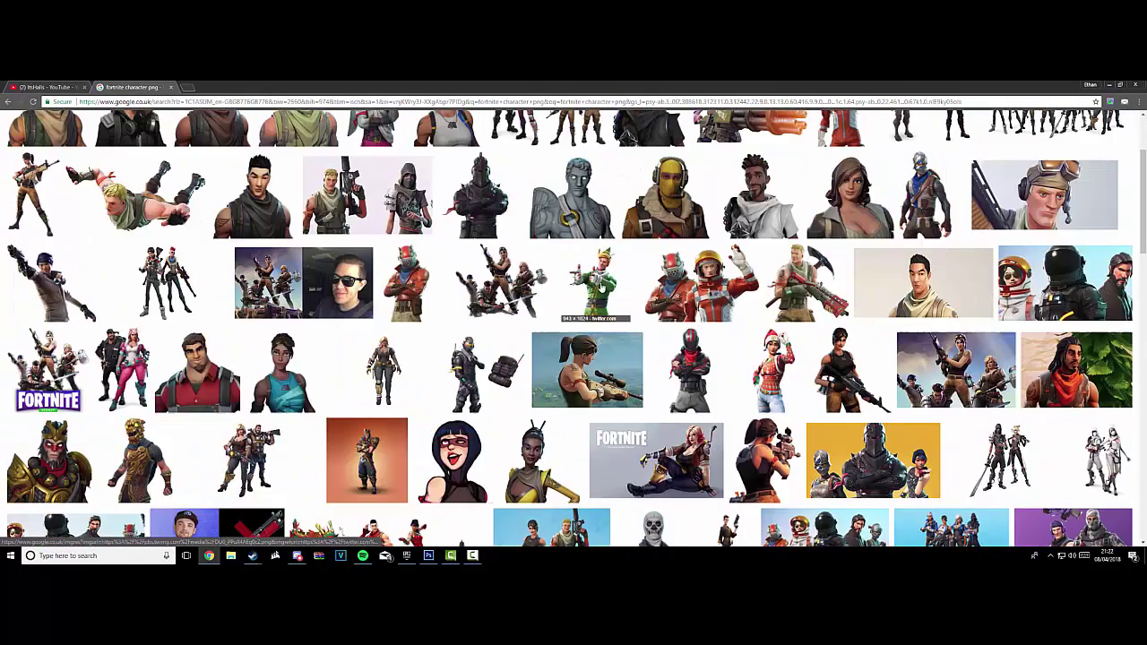
# - Open the green Rex character's preview, then start a new Photoshop document
pyautogui.click(595, 269)
pyautogui.click(776, 403)
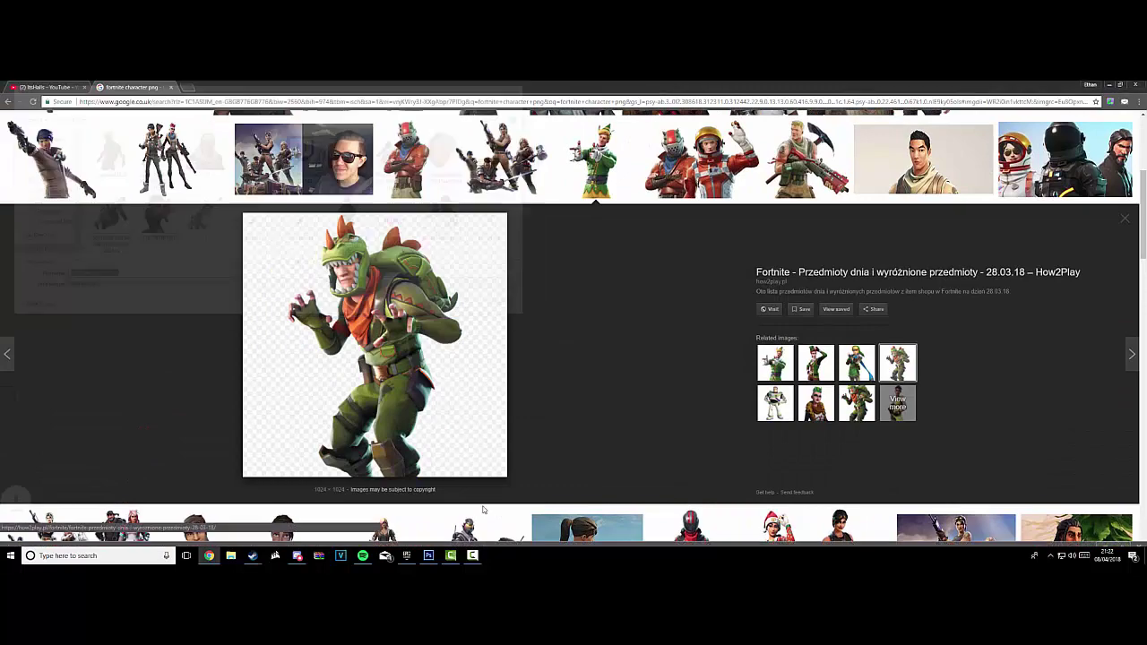
pyautogui.click(428, 556)
pyautogui.hotkey('ctrl', 'n')
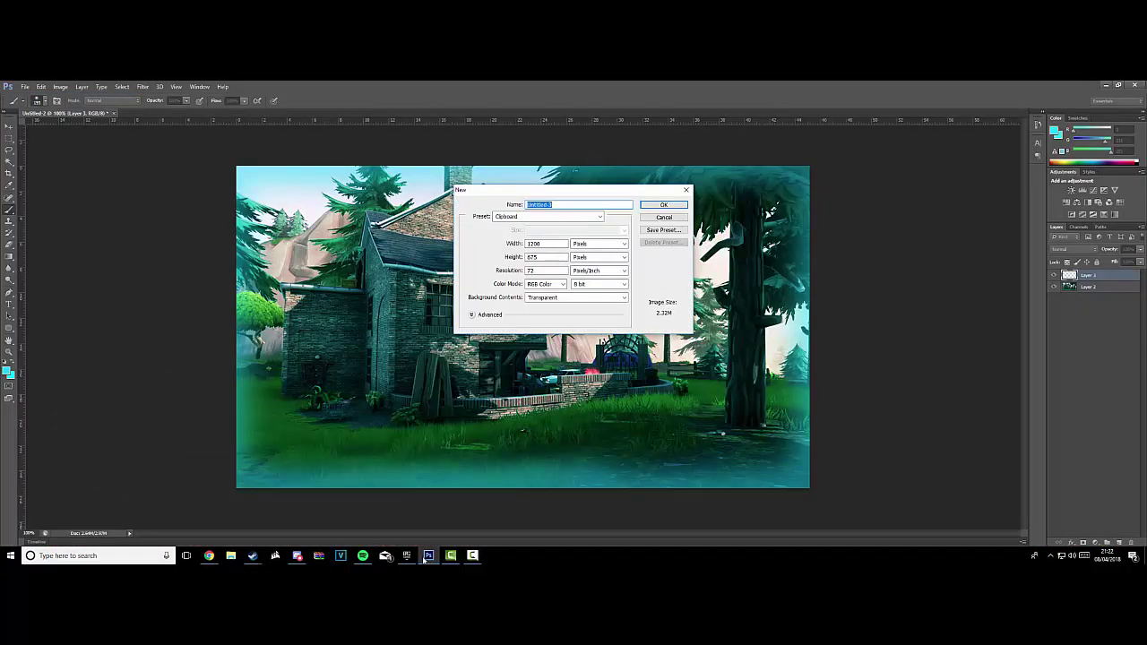
# - Create a new 1280×720 transparent document
pyautogui.press('Tab')
pyautogui.write('1280')
pyautogui.press('Tab')
pyautogui.write('720')
pyautogui.press('Return')
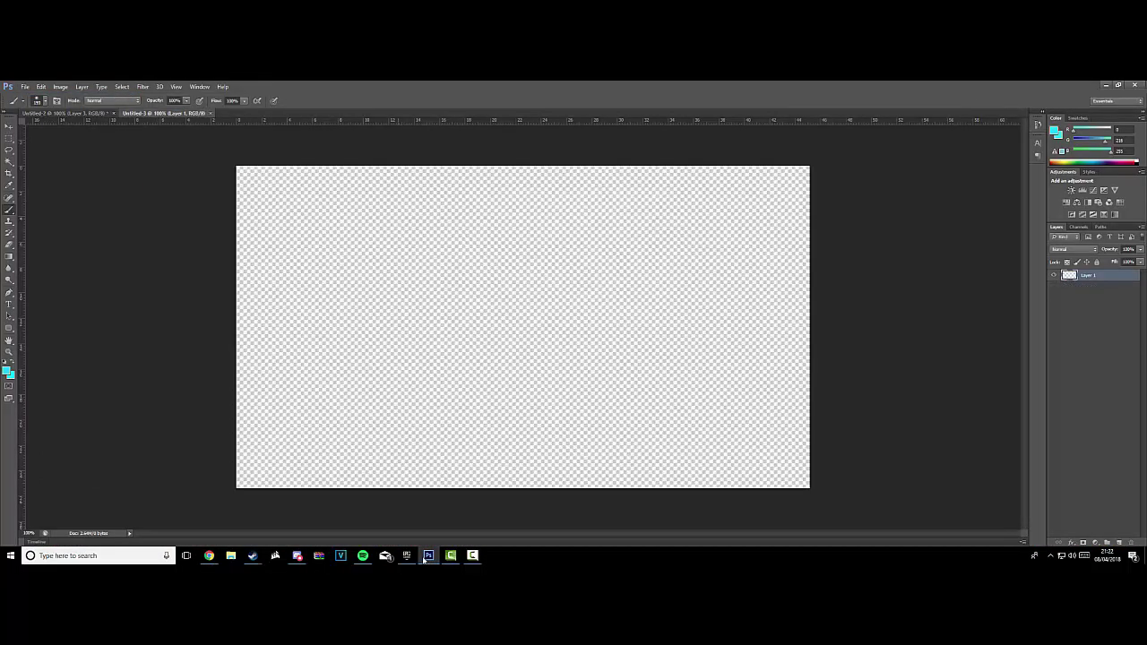
# - Place the Rex character PNG onto the canvas
pyautogui.hotkey('alt', 'f')
pyautogui.press('l')
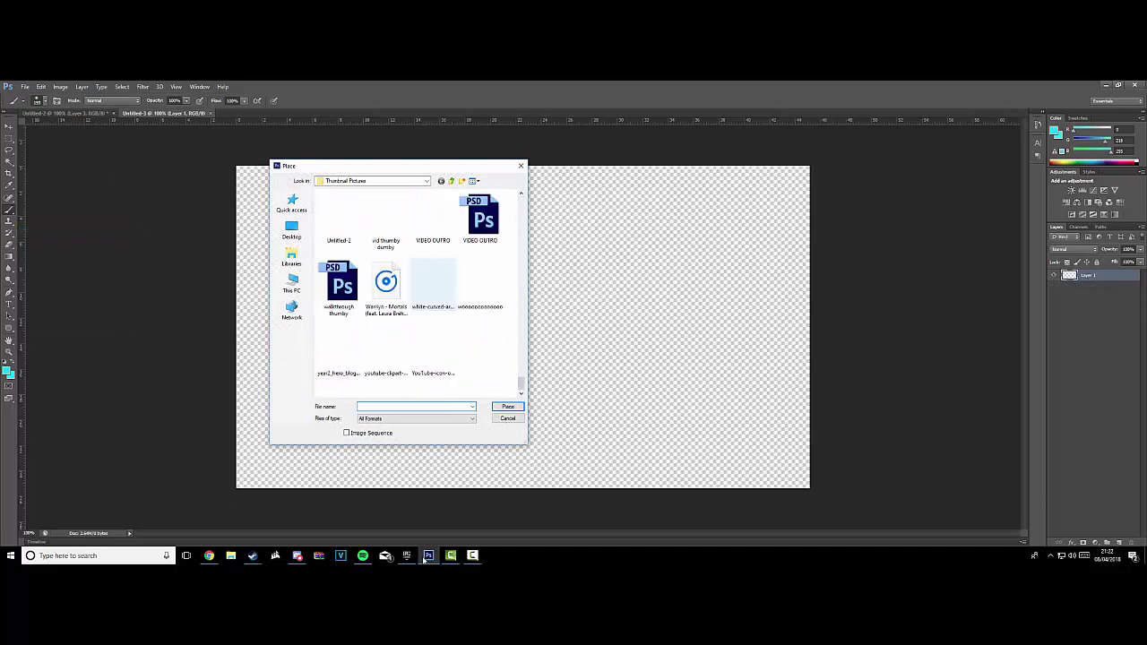
pyautogui.press('Left')
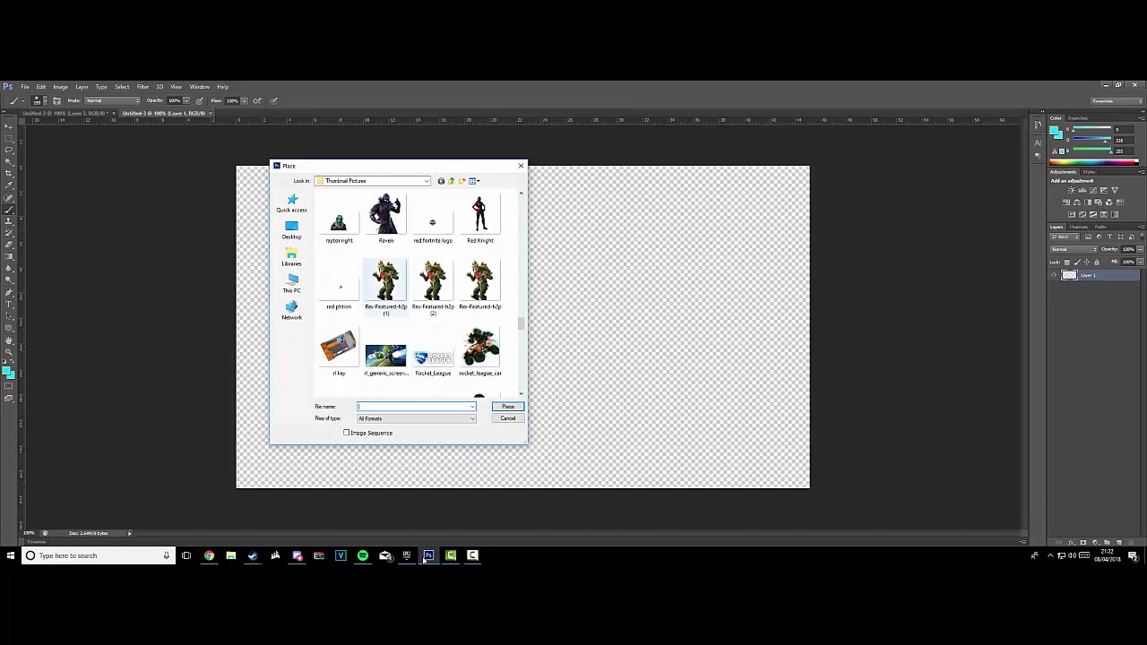
# - Add a Hue/Saturation adjustment with hue 133, nudged higher, recolouring Rex purple
pyautogui.press('Return')
pyautogui.press('Return')
pyautogui.write('133')
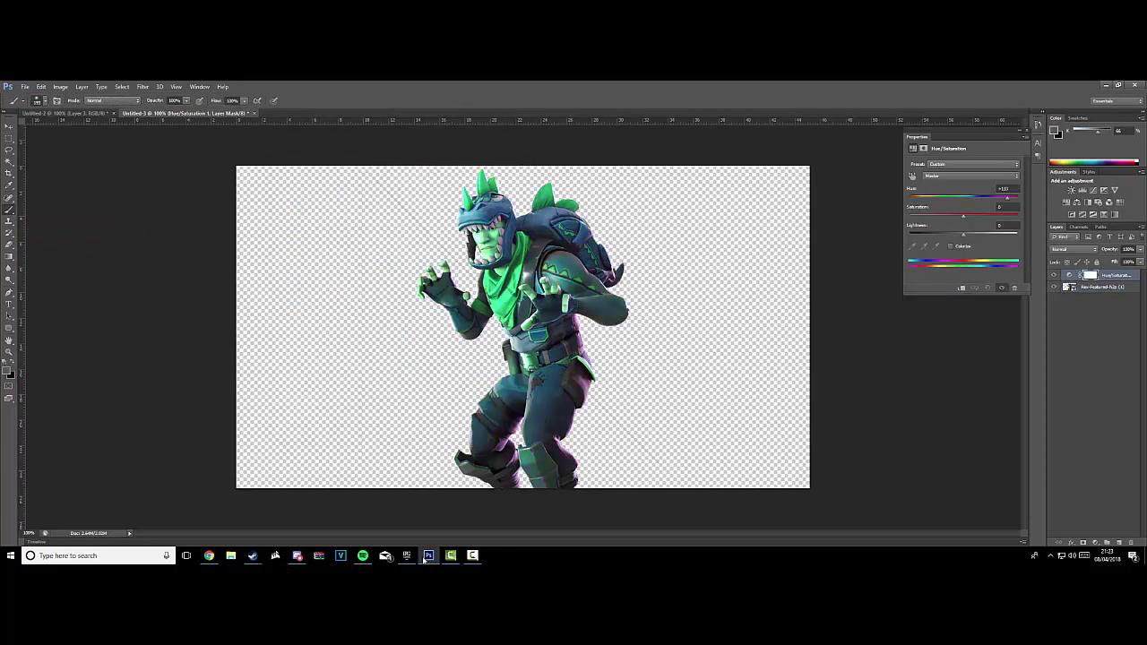
pyautogui.hotkey('shift', 'Up')
pyautogui.hotkey('shift', 'Up')
pyautogui.hotkey('shift', 'Up')
pyautogui.hotkey('shift', 'Up')
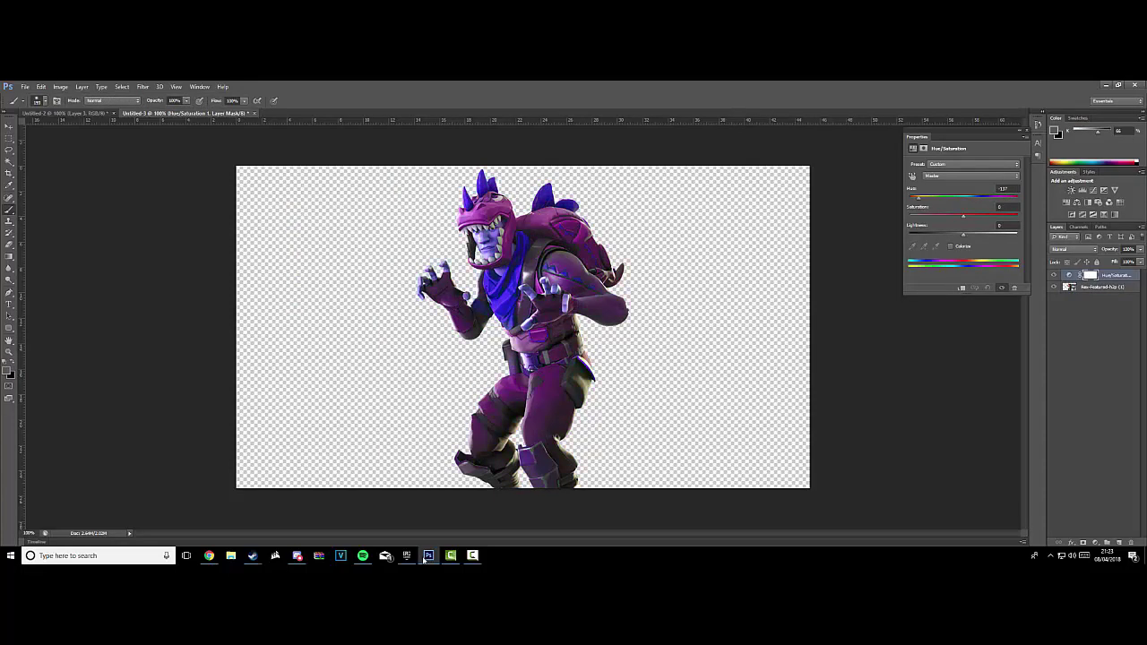
pyautogui.hotkey('shift', 'Up')
pyautogui.press('Return')
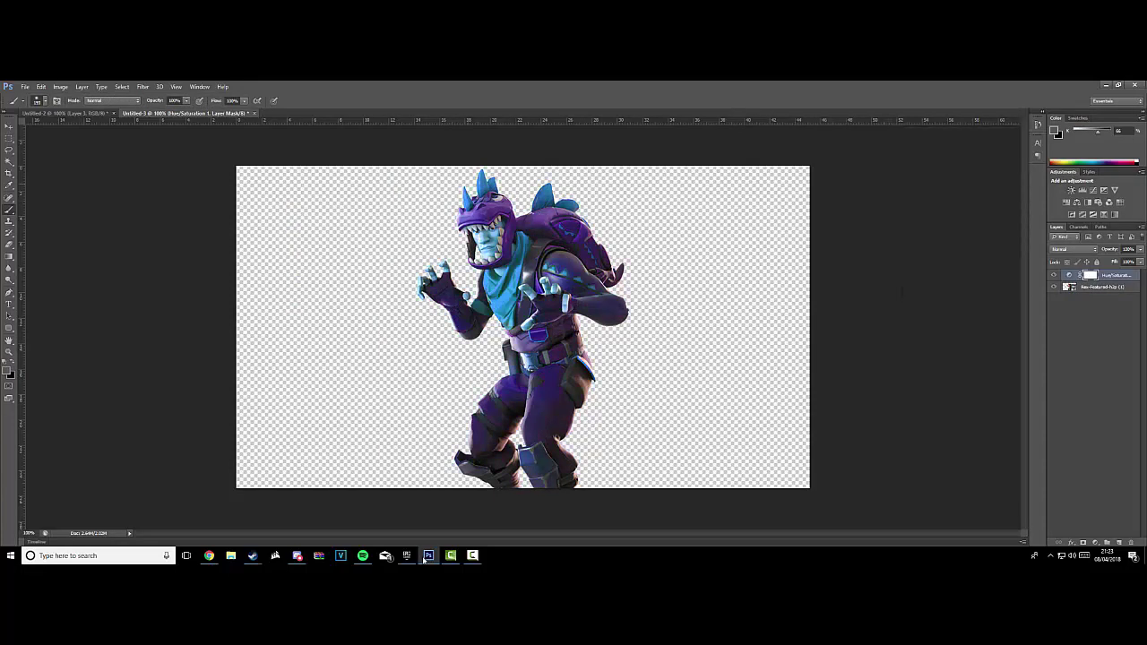
pyautogui.hotkey('ctrl', '+')
# - Lasso the first cyan horn on the Rex layer and copy it to Layer 1
pyautogui.press('v')
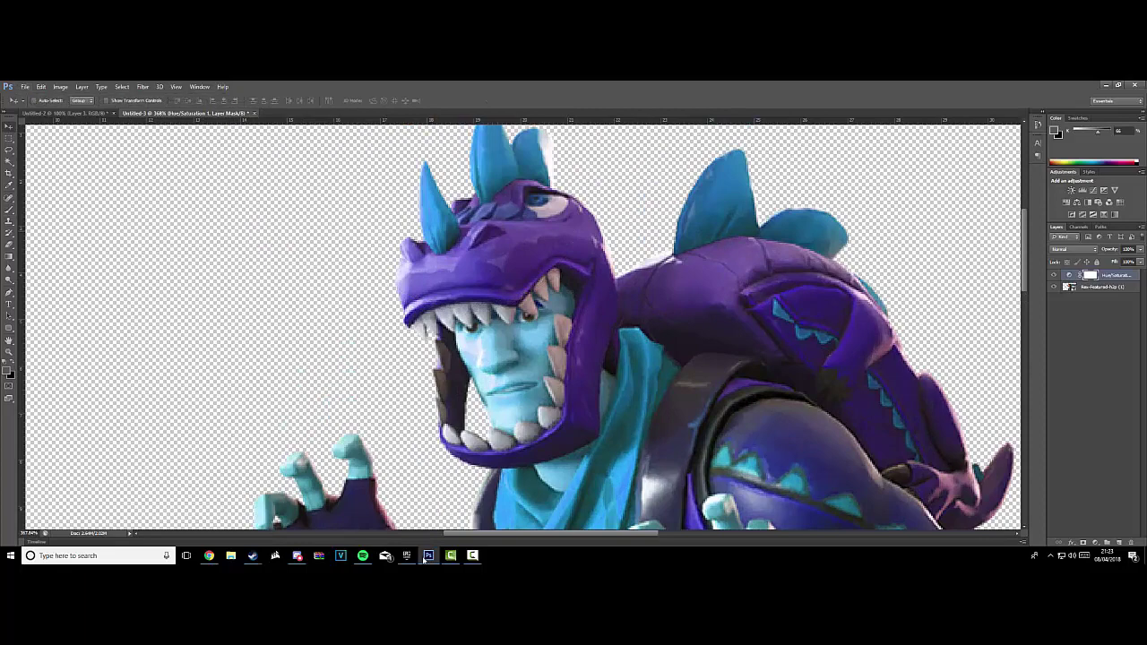
pyautogui.press('l')
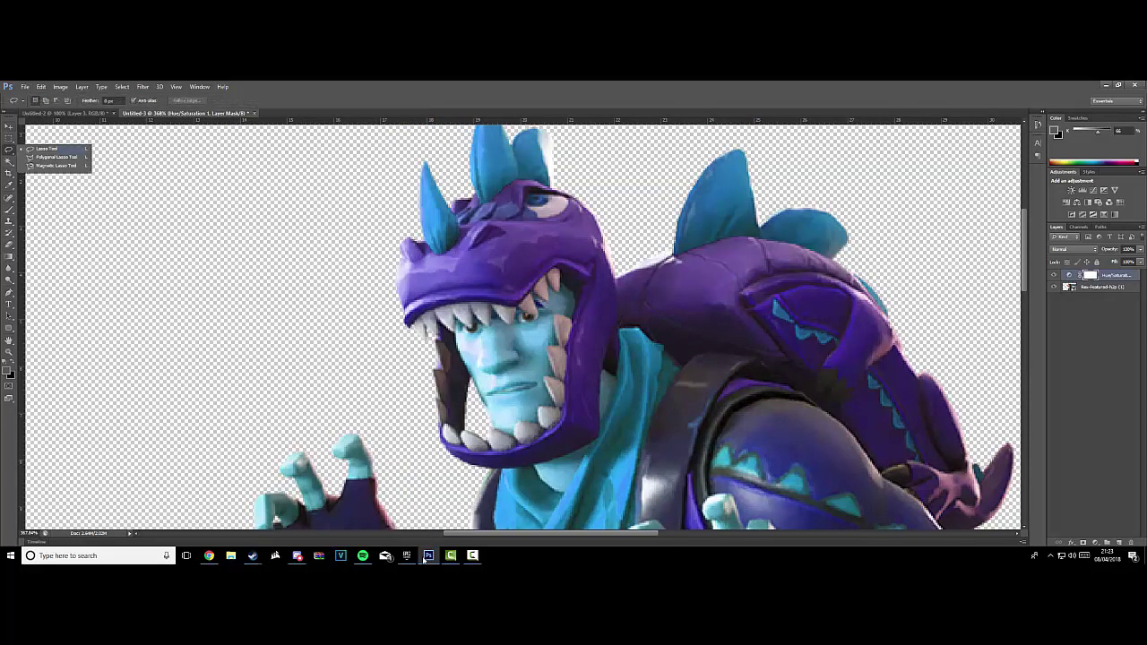
pyautogui.hotkey('ctrl', '-')
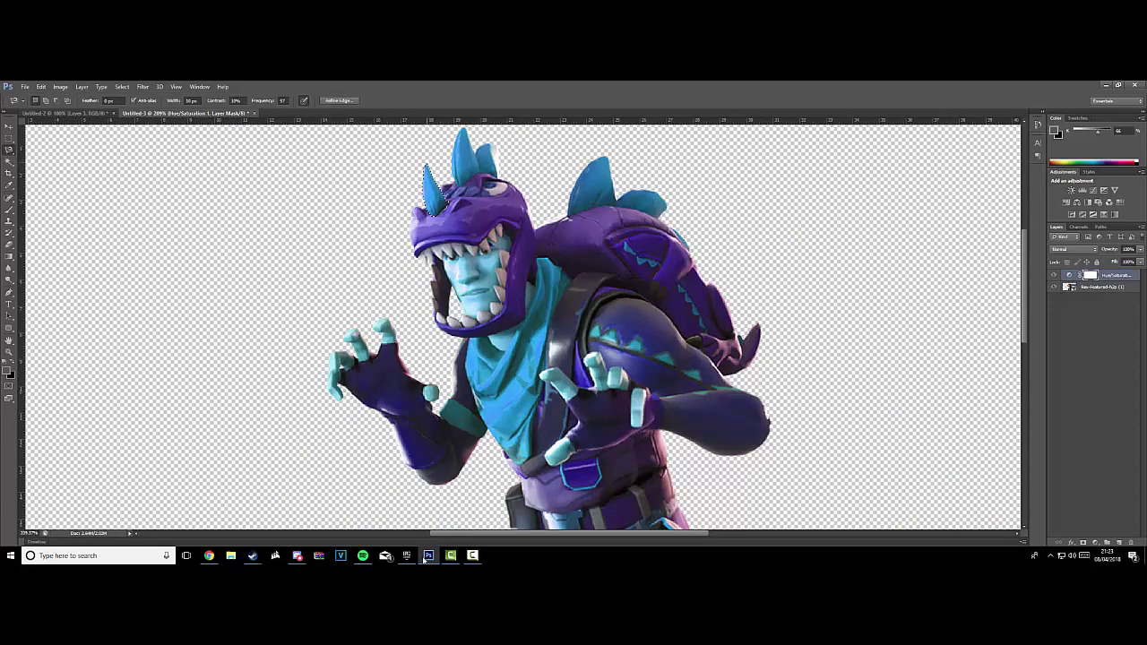
pyautogui.hotkey('ctrl', 'shift', 'alt', 'n')
pyautogui.hotkey('ctrl', 'BackSpace')
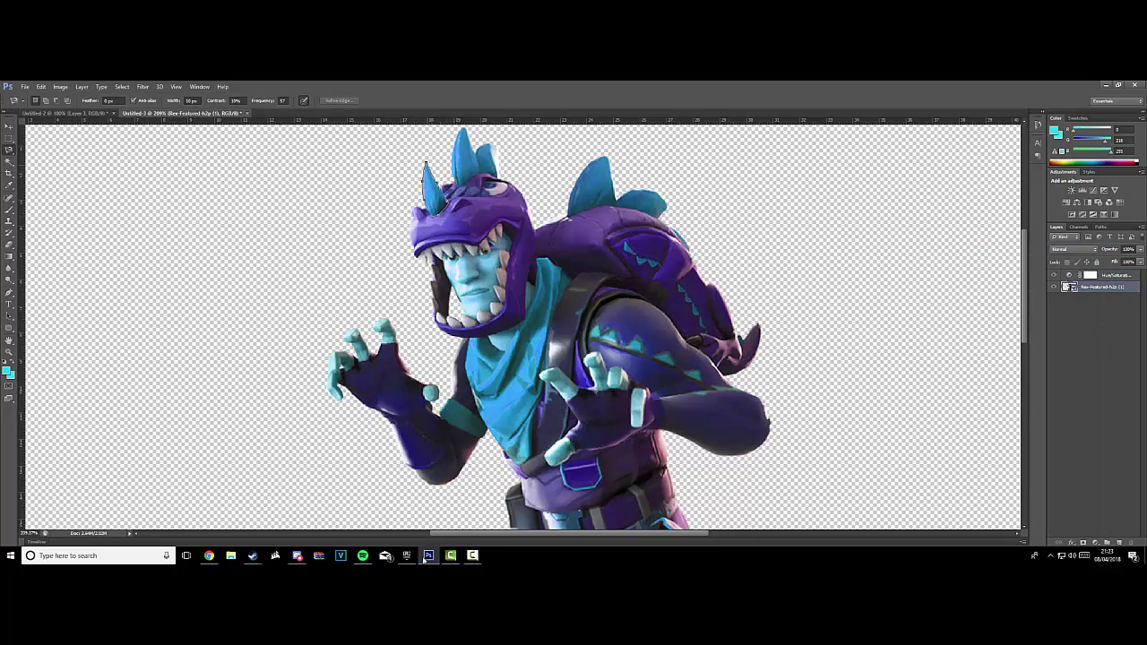
pyautogui.hotkey('ctrl', 'shift', 'alt', 'n')
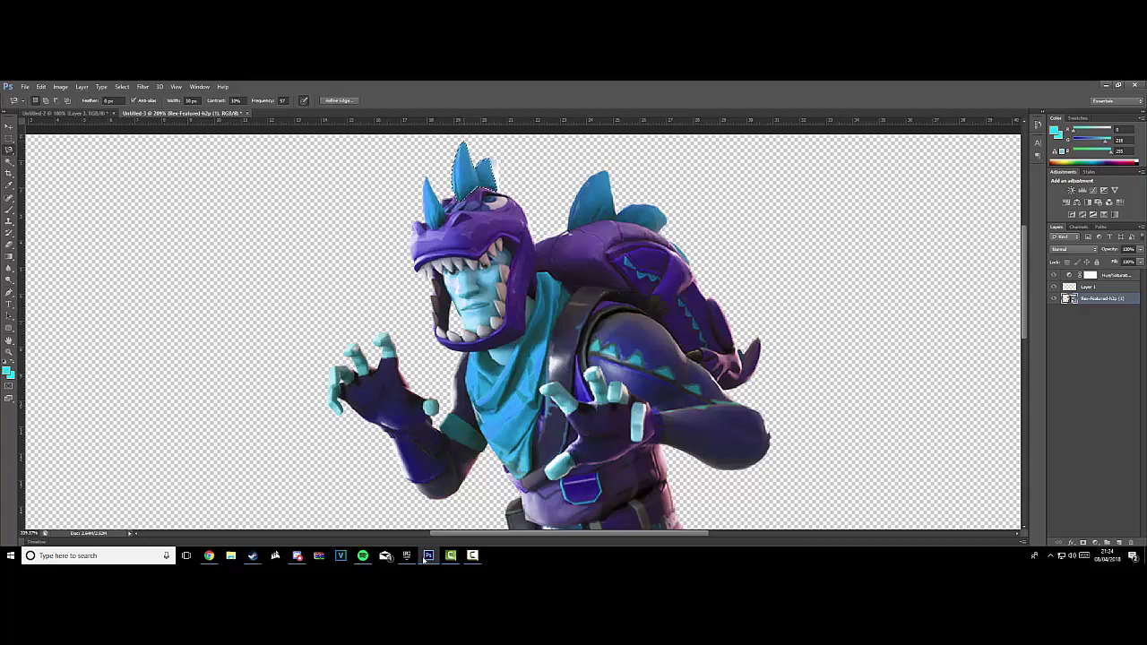
# - Copy the remaining horns, backpack fin and backpack spike onto Layers 2–4
pyautogui.hotkey('ctrl', 'shift', 'alt', 'n')
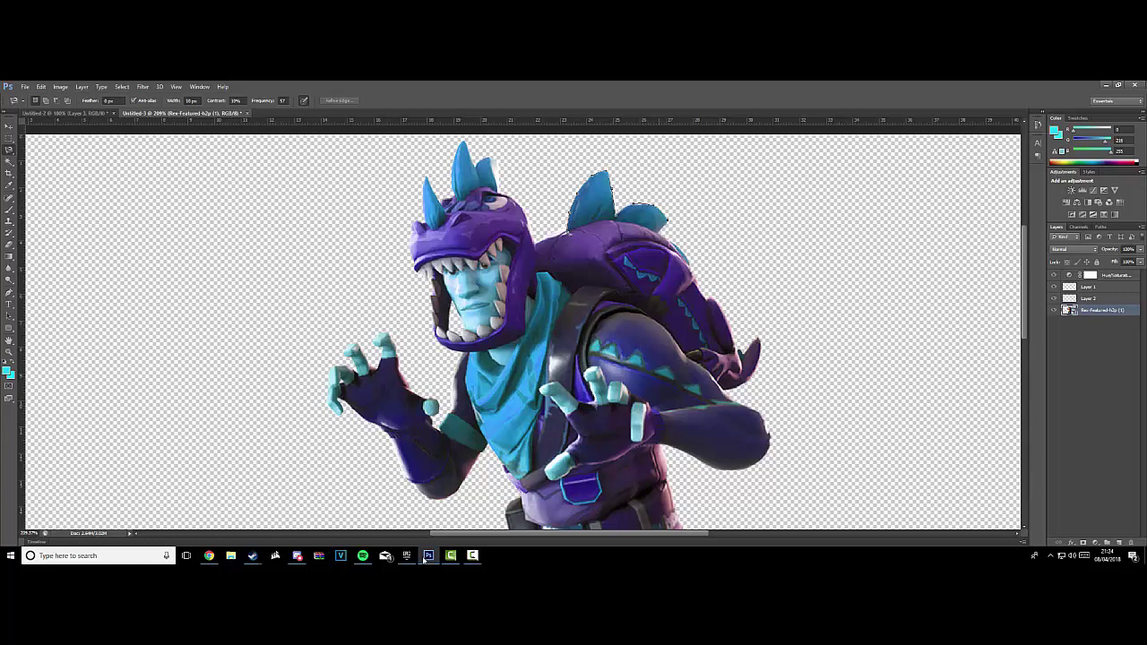
pyautogui.hotkey('ctrl', 'd')
pyautogui.hotkey('ctrl', 'shift', 'alt', 'n')
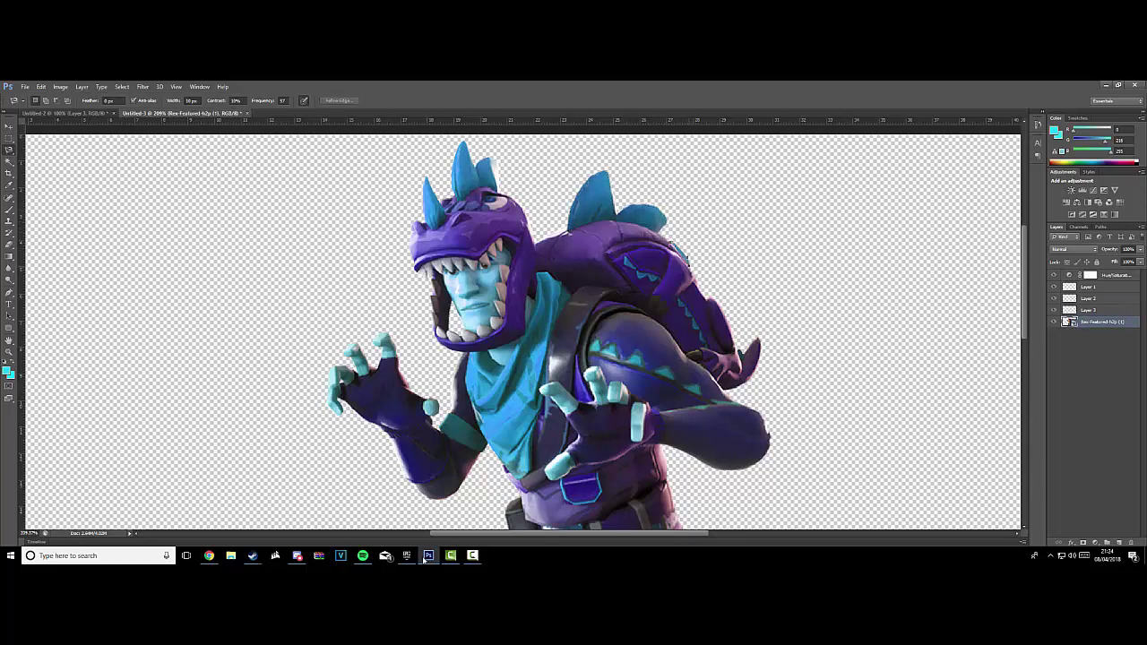
pyautogui.scroll(4, 679, 247)
pyautogui.scroll(4, 627, 269)
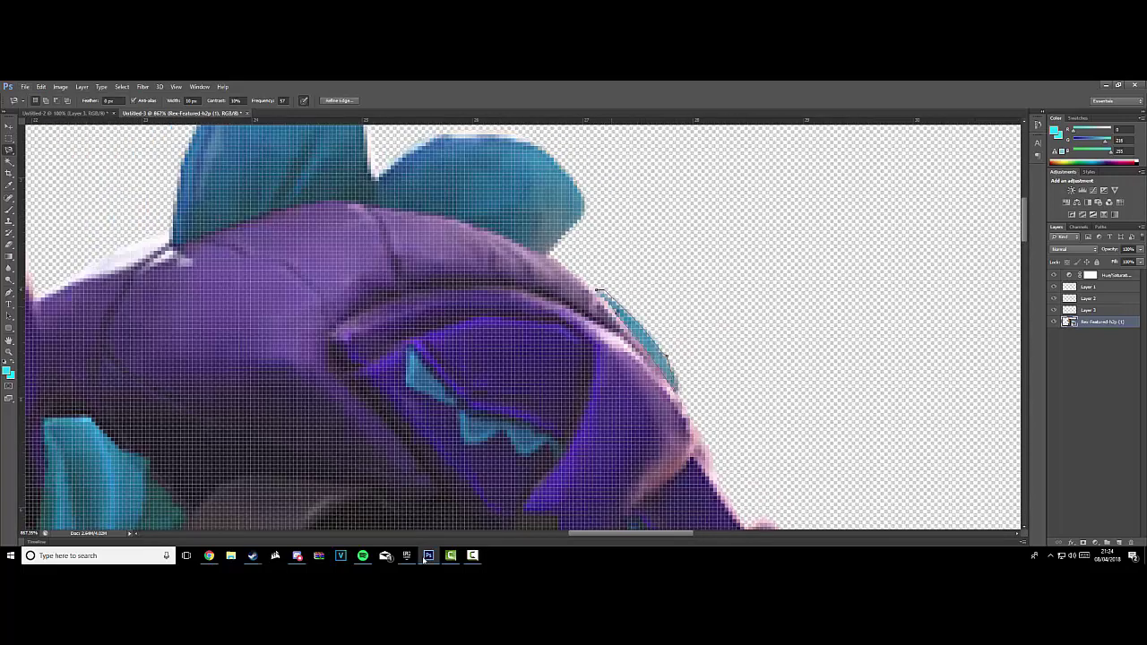
pyautogui.hotkey('ctrl', 'shift', 'alt', 'n')
# - Copy another cyan area to Layer 5, then outline the backpack triangles, which fails as empty
pyautogui.scroll(-6, 667, 356)
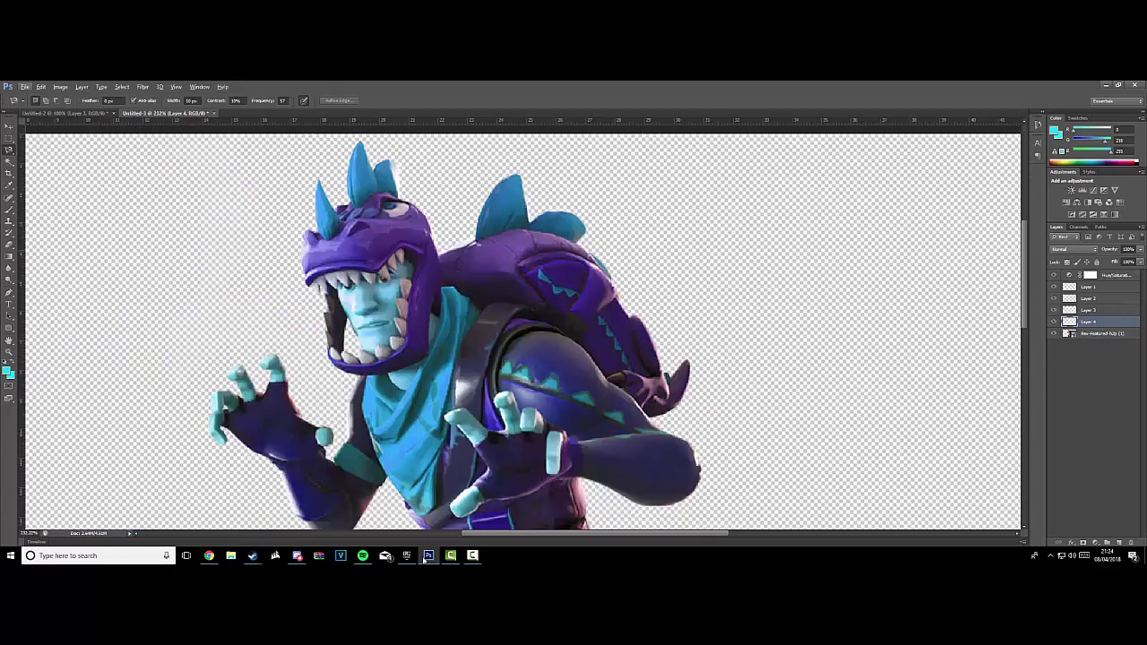
pyautogui.scroll(-3, 519, 323)
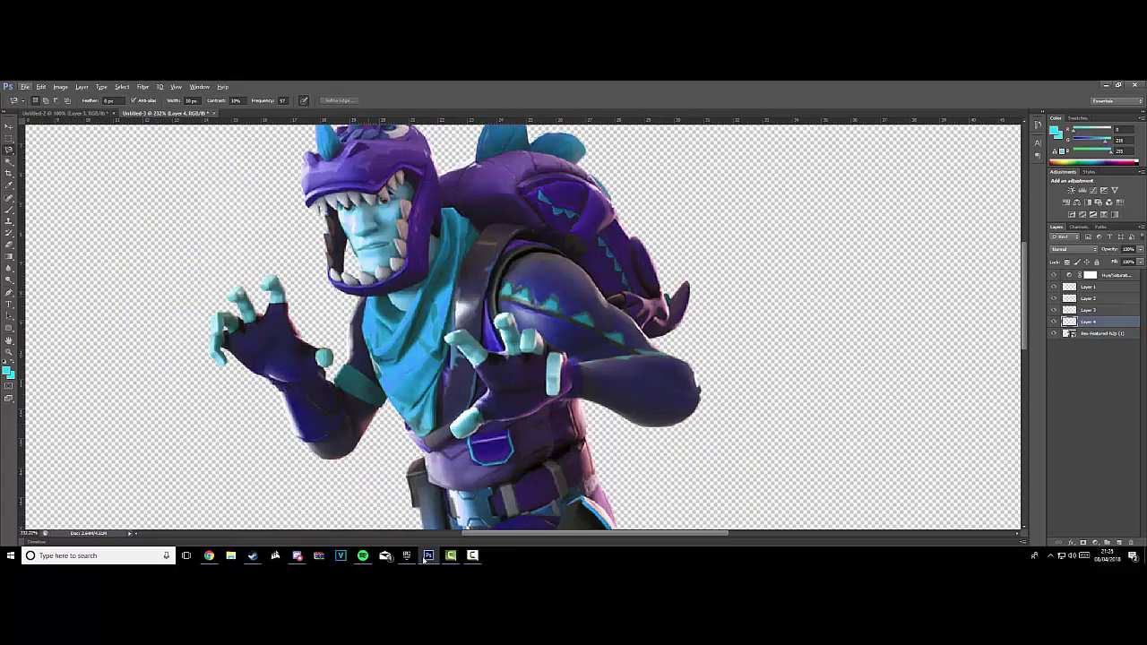
pyautogui.hotkey('alt', '[')
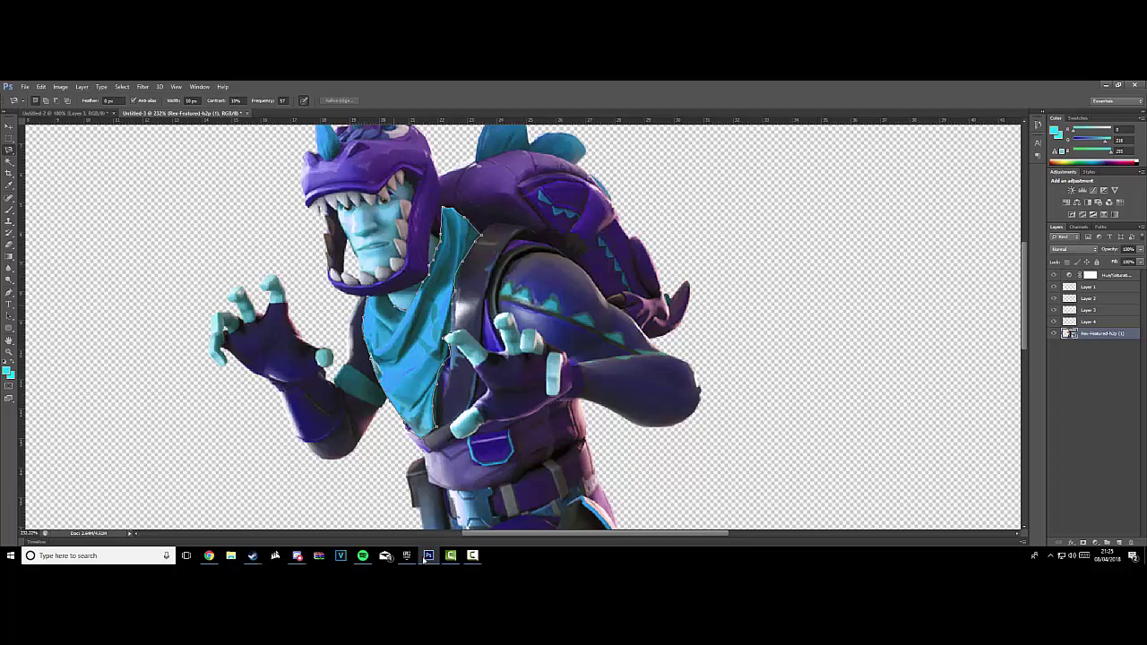
pyautogui.hotkey('ctrl', 'j')
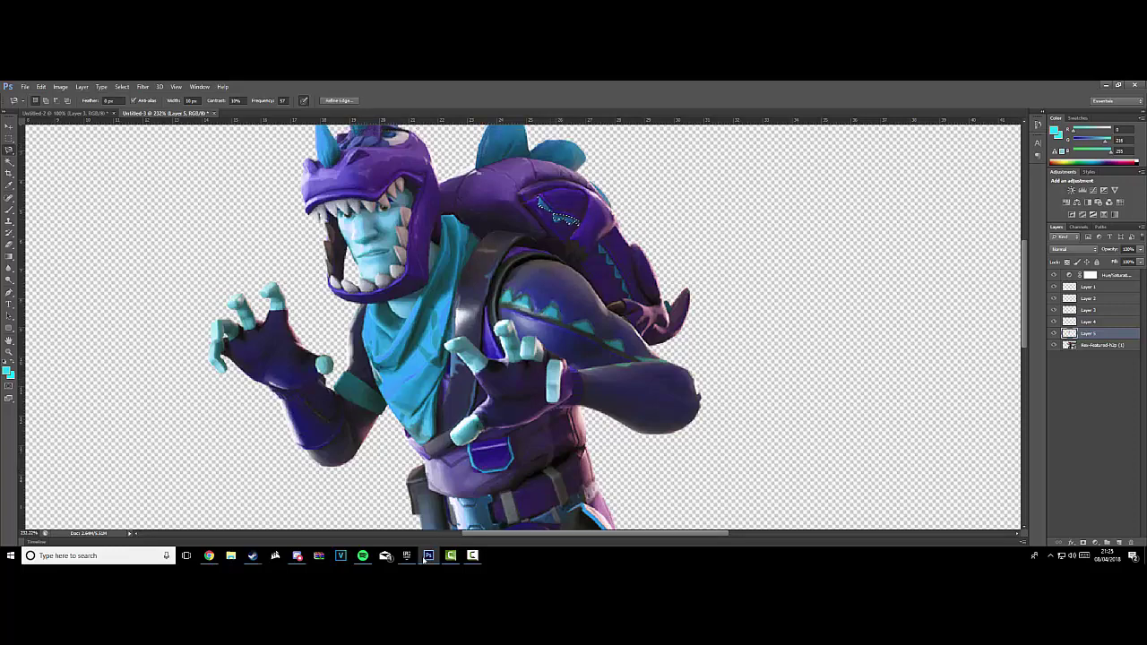
pyautogui.scroll(5, 538, 192)
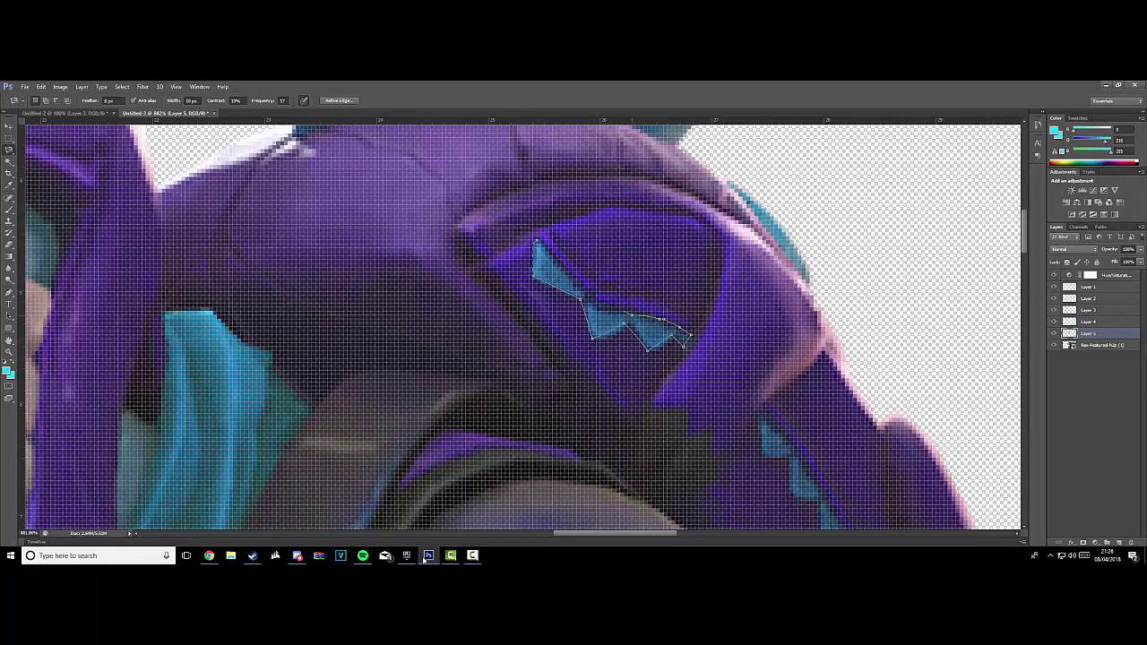
pyautogui.press('Return')
# - Dismiss the empty-selection error and copy the backpack's cyan triangles onto Layer 6
pyautogui.hotkey('ctrl', 'c')
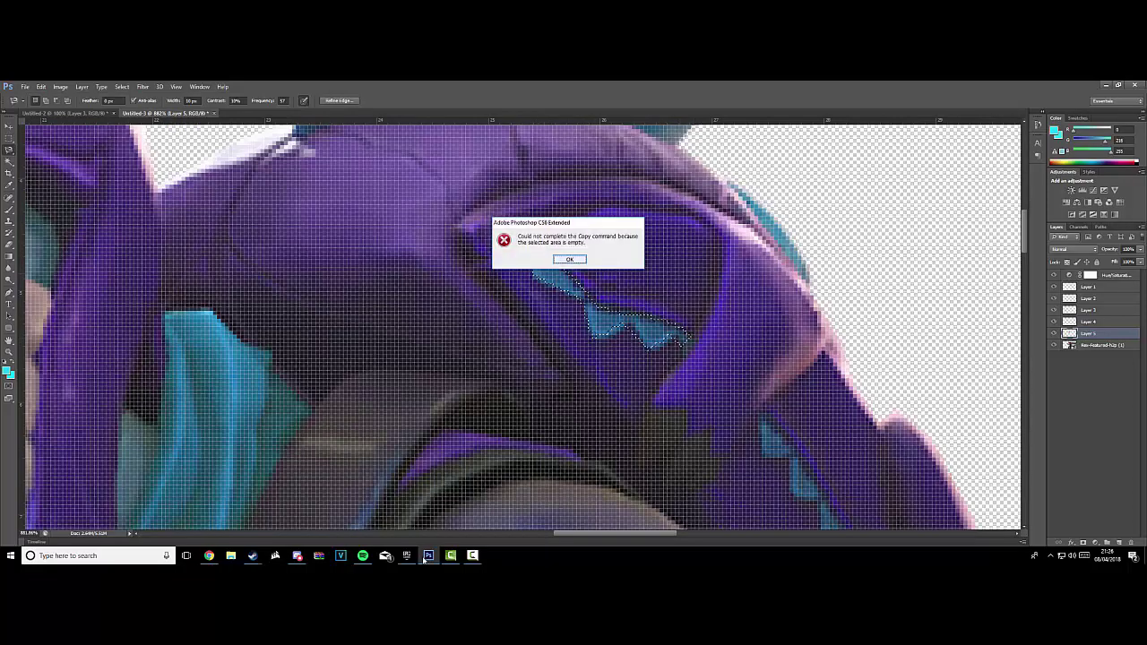
pyautogui.press('Return')
pyautogui.hotkey('alt', '[')
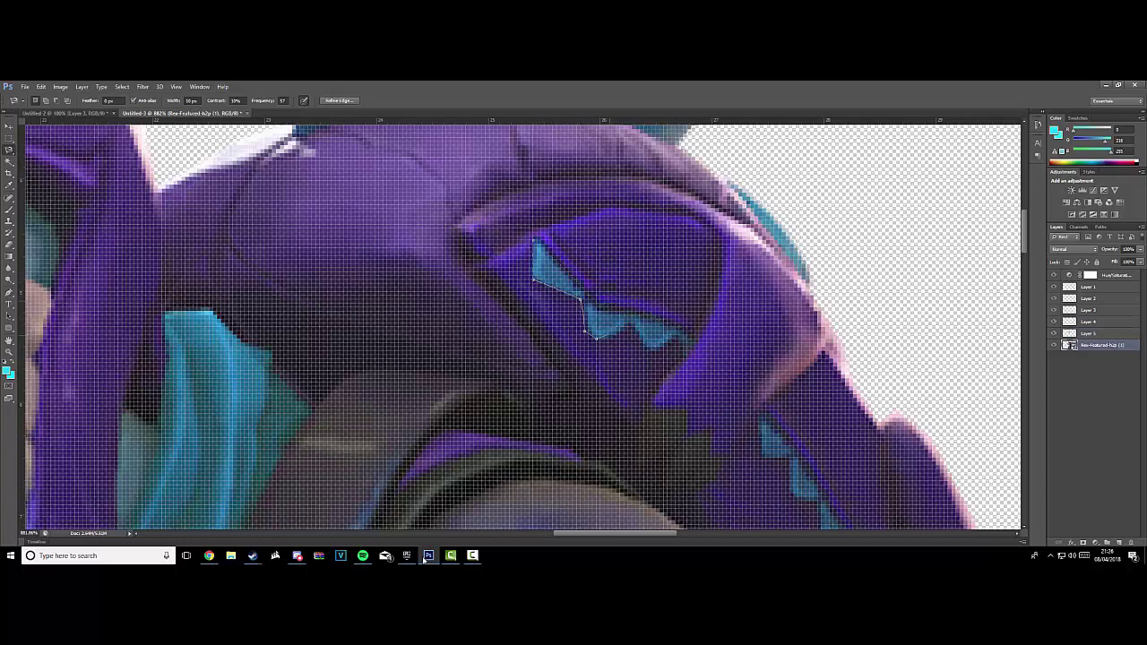
pyautogui.click(671, 321)
pyautogui.click(641, 314)
pyautogui.press('Return')
pyautogui.hotkey('ctrl', 'j')
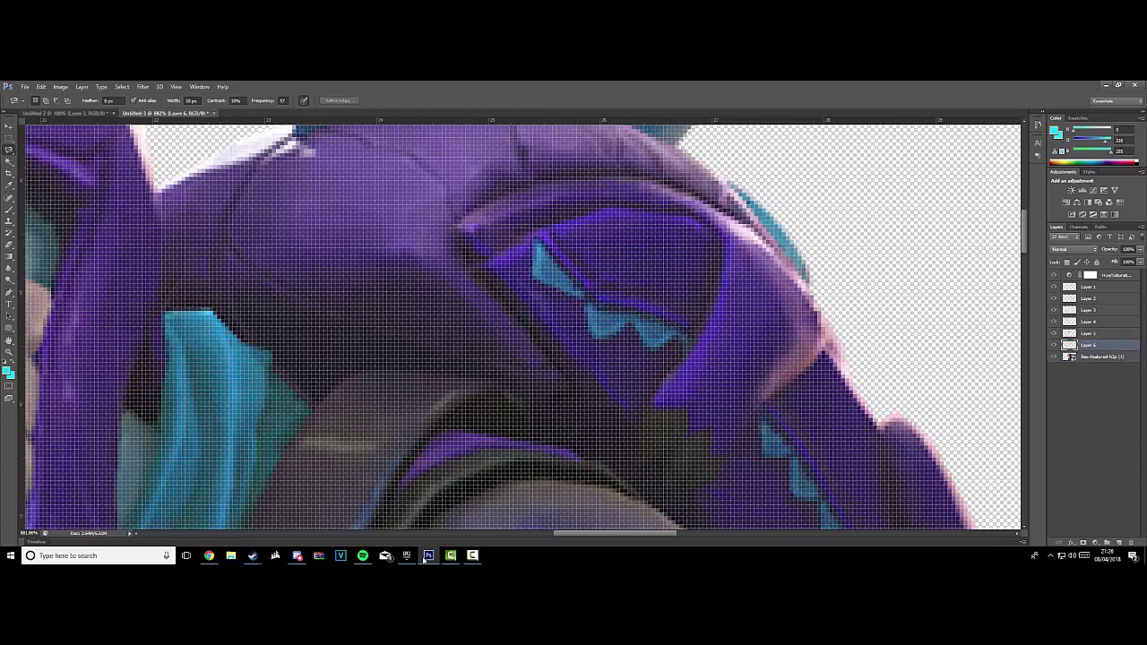
# - Trace the cyan zigzag trim along the arm and copy it onto Layer 7
pyautogui.scroll(-3, 520, 323)
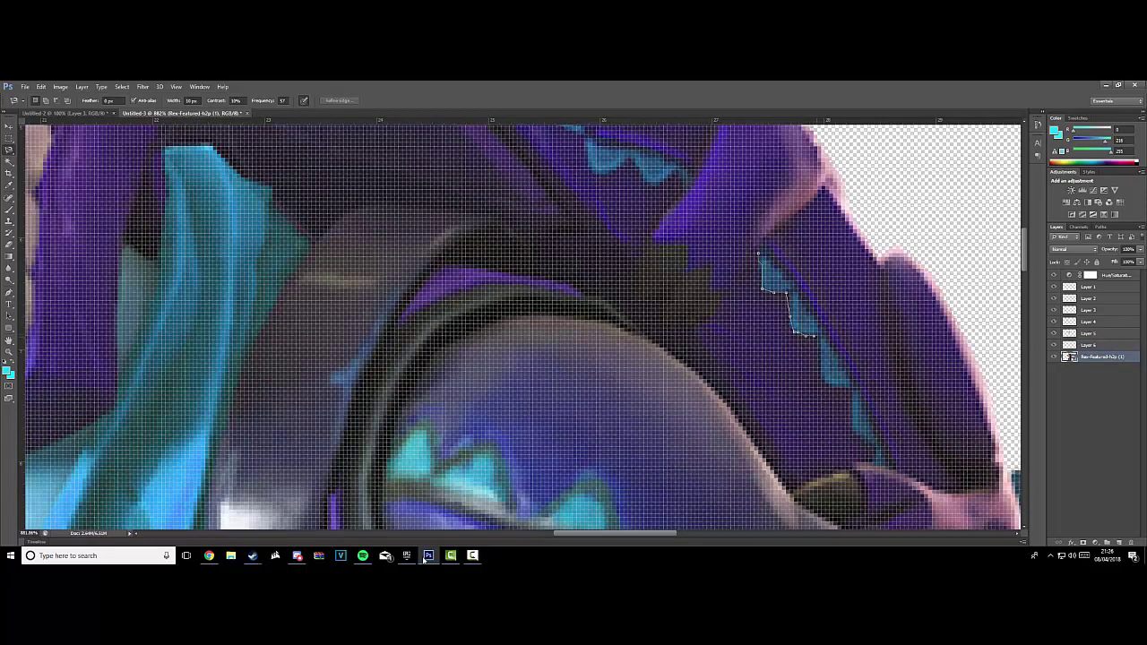
pyautogui.click(848, 387)
pyautogui.press('BackSpace')
pyautogui.press('BackSpace')
pyautogui.press('BackSpace')
pyautogui.click(849, 387)
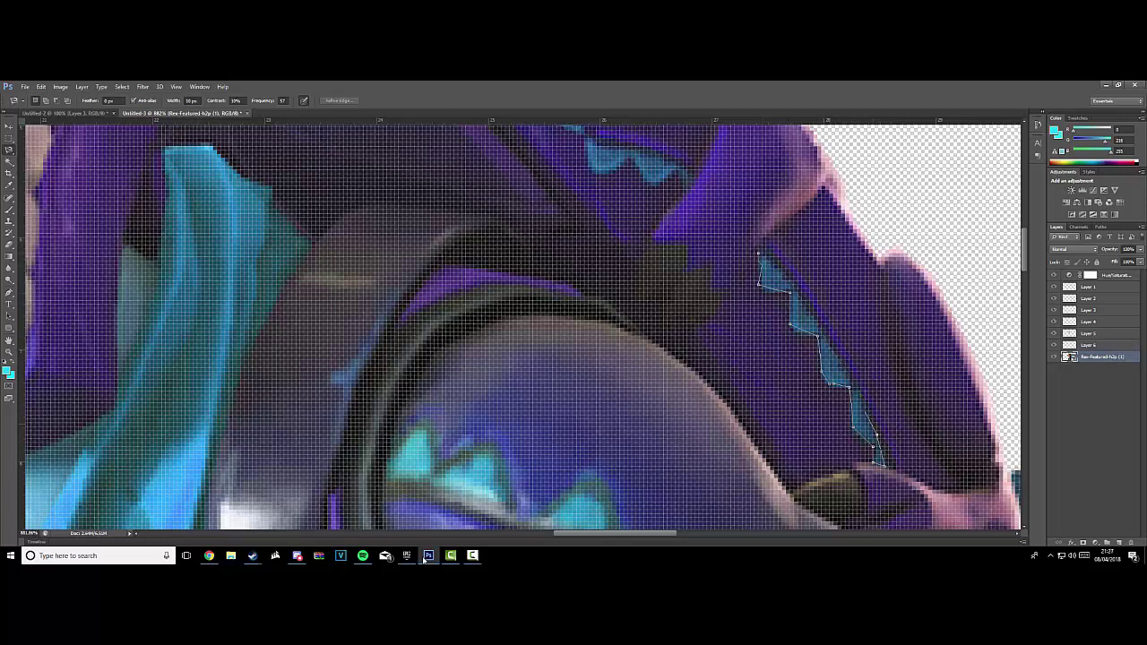
pyautogui.press('Return')
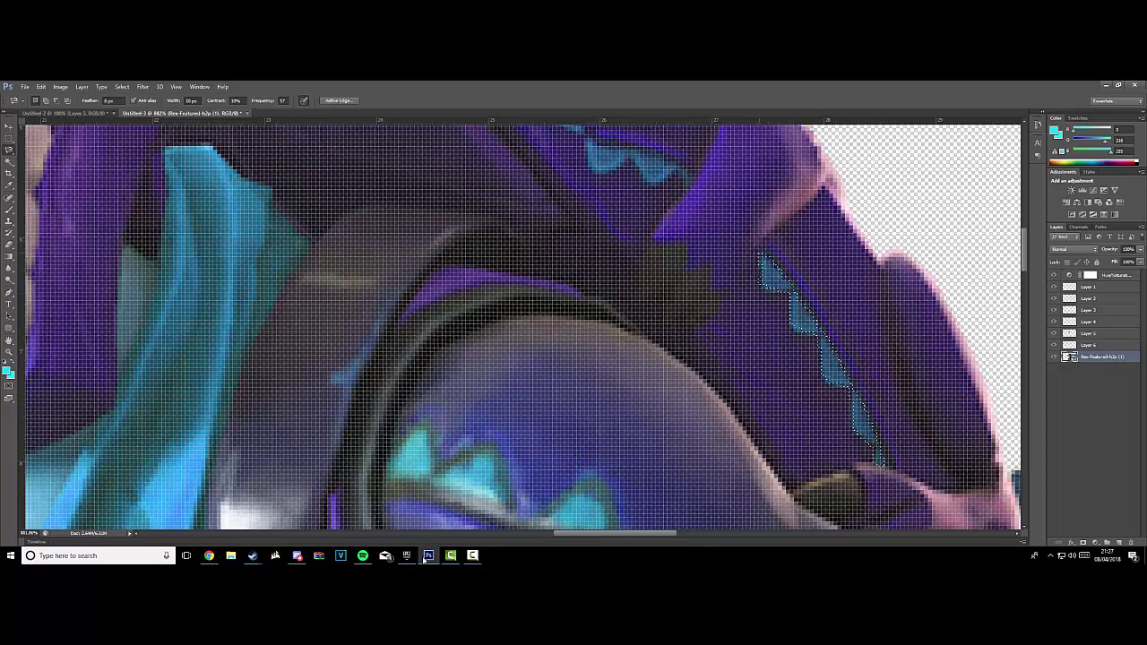
pyautogui.hotkey('ctrl', 'j')
pyautogui.scroll(-5, 520, 328)
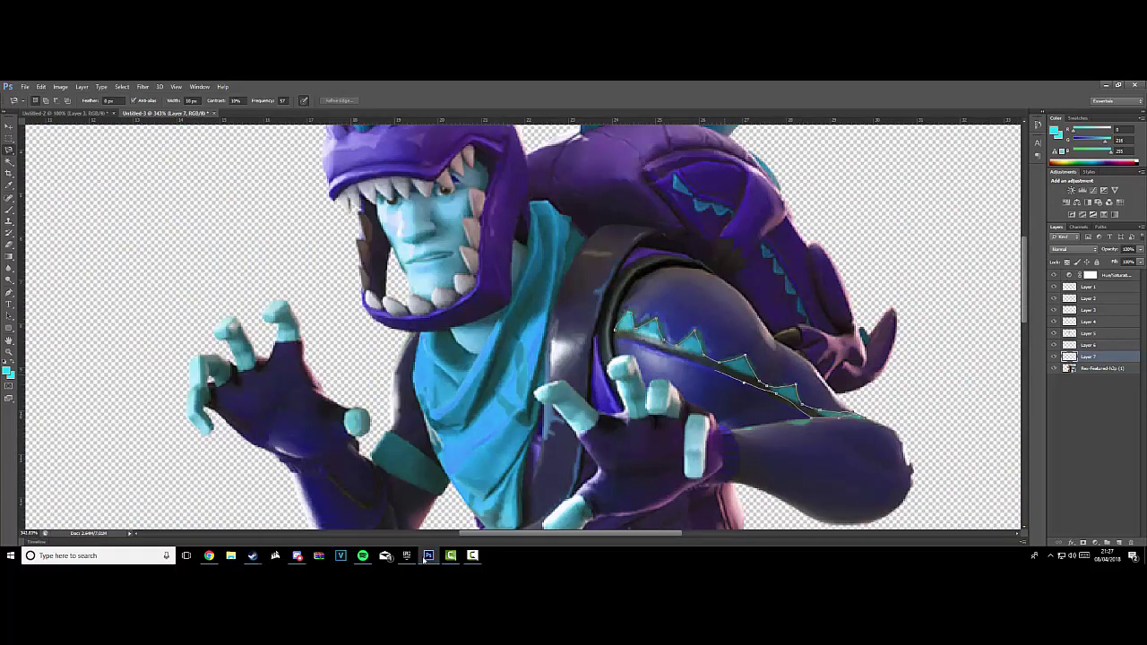
# - Close the traced teal arm stripe outline and copy it onto Layer 8
pyautogui.press('Return')
pyautogui.hotkey('ctrl', 'j')
pyautogui.press('Return')
pyautogui.hotkey('alt', '[')
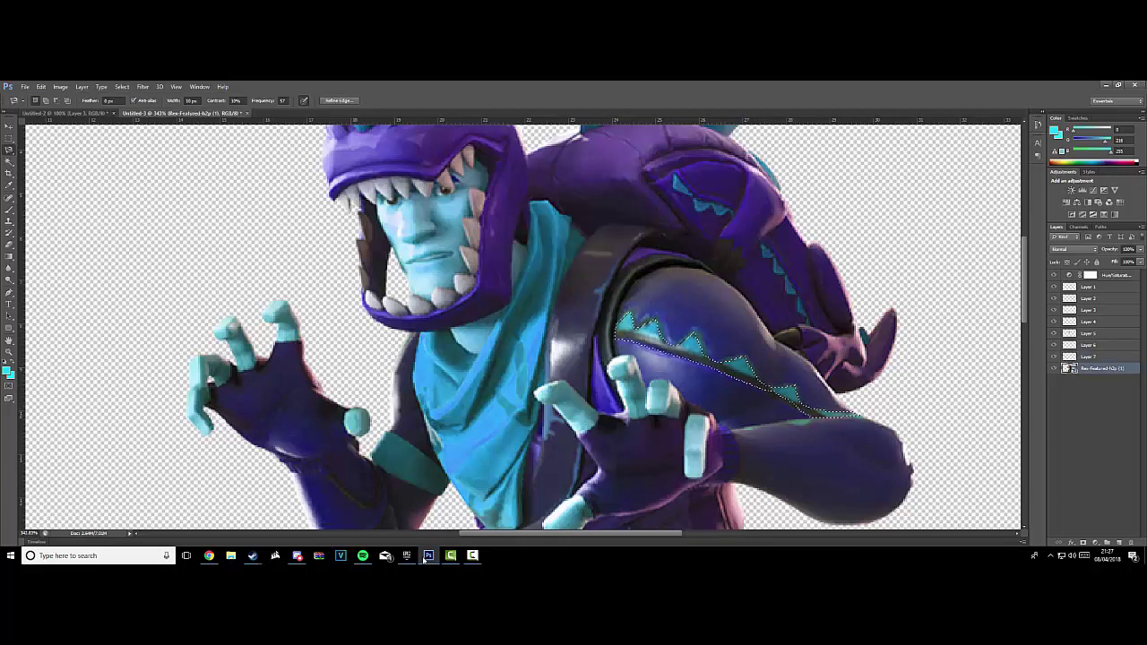
pyautogui.hotkey('ctrl', 'd')
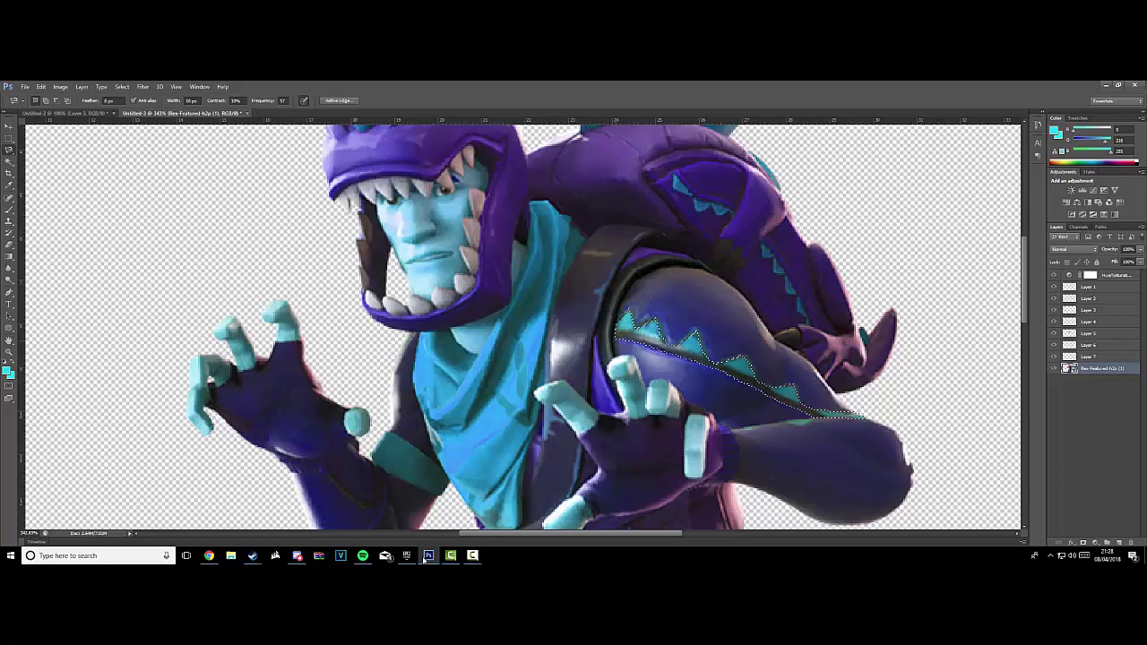
pyautogui.hotkey('ctrl', 'j')
# - Zoom out to the whole character and start placing a second Rex image
pyautogui.hotkey('ctrl', '0')
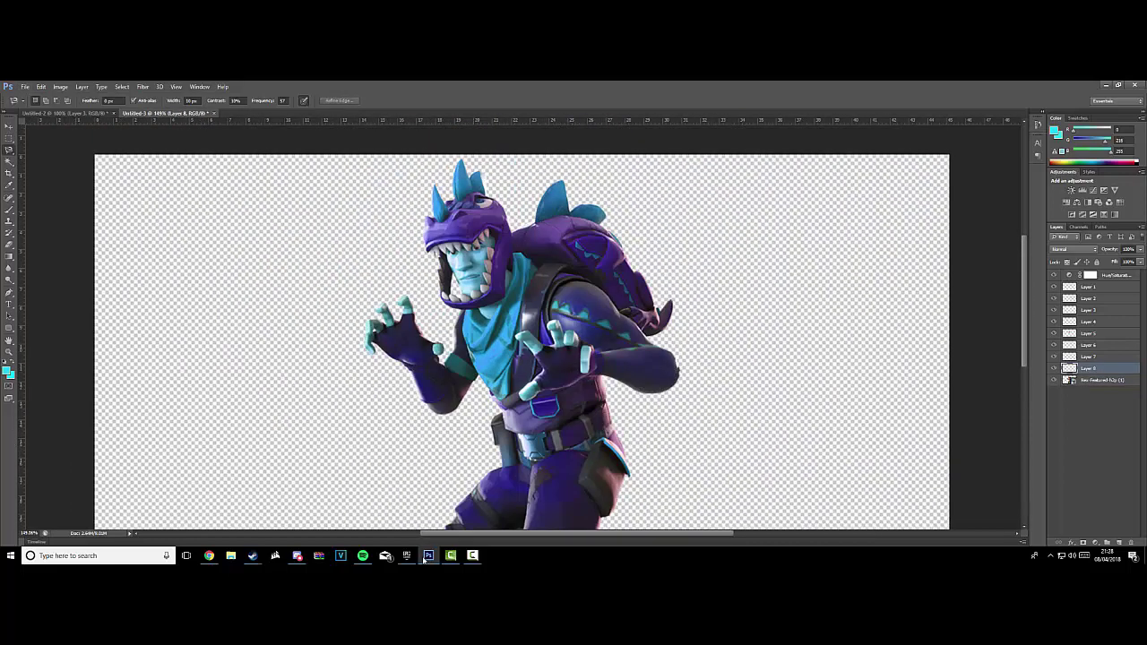
pyautogui.hotkey('alt', '[')
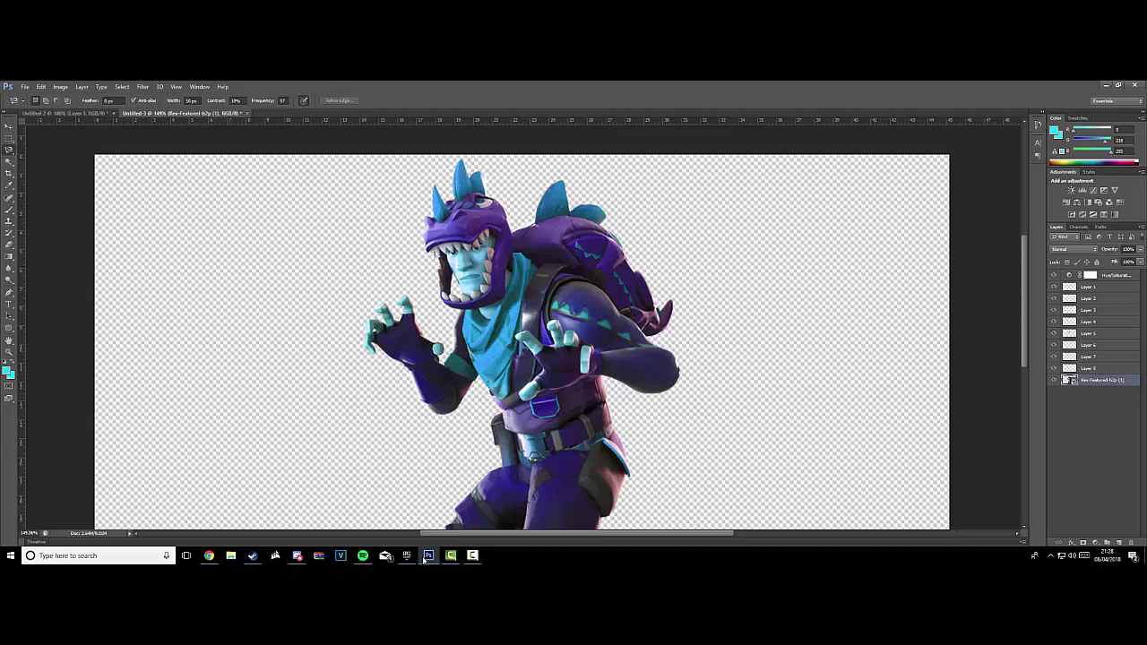
pyautogui.hotkey('alt', '.')
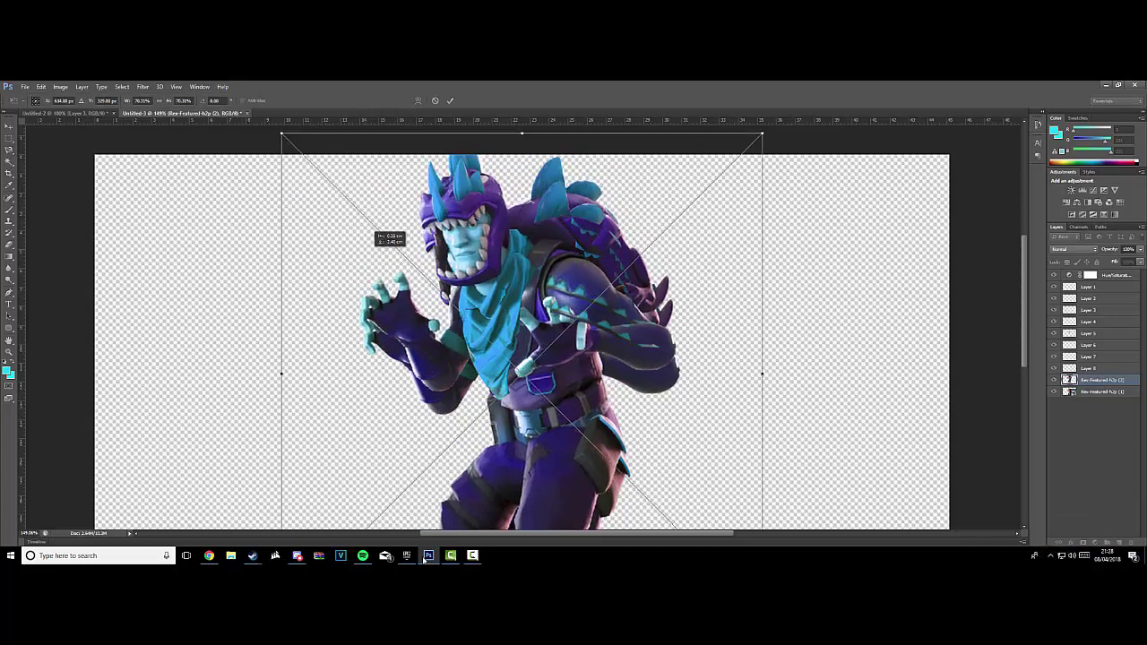
# - Commit the second Rex image, stack the eight detail layers under the hue adjustment, and merge them
pyautogui.press('Return')
pyautogui.hotkey('ctrl', 'shift', ']')
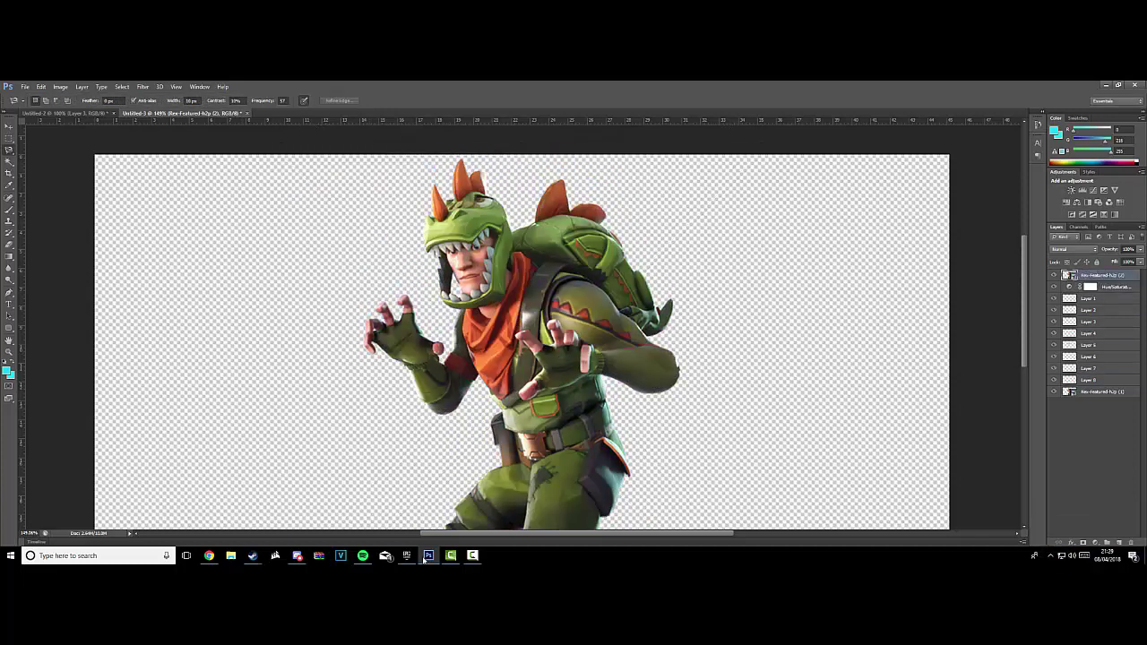
pyautogui.hotkey('ctrl', 'shift', ']')
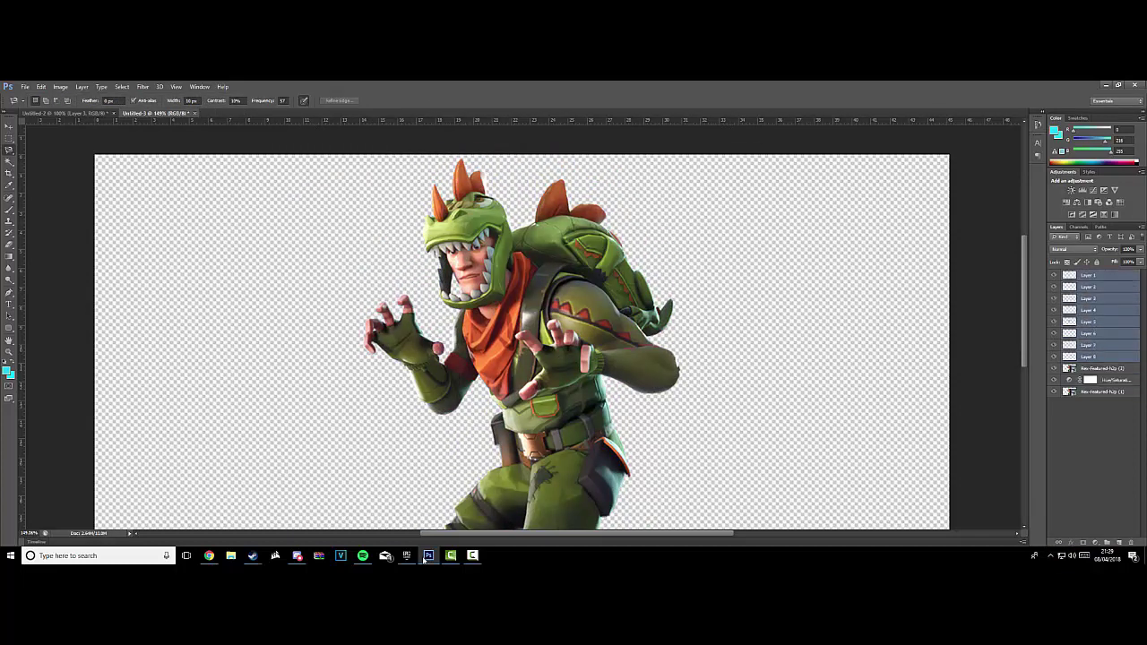
pyautogui.hotkey('ctrl', 'shift', ']')
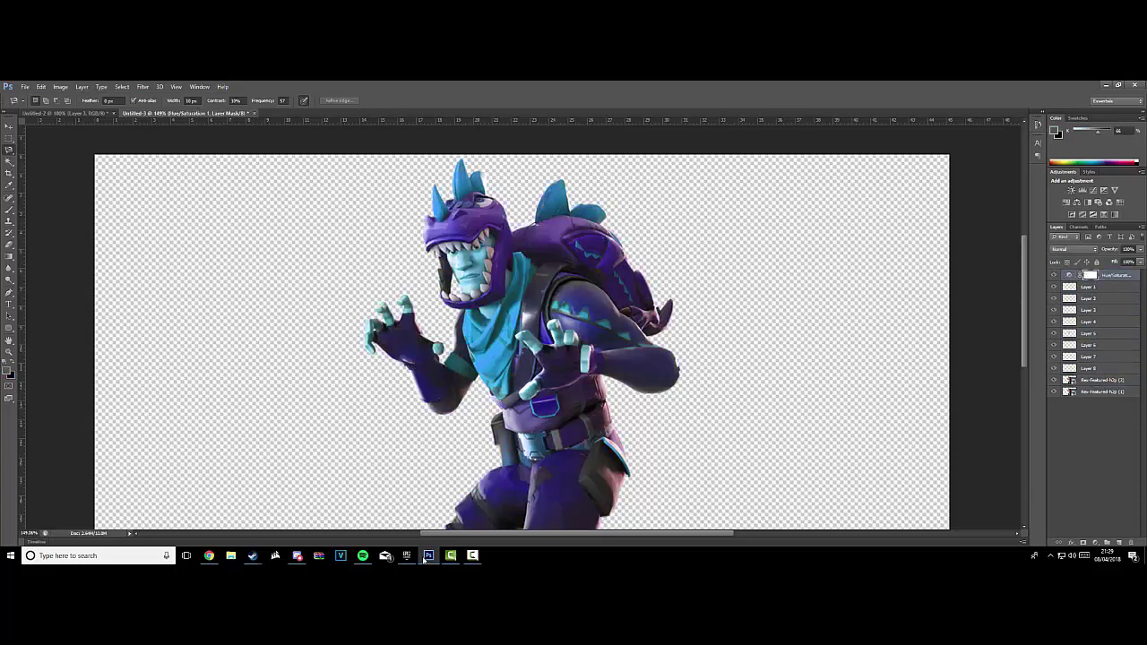
pyautogui.rightClick(1094, 286)
# - Merge the detail layers, shift the hue so orange parts turn teal-green, and merge down
pyautogui.click(1049, 460)
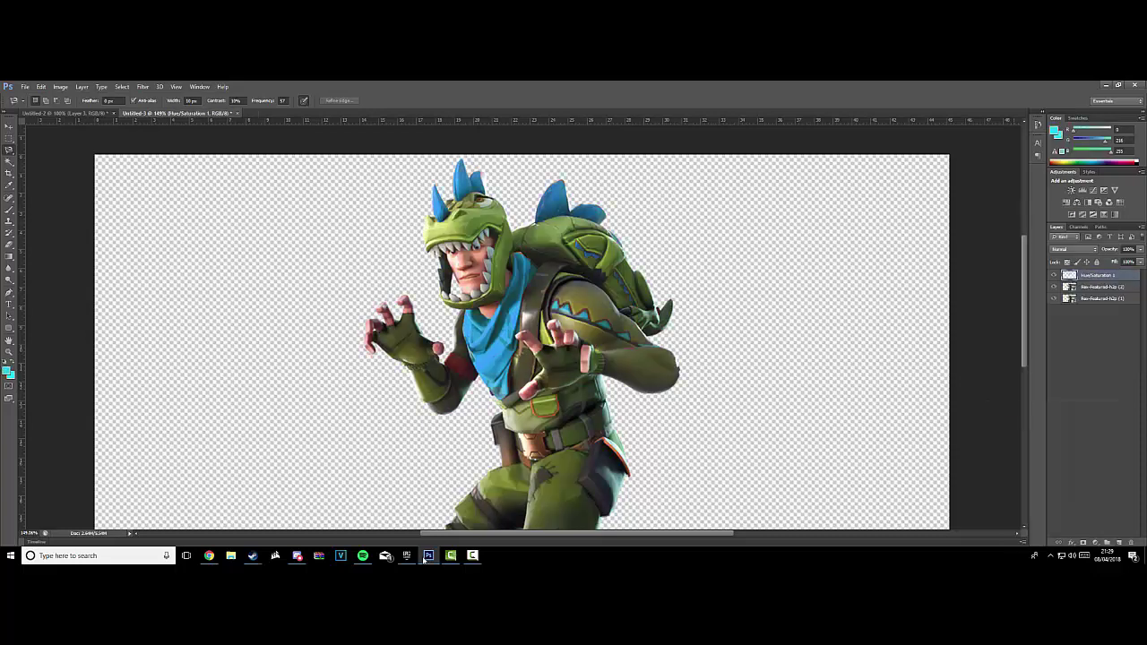
pyautogui.scroll(-3, 520, 340)
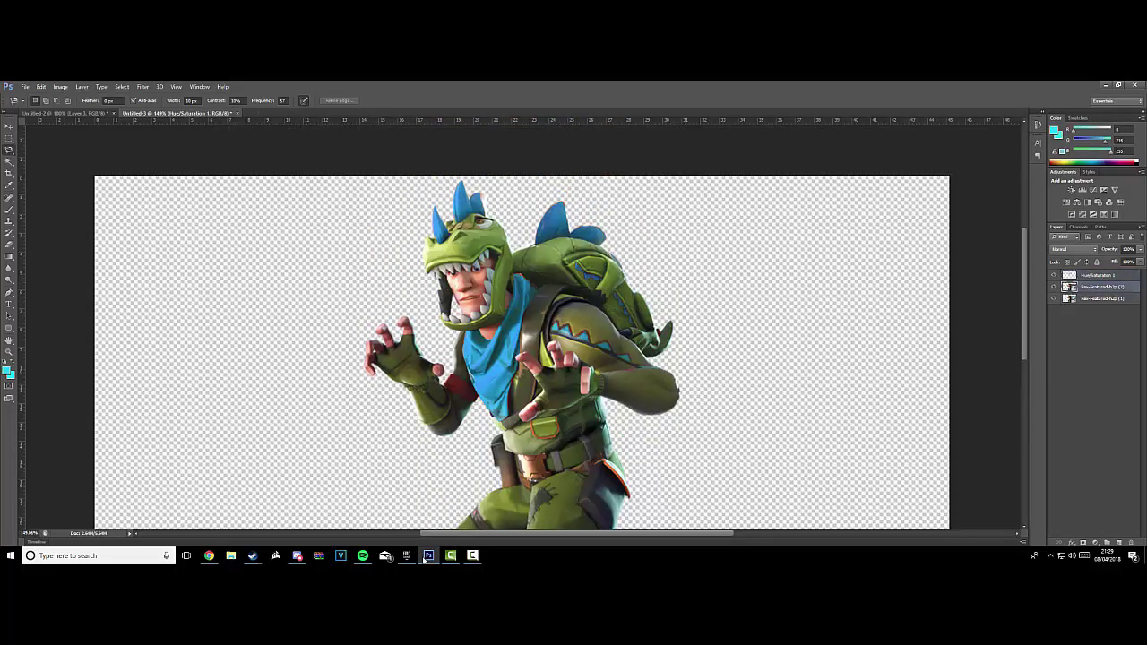
pyautogui.moveTo(963, 197); pyautogui.dragTo(1000, 196)
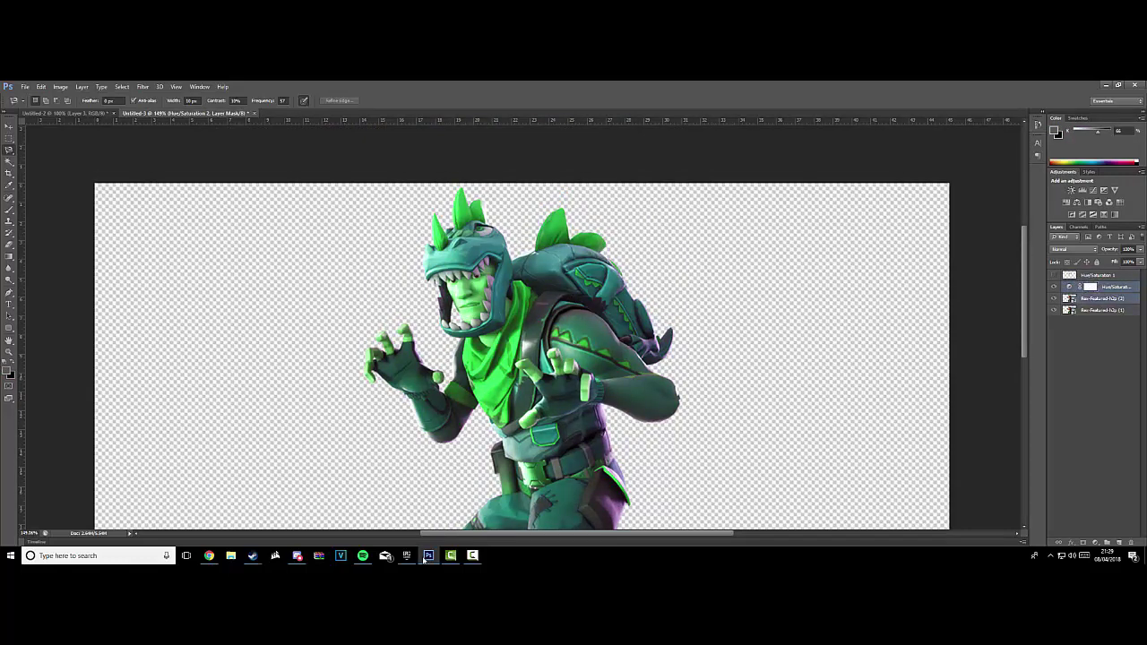
pyautogui.rightClick(1098, 286)
pyautogui.click(1065, 406)
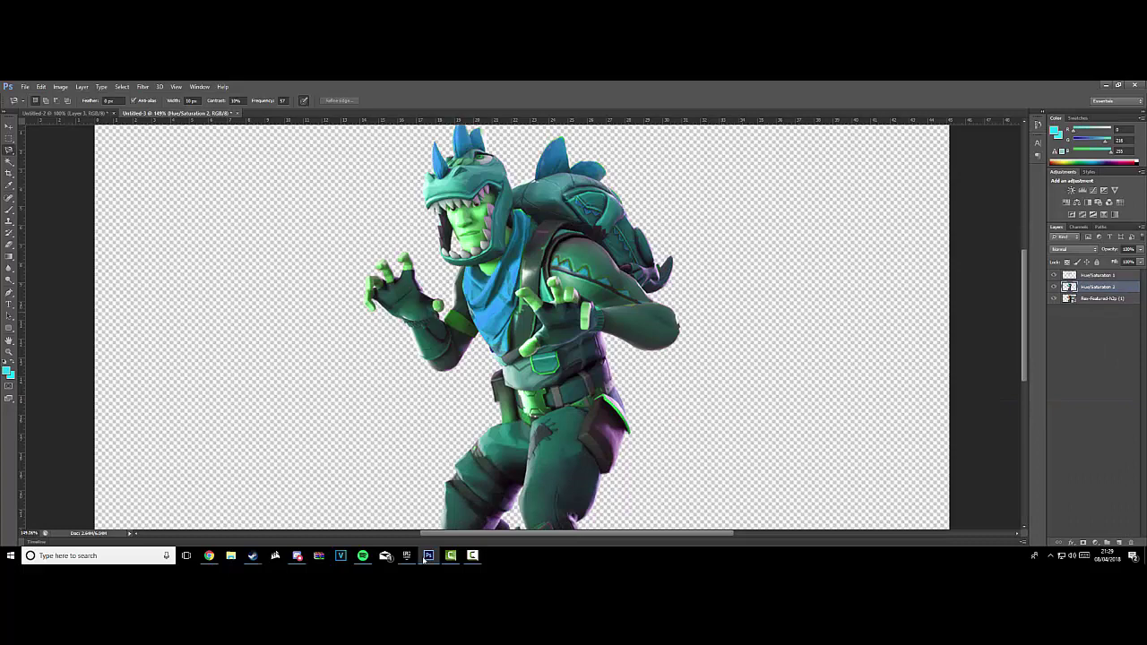
# - Add a new layer above the original Rex and place a fresh copy of the Rex PNG
pyautogui.hotkey('alt', '[')
pyautogui.hotkey('ctrl', 'shift', 'alt', 'n')
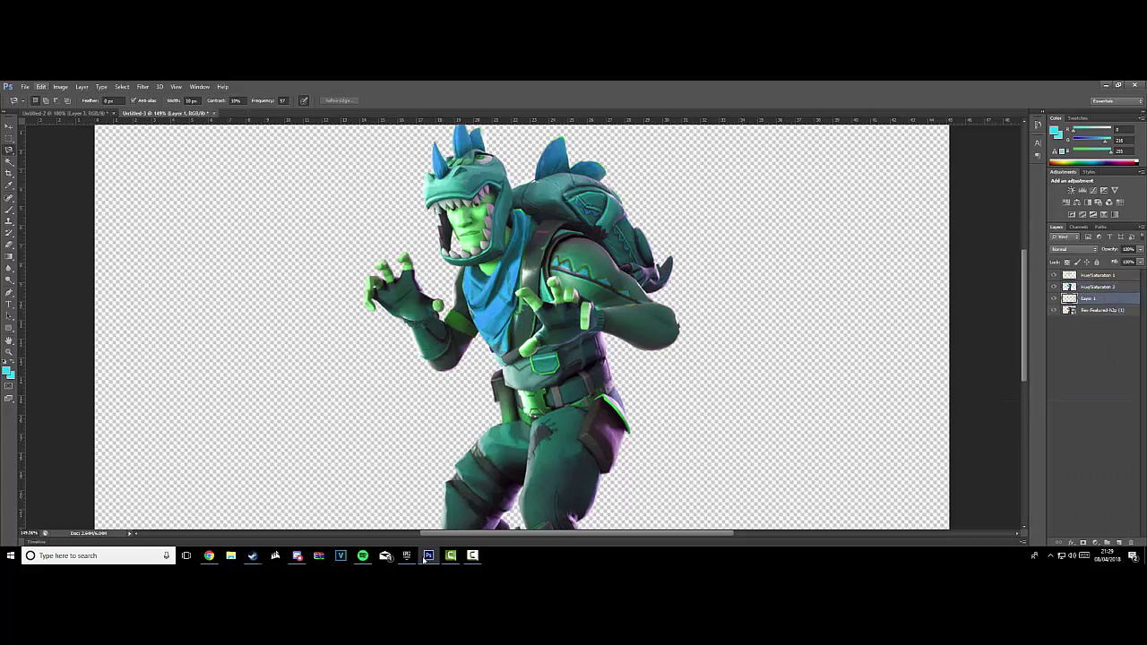
pyautogui.hotkey('alt', 'f')
pyautogui.press('l')
pyautogui.press('Return')
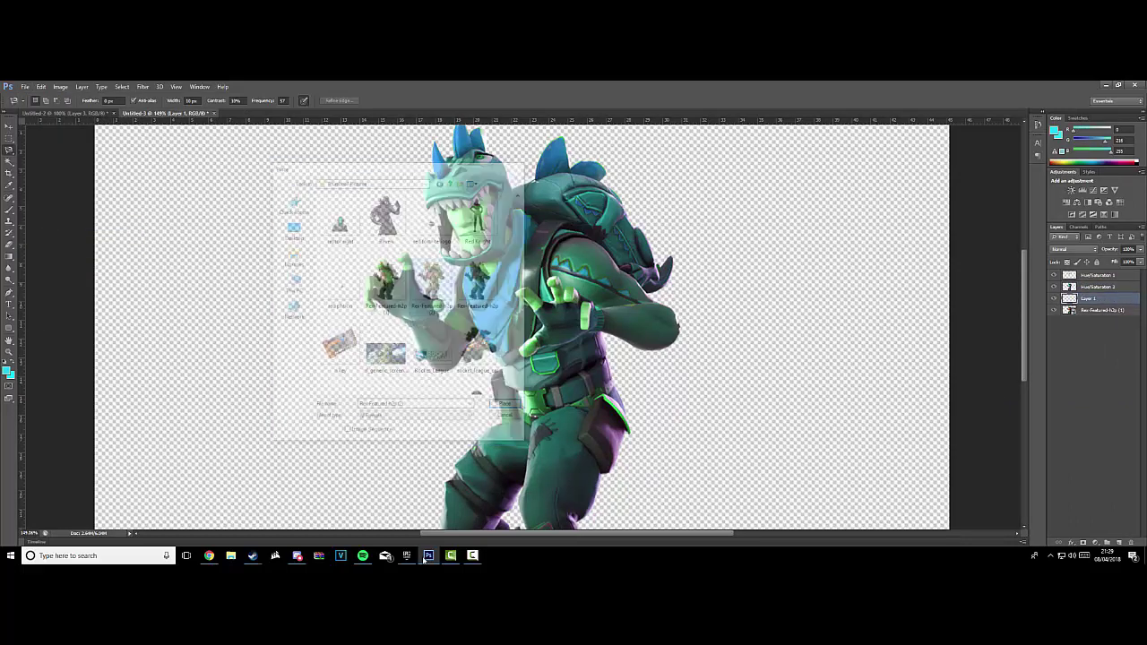
pyautogui.press('Return')
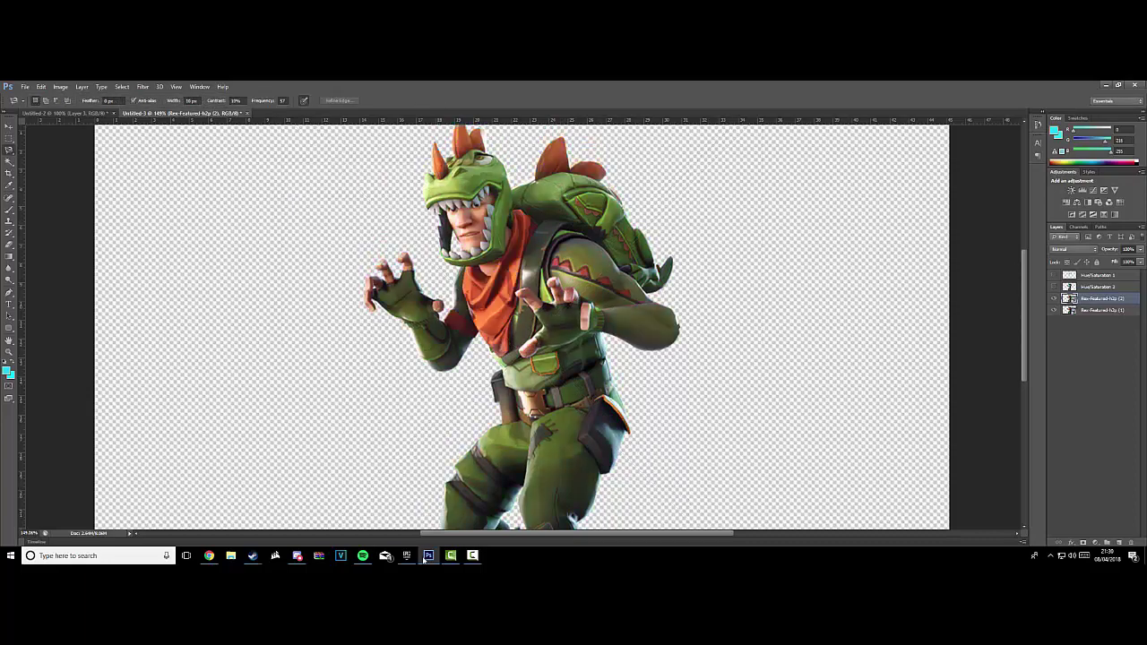
# - Zoom in and copy the first few finger selections from the fresh Rex onto new layers
pyautogui.hotkey('ctrl', '+')
pyautogui.hotkey('ctrl', '+')
pyautogui.scroll(-3, 207, 414)
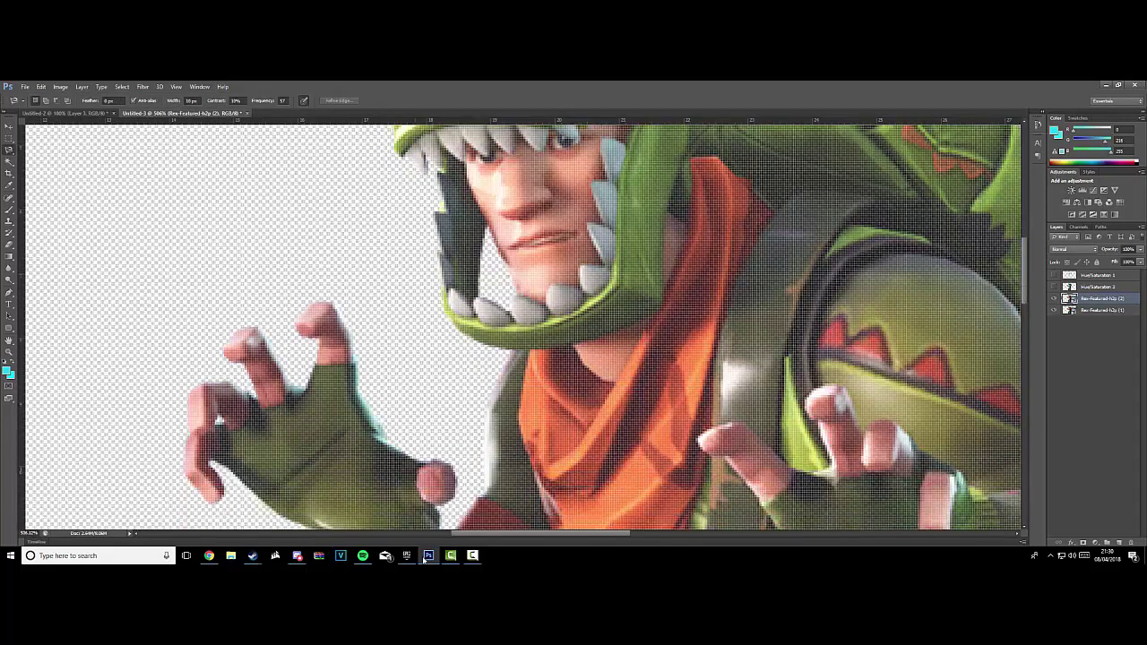
pyautogui.scroll(-2, 207, 414)
pyautogui.scroll(-1, 207, 414)
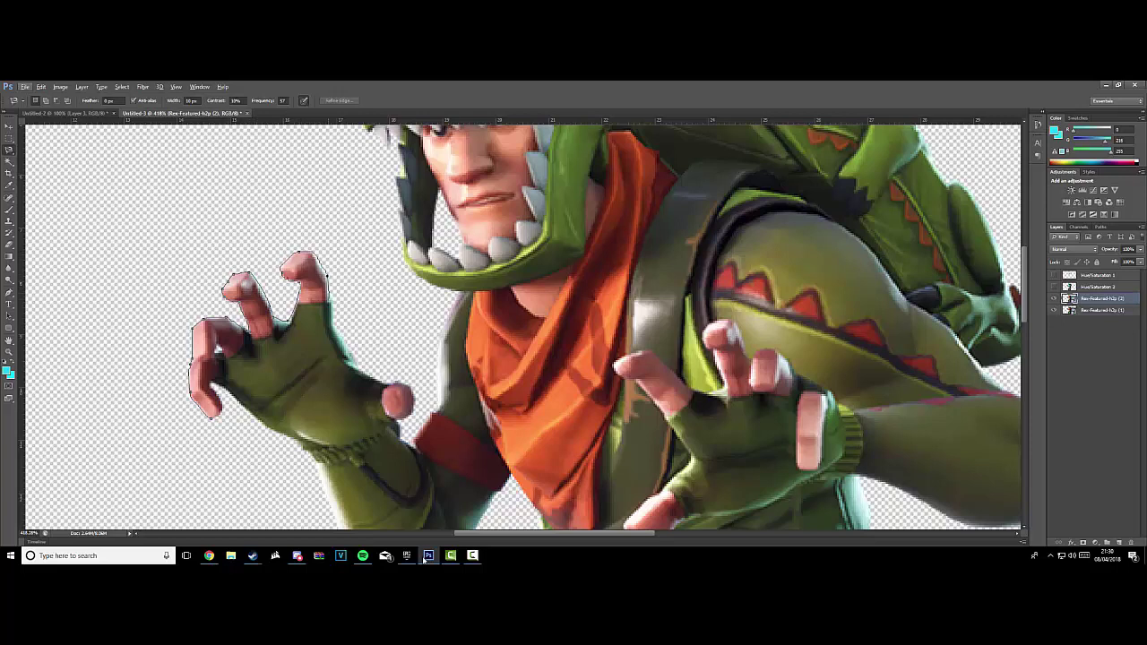
pyautogui.click(167, 443)
pyautogui.doubleClick(197, 439)
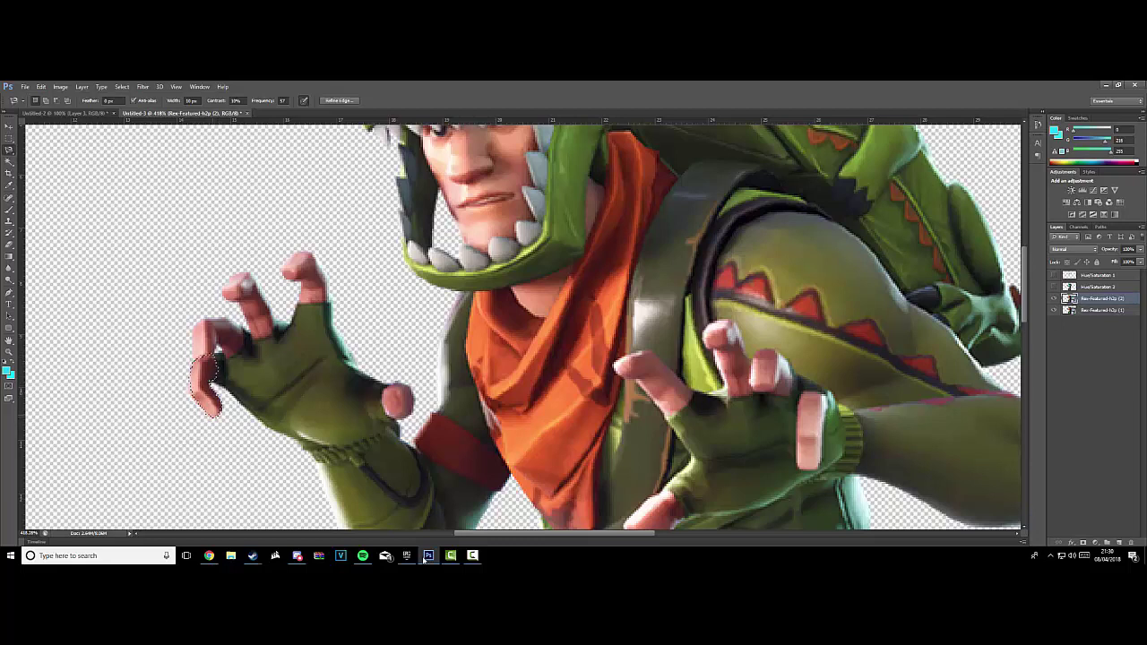
pyautogui.hotkey('ctrl', 'j')
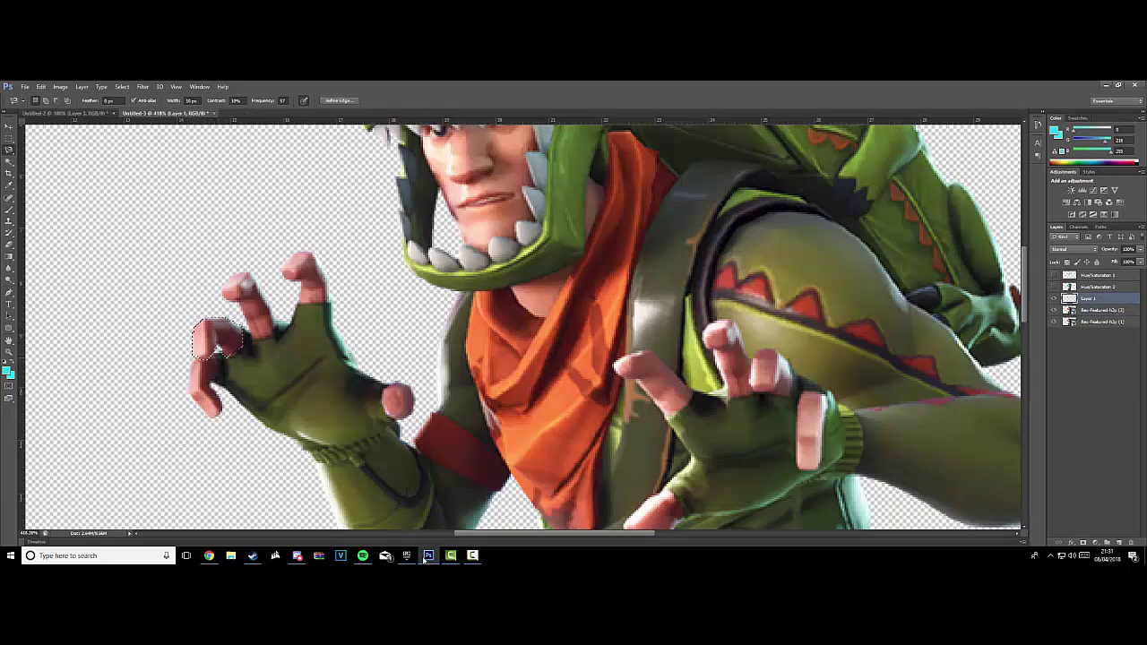
pyautogui.hotkey('ctrl', 'j')
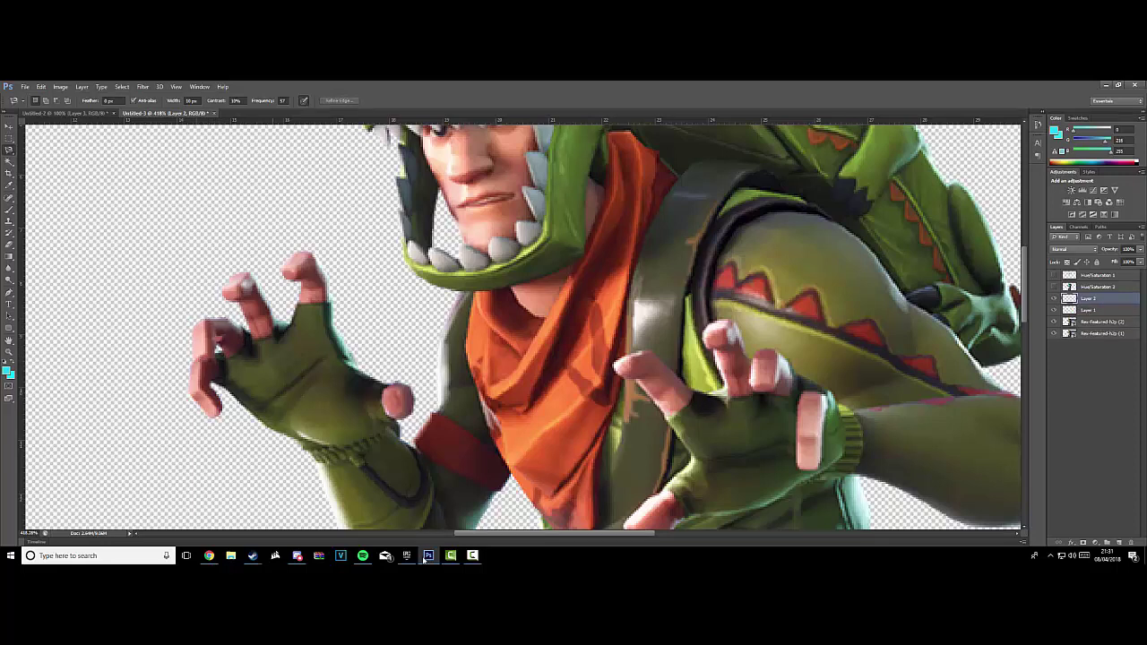
pyautogui.hotkey('alt', ',')
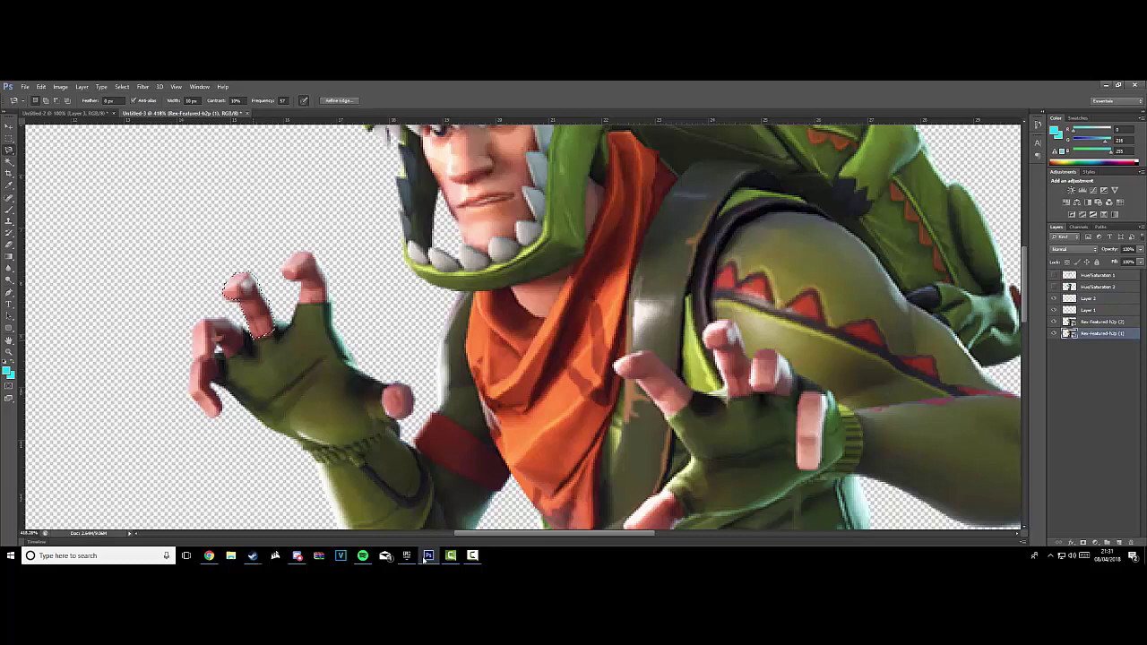
pyautogui.hotkey('ctrl', 'j')
# - Copy more selected Rex parts onto Layers 5 and 6, dismissing a failed copy
pyautogui.hotkey('alt', ',')
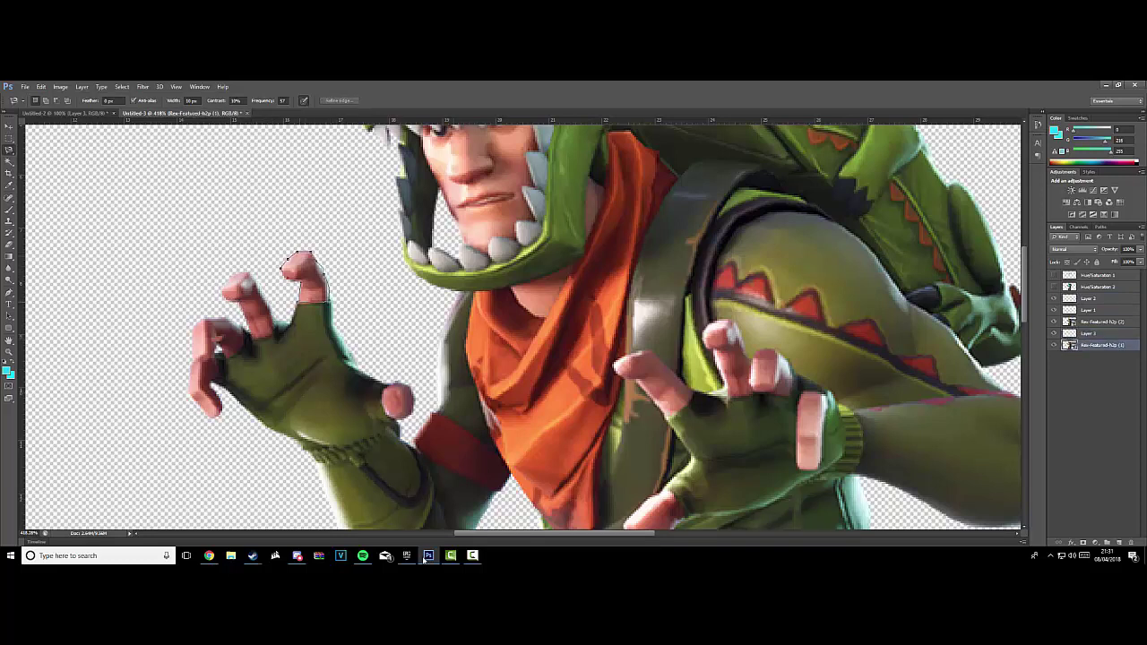
pyautogui.hotkey('ctrl', 'j')
pyautogui.hotkey('alt', ',')
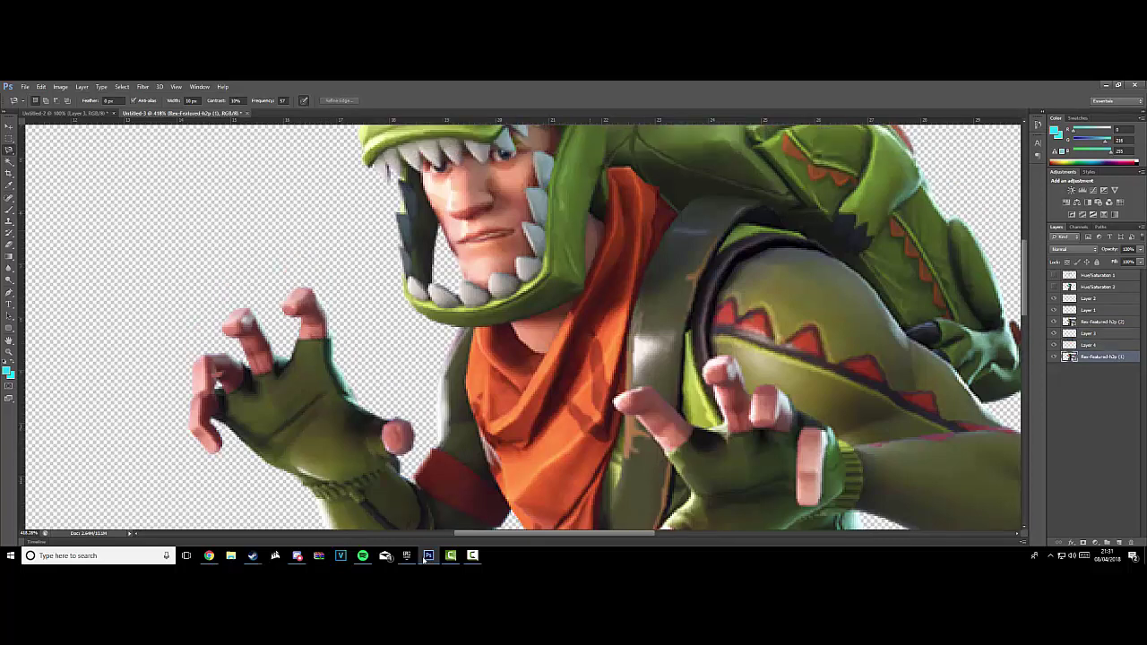
pyautogui.hotkey('ctrl', 'j')
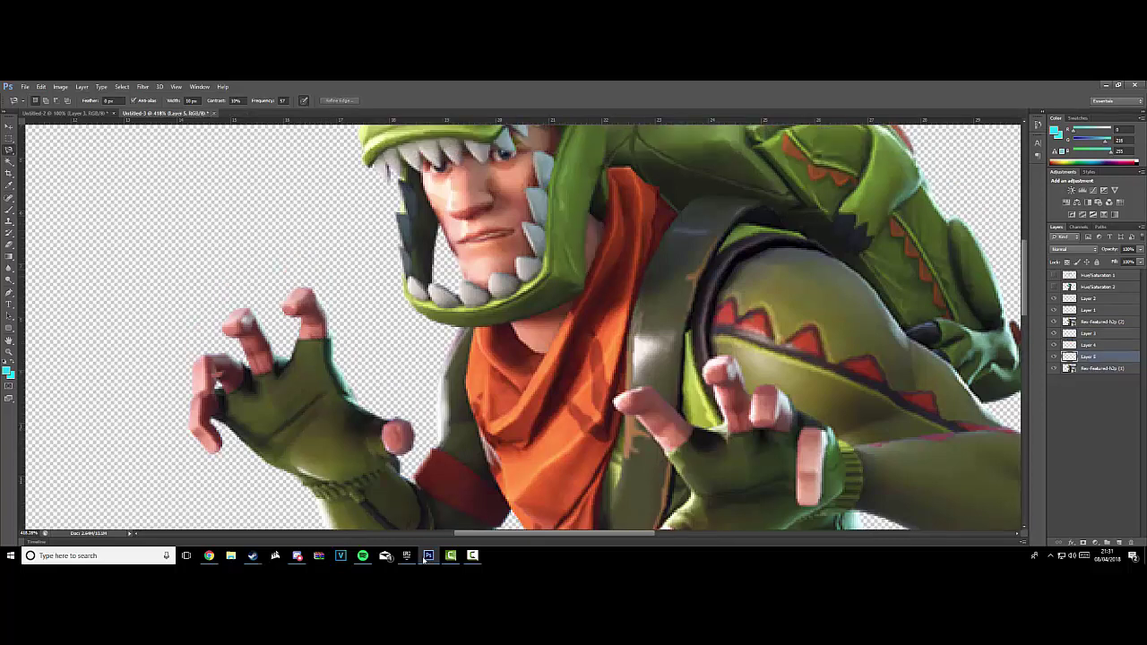
pyautogui.hotkey('alt', ',')
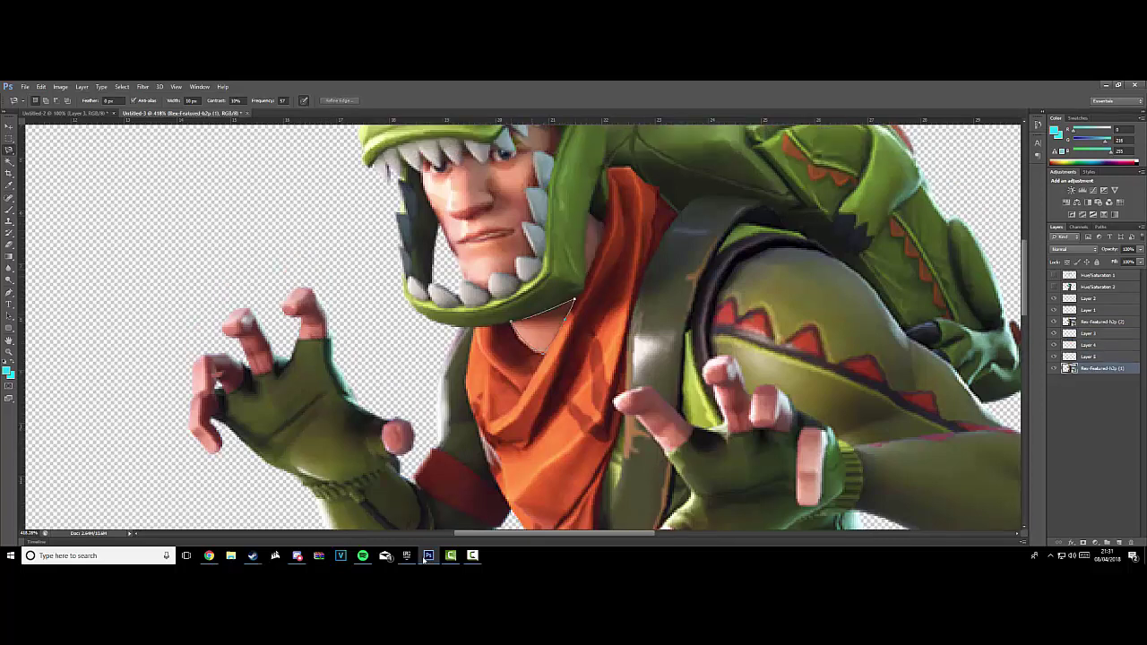
pyautogui.hotkey('ctrl', 'j')
pyautogui.scroll(-3, 524, 326)
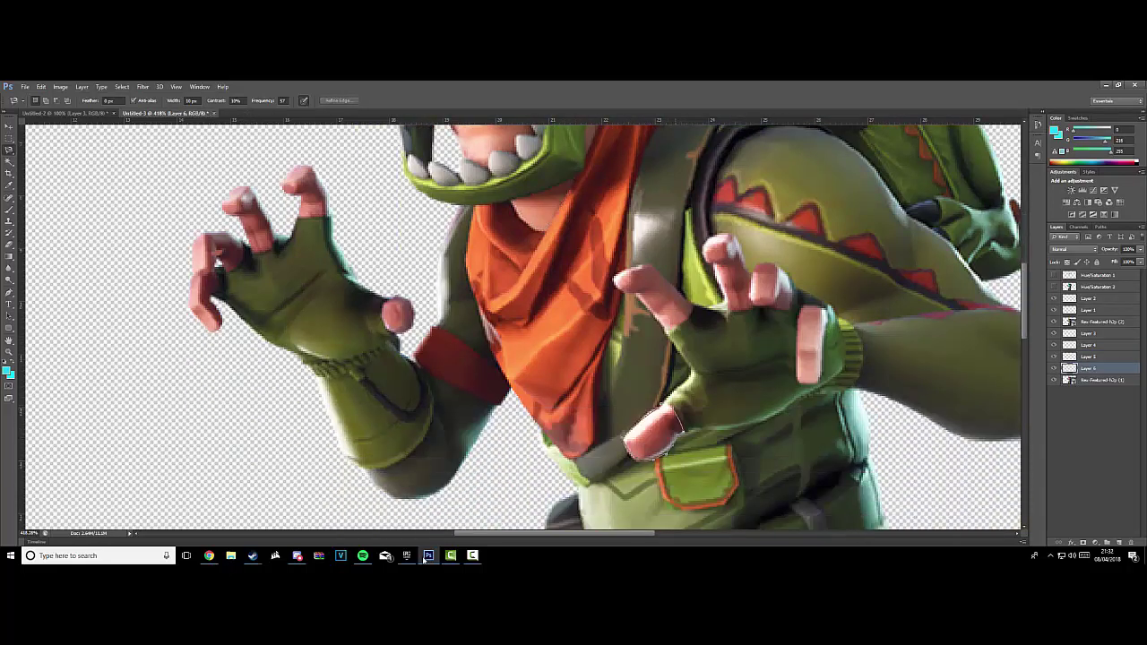
pyautogui.hotkey('ctrl', 'j')
pyautogui.press('Return')
pyautogui.hotkey('alt', ',')
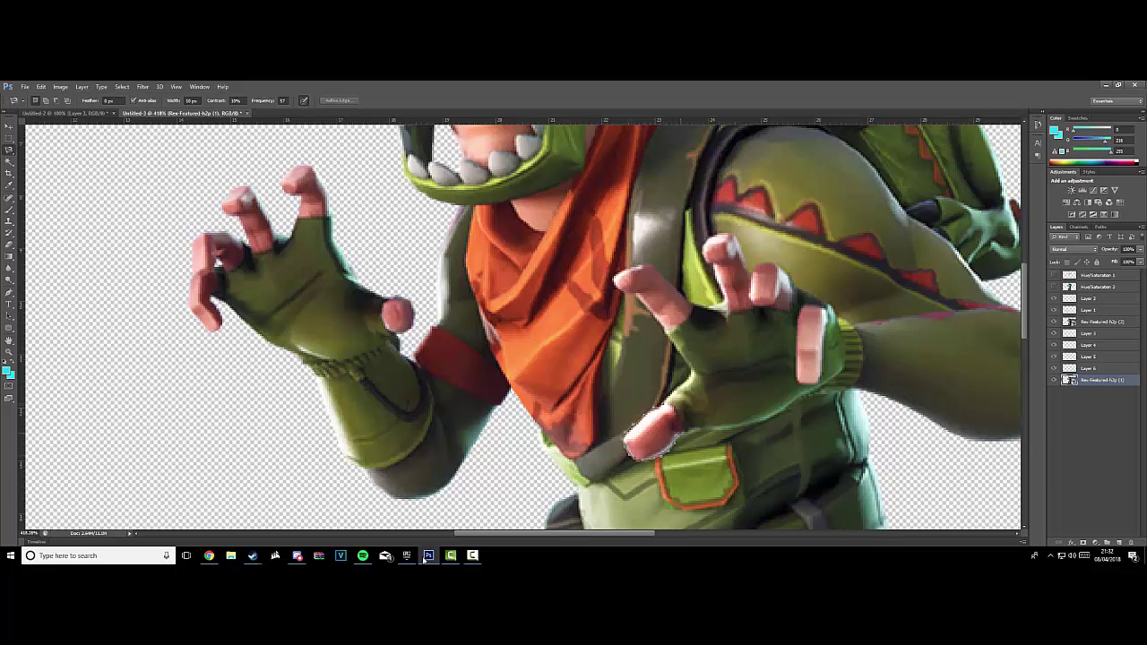
# - Copy the hand and finger selections onto Layers 7 through 10
pyautogui.hotkey('ctrl', 'j')
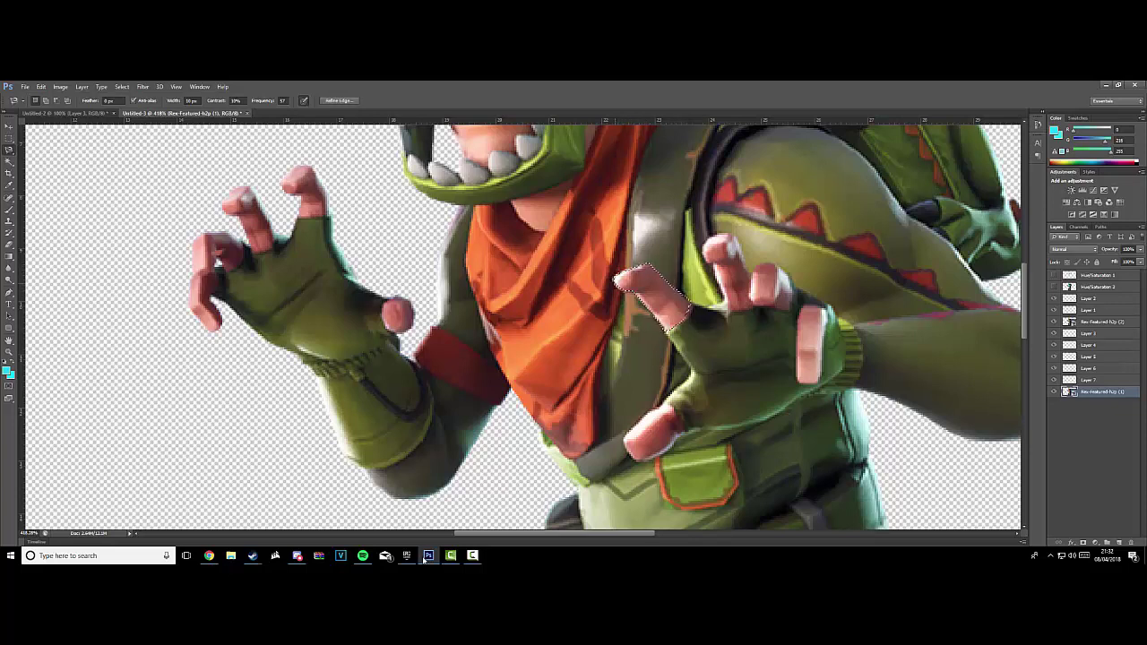
pyautogui.hotkey('ctrl', 'j')
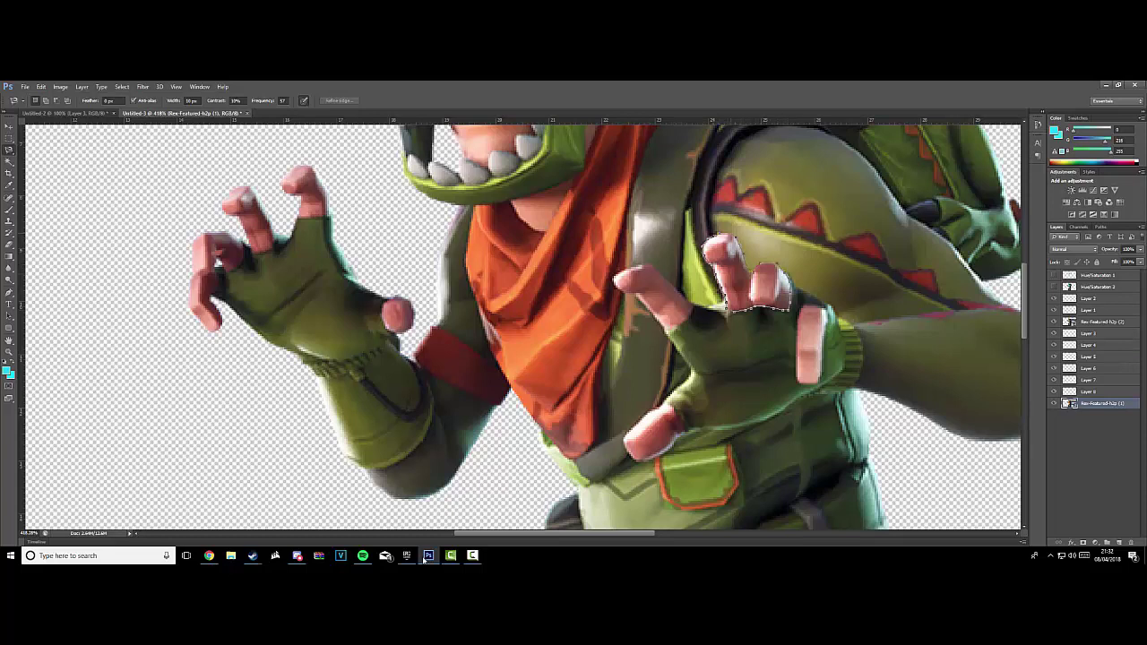
pyautogui.hotkey('ctrl', 'j')
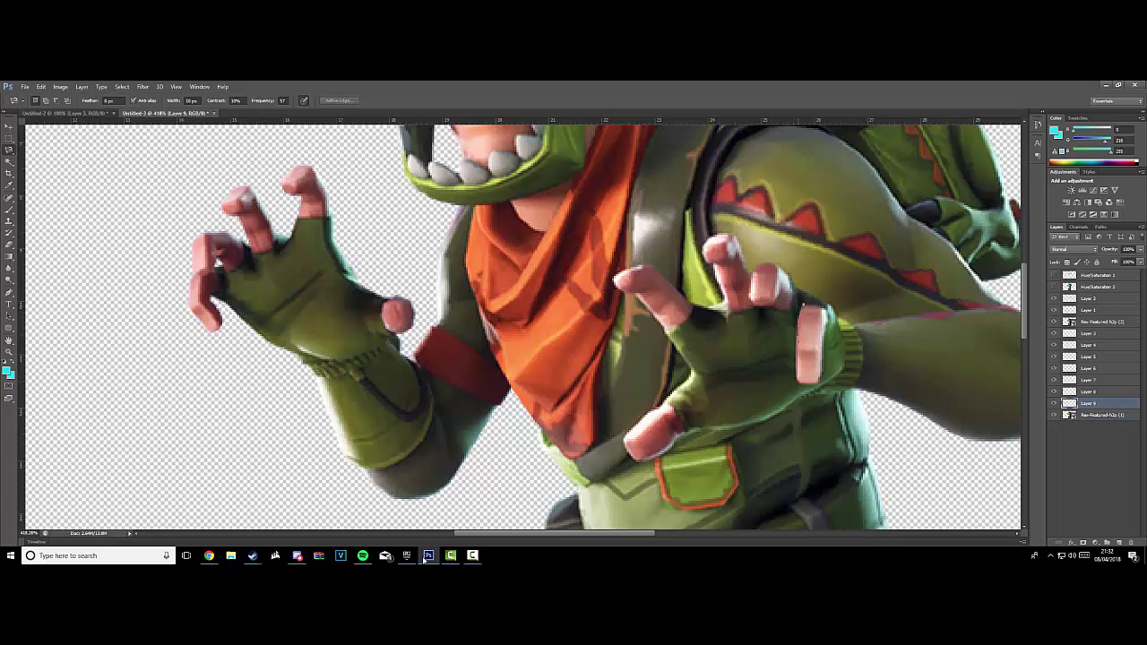
pyautogui.hotkey('ctrl', 'j')
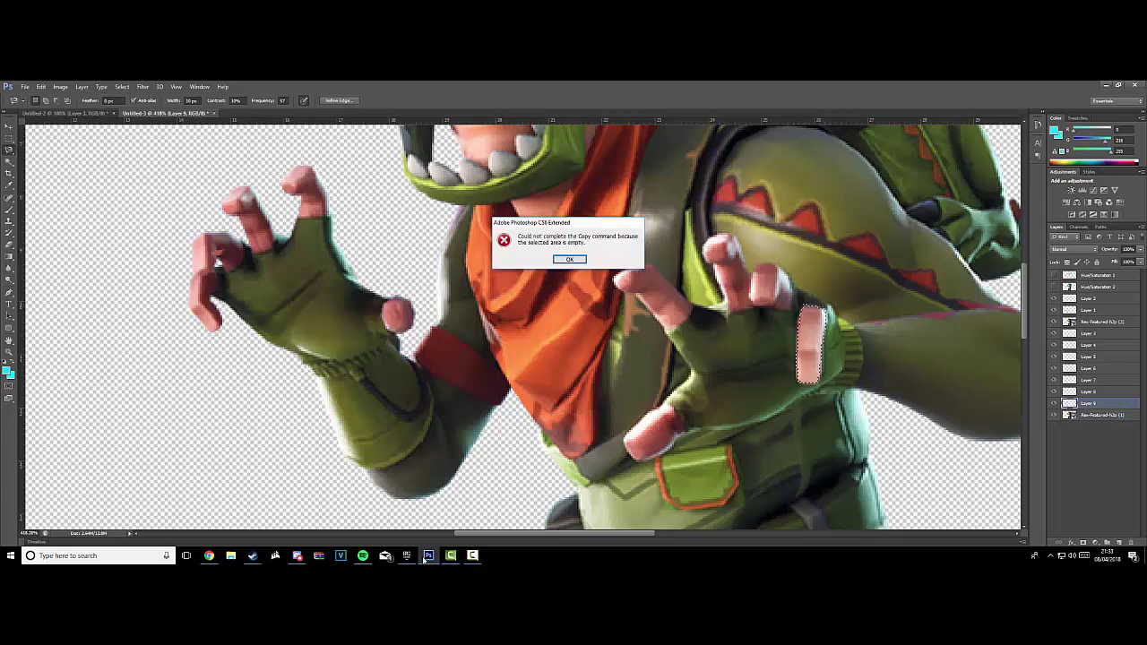
pyautogui.press('Return')
pyautogui.hotkey('alt', '[')
pyautogui.hotkey('ctrl', 'd')
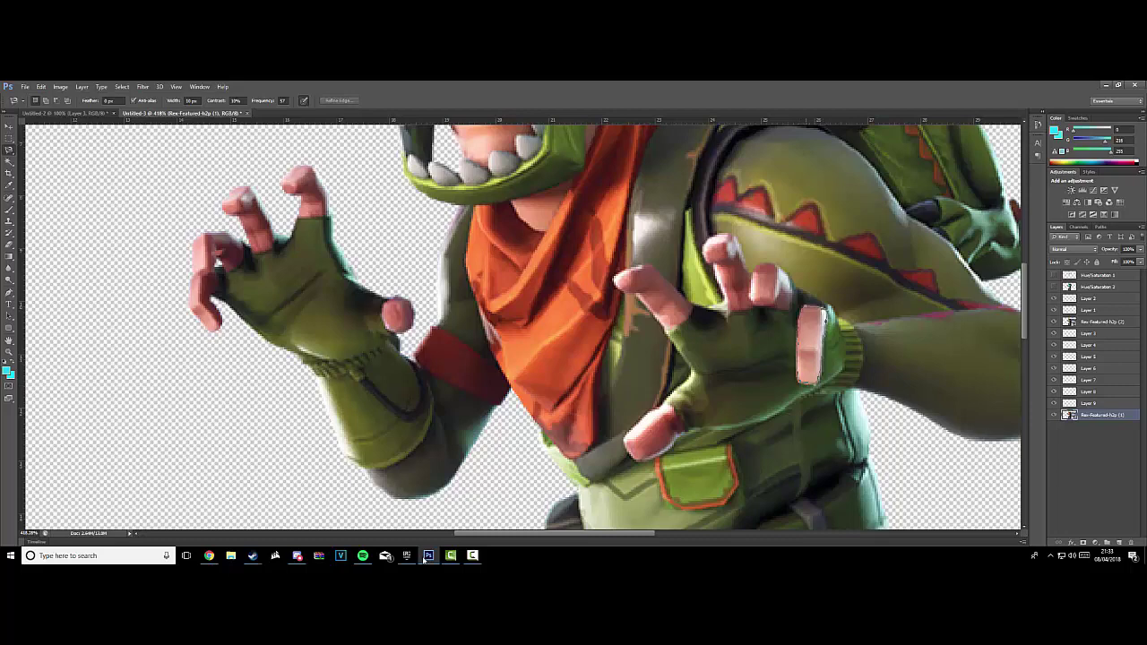
pyautogui.hotkey('ctrl', 'j')
pyautogui.hotkey('ctrl', '0')
pyautogui.hotkey('ctrl', '+')
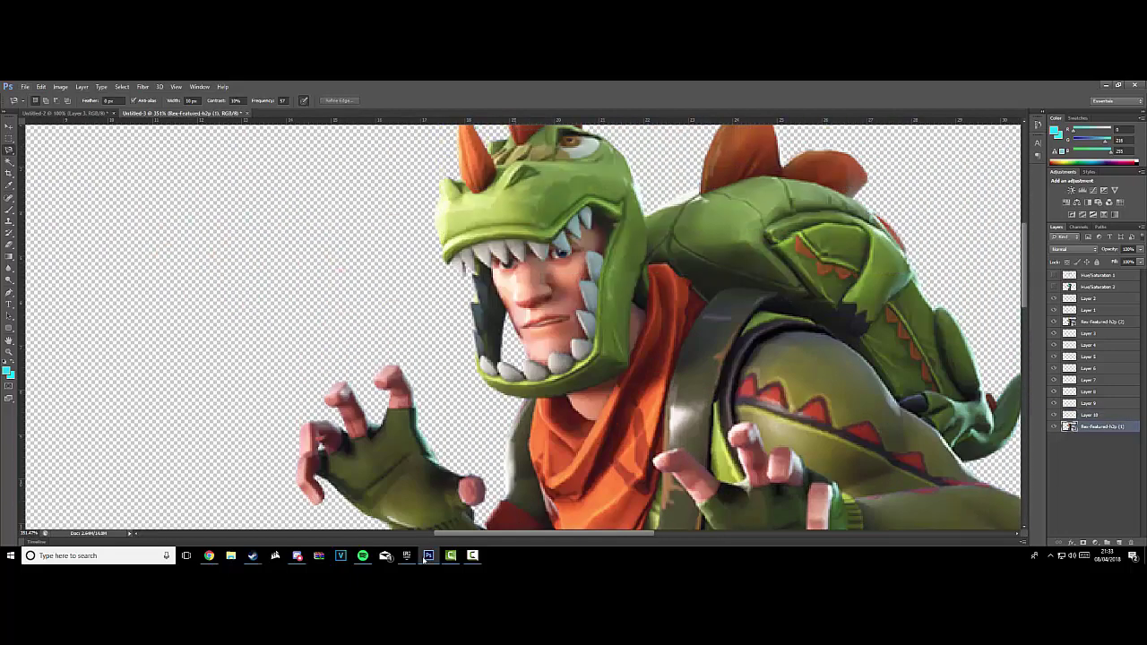
# - Copy Rex's face onto Layer 11 and move Rex-Featured h2p (2) below it
pyautogui.hotkey('ctrl', '+')
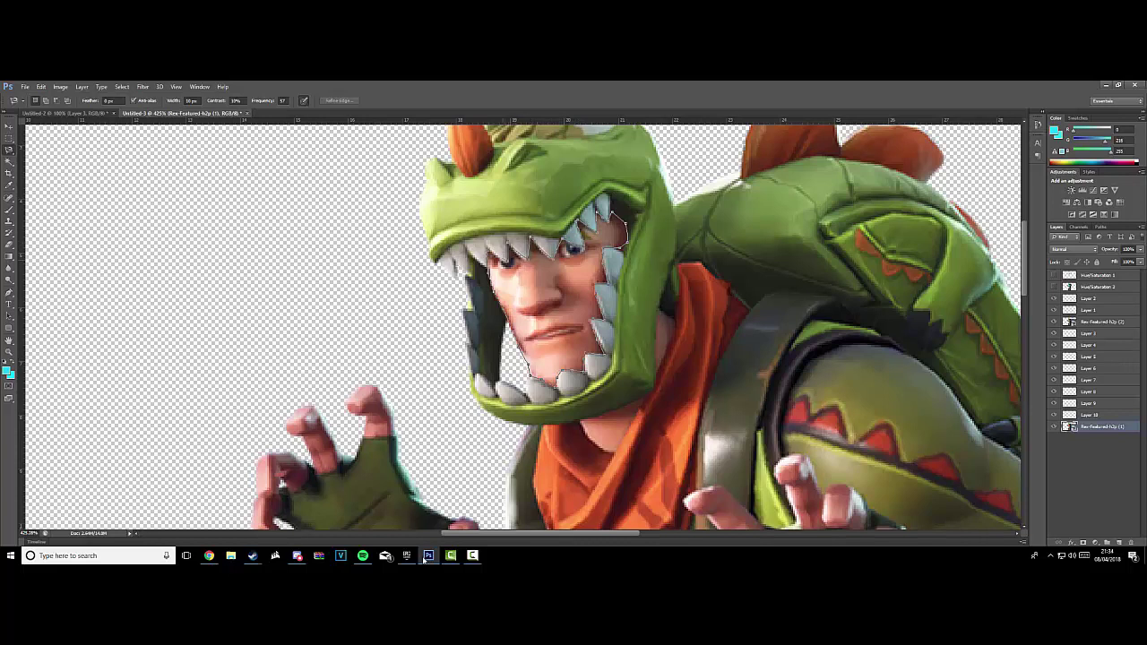
pyautogui.hotkey('ctrl', 'j')
pyautogui.hotkey('shift', 'alt', '.')
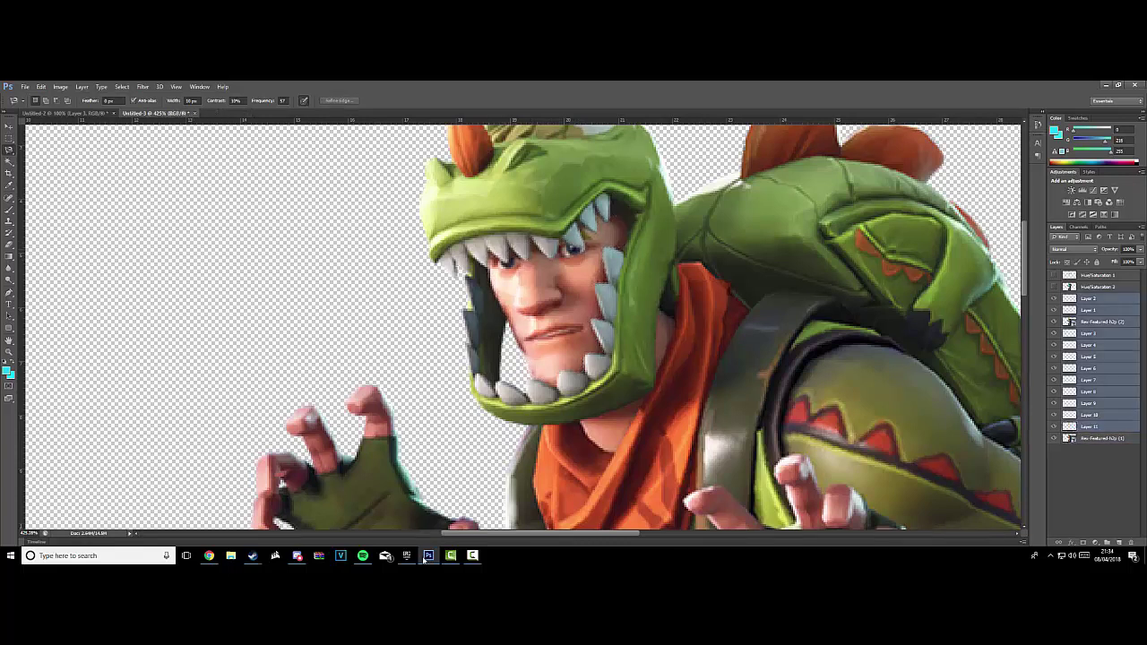
pyautogui.click(1101, 321)
pyautogui.moveTo(1101, 321); pyautogui.dragTo(1101, 429)
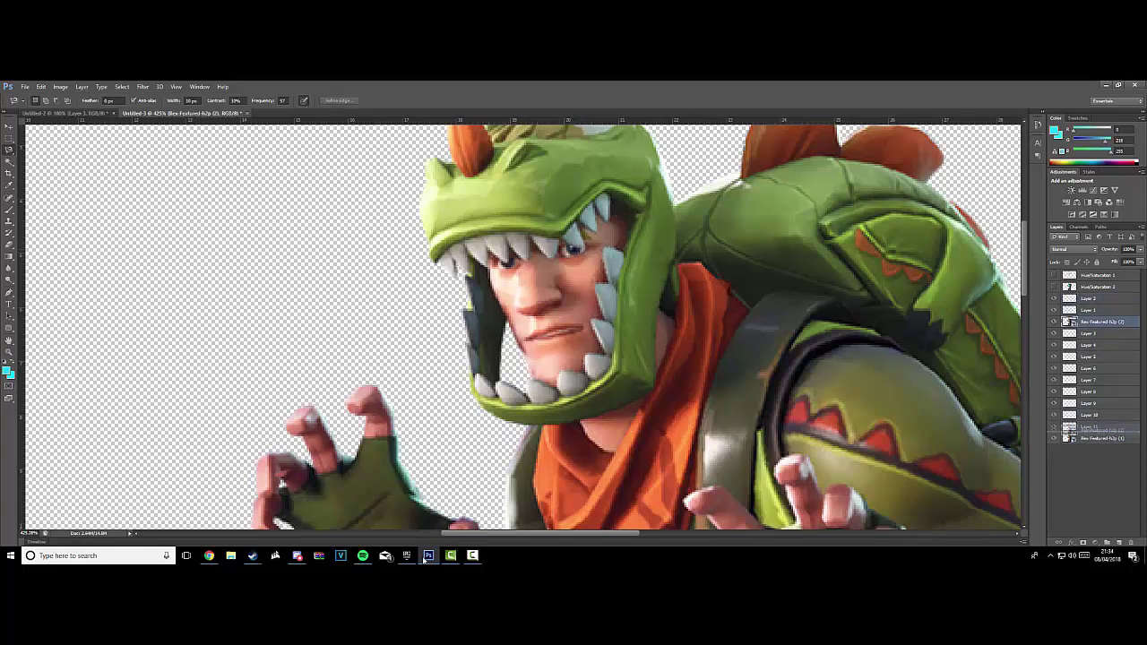
# - Merge Layers 2–11 into one teal Rex layer and save it as PNG 'blue dino png'
pyautogui.click(1088, 298)
pyautogui.keyDown('shift'); pyautogui.click(1088, 415); pyautogui.keyUp('shift')
pyautogui.rightClick(1088, 403)
pyautogui.click(1016, 405)
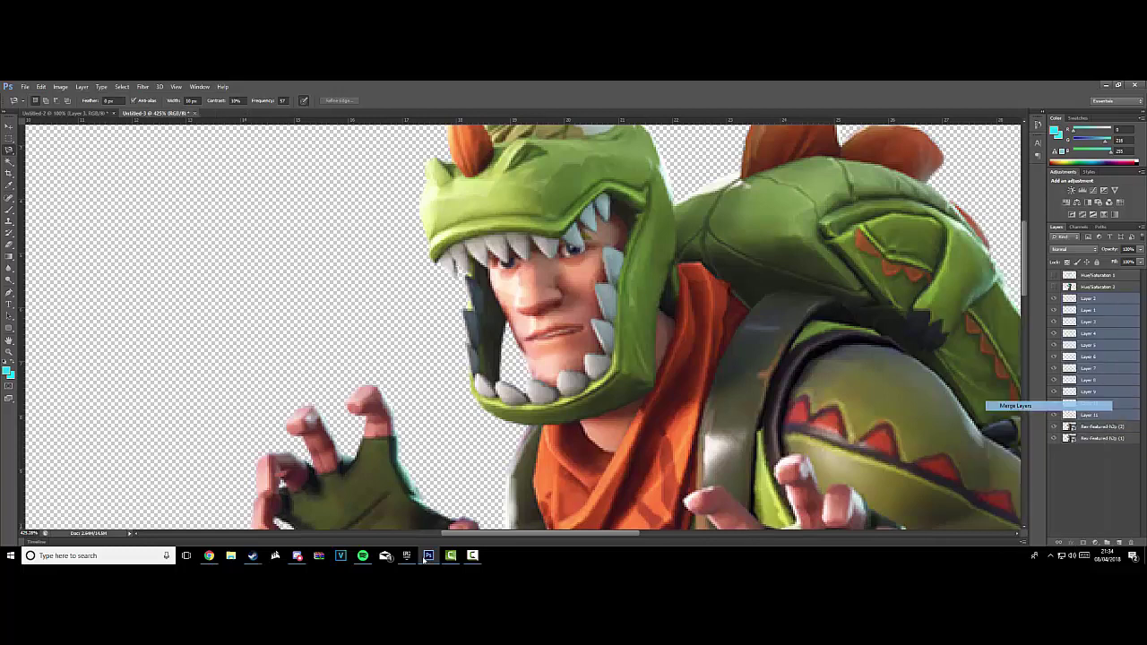
pyautogui.hotkey('ctrl', '0')
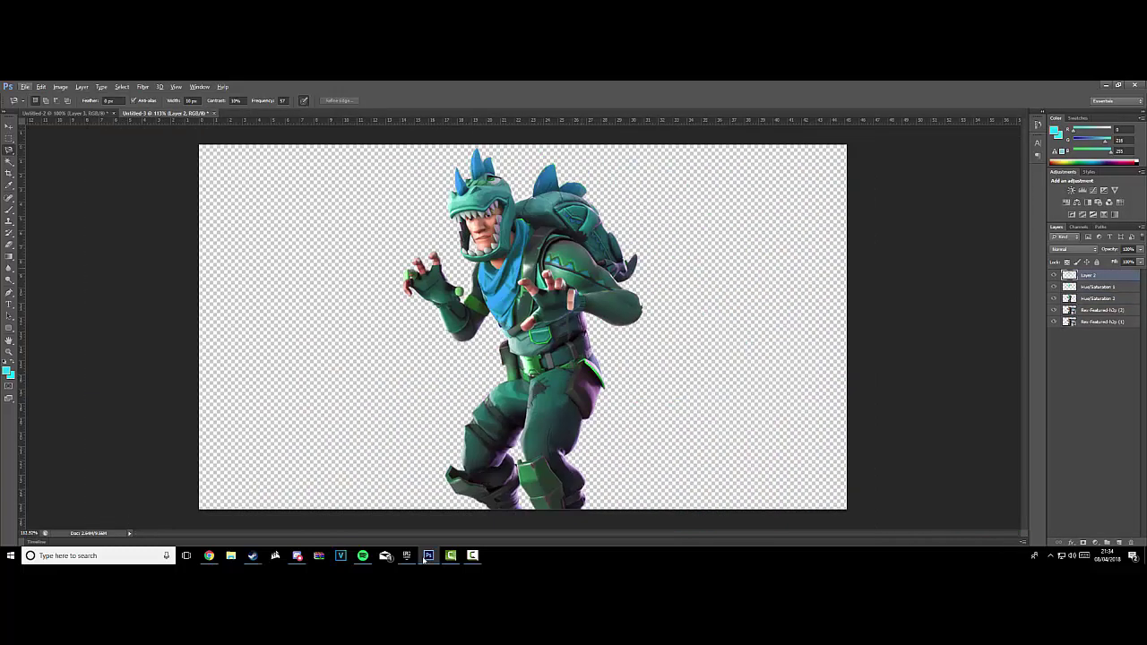
pyautogui.hotkey('ctrl', 'shift', 's')
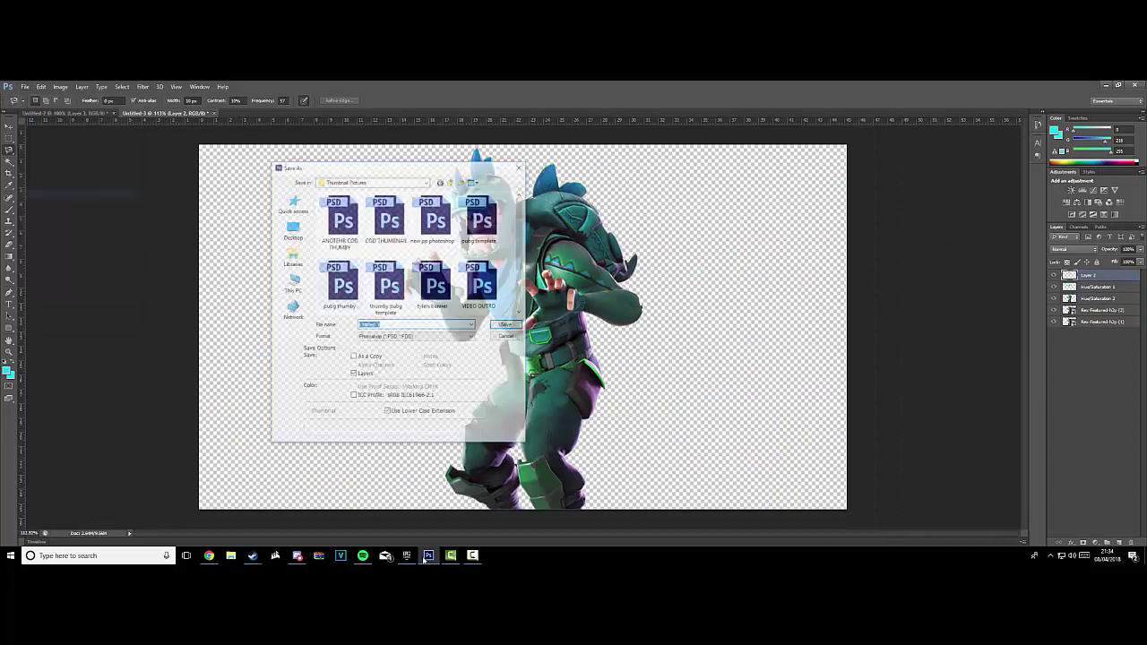
pyautogui.write('blue dino png')
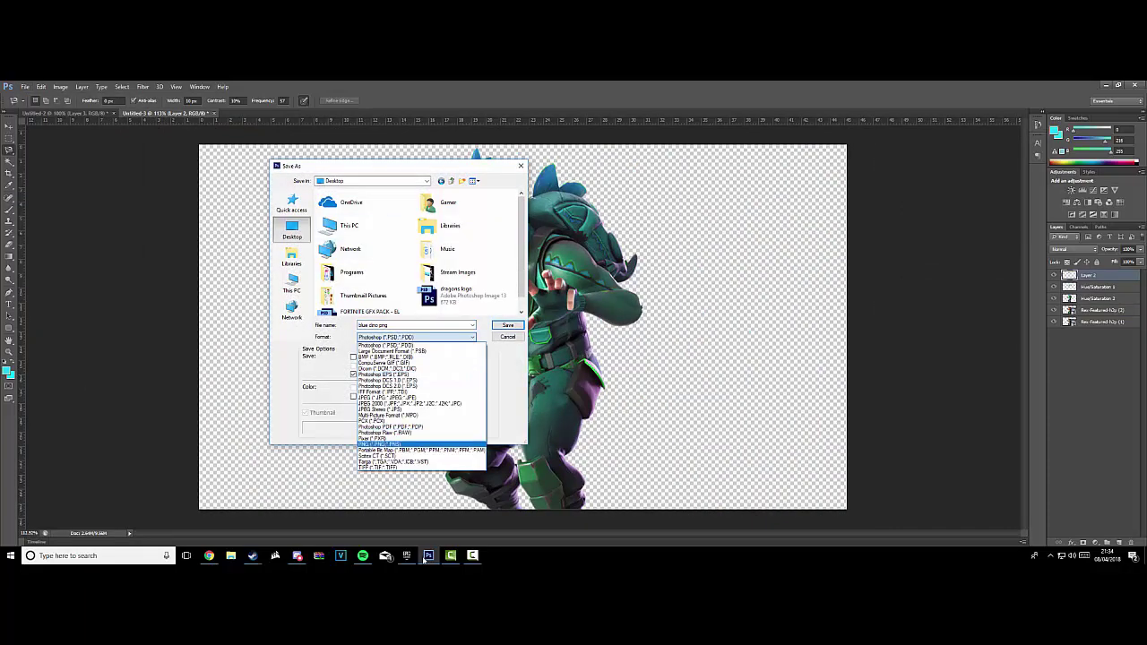
# - Place the blue dino PNG into the Untitled-2 forest scene and commit its size and position
pyautogui.hotkey('alt', 'f')
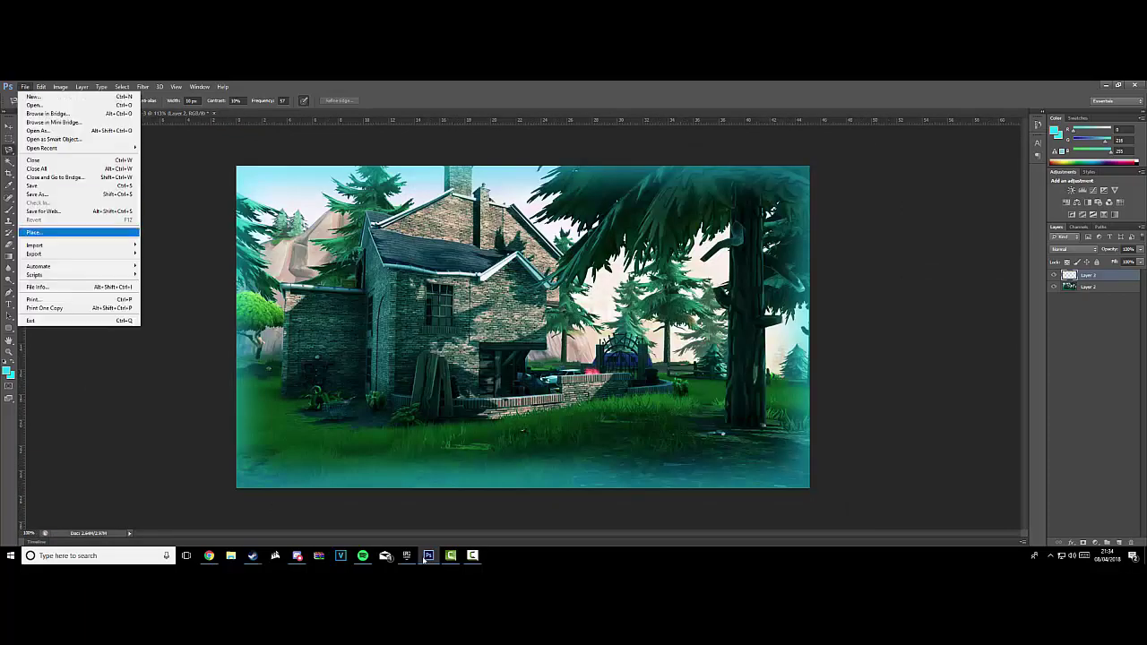
pyautogui.press('l')
pyautogui.press('Return')
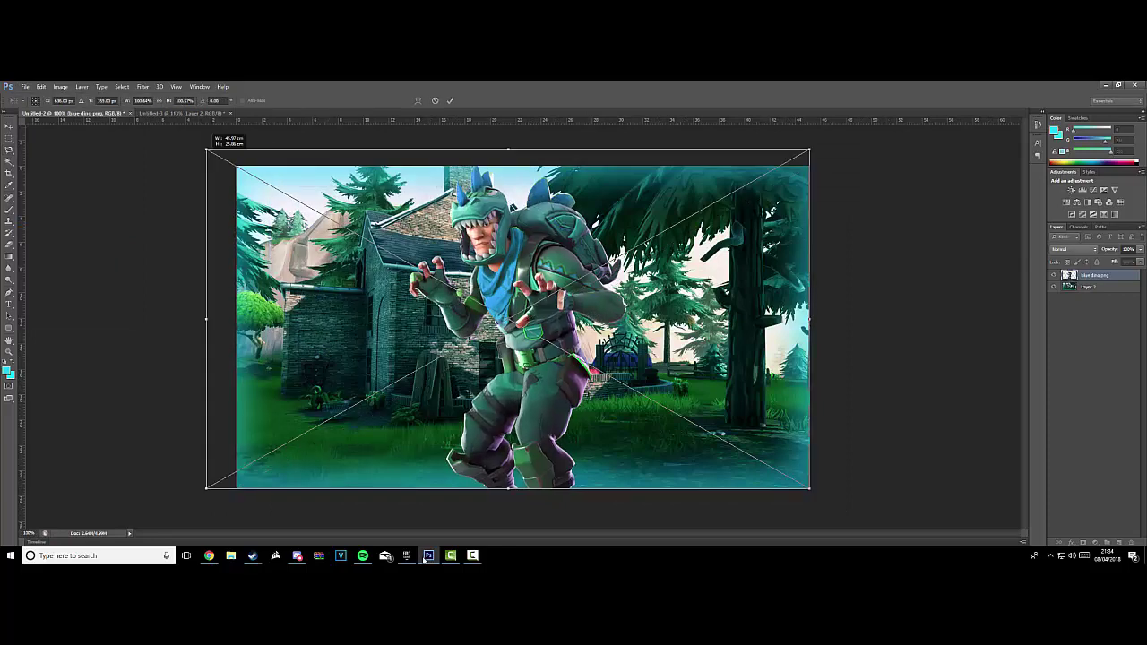
pyautogui.press('Return')
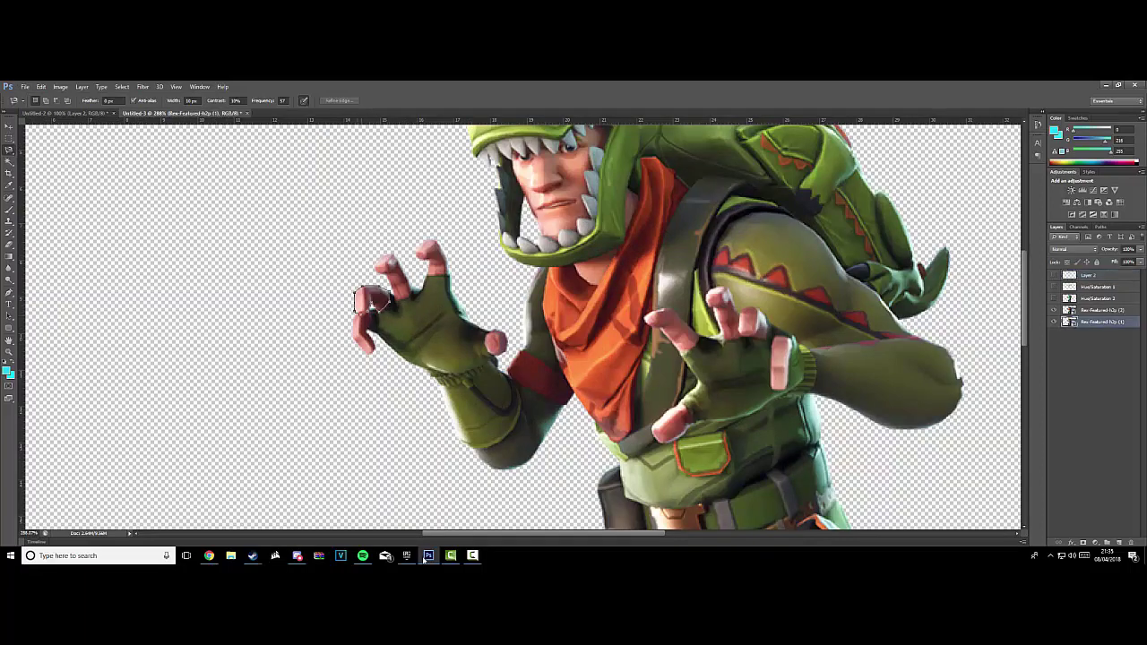
# - Copy the selected fingers onto Layer 3, then place the dino image into the forest scene
pyautogui.hotkey('ctrl', 'd')
pyautogui.hotkey('ctrl', 'j')
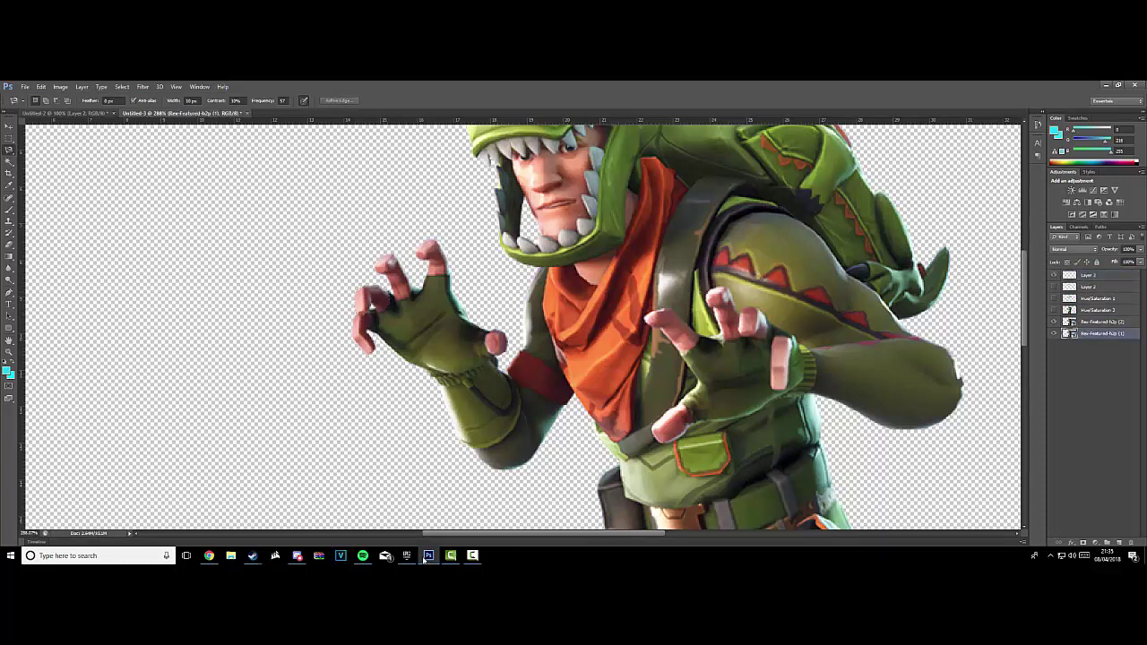
pyautogui.hotkey('ctrl', 'Tab')
pyautogui.hotkey('alt', 'f')
pyautogui.press('l')
pyautogui.press('Return')
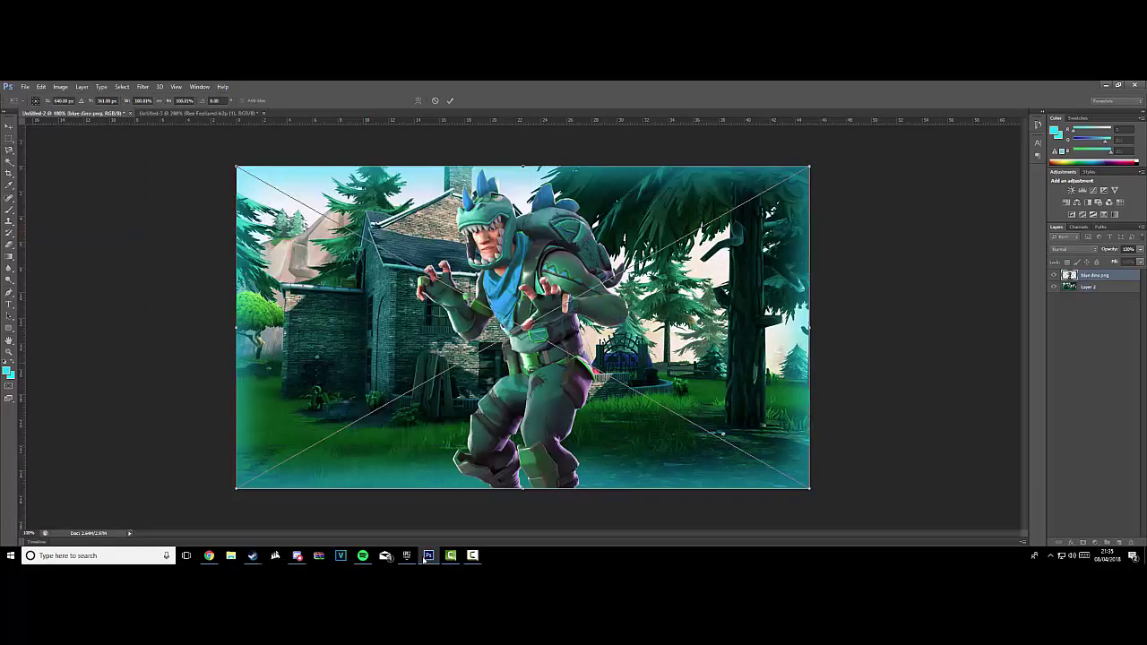
pyautogui.press('Return')
# - Back in the Rex document, copy the fingertips onto Layer 4 and fit the character in view
pyautogui.hotkey('ctrl', 'Tab')
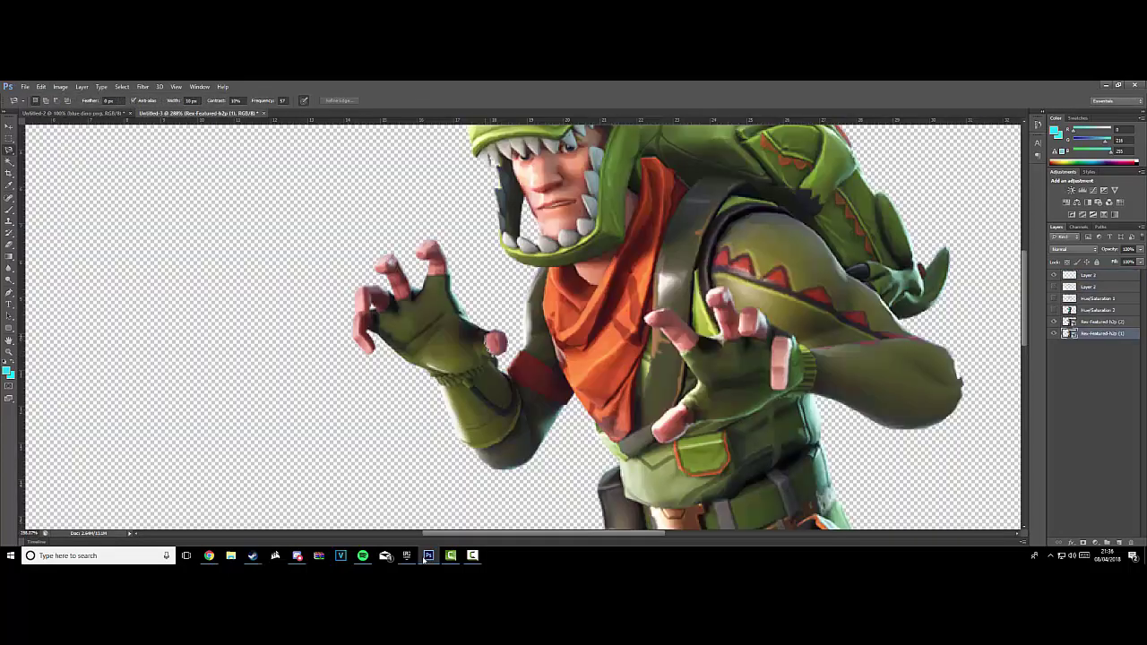
pyautogui.hotkey('ctrl', 'j')
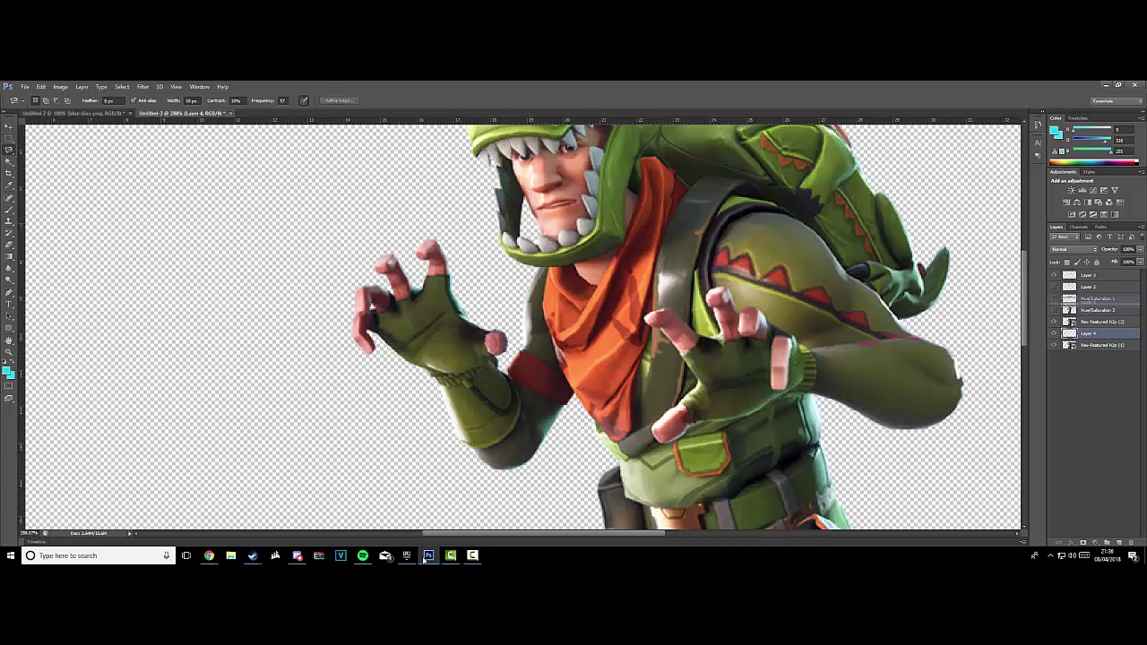
pyautogui.hotkey('ctrl', '0')
# - Save the teal Rex as blue dino 2 in PNG format
pyautogui.hotkey('alt', 'f')
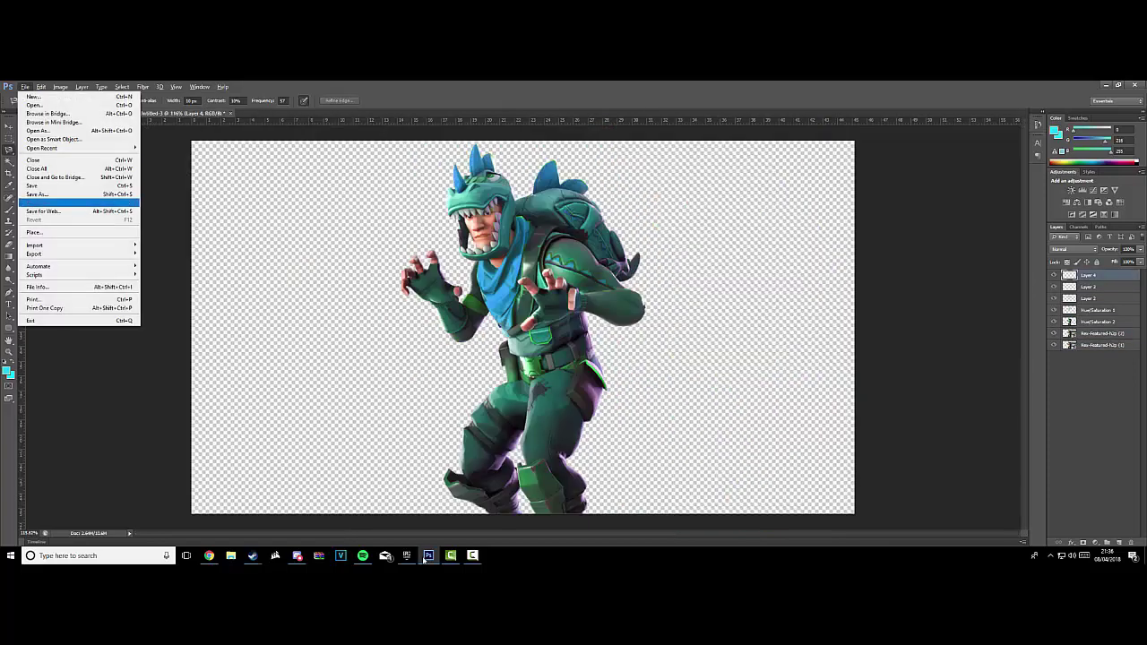
pyautogui.write('ablue dino 2')
pyautogui.press('Tab')
pyautogui.hotkey('alt', 'Down')
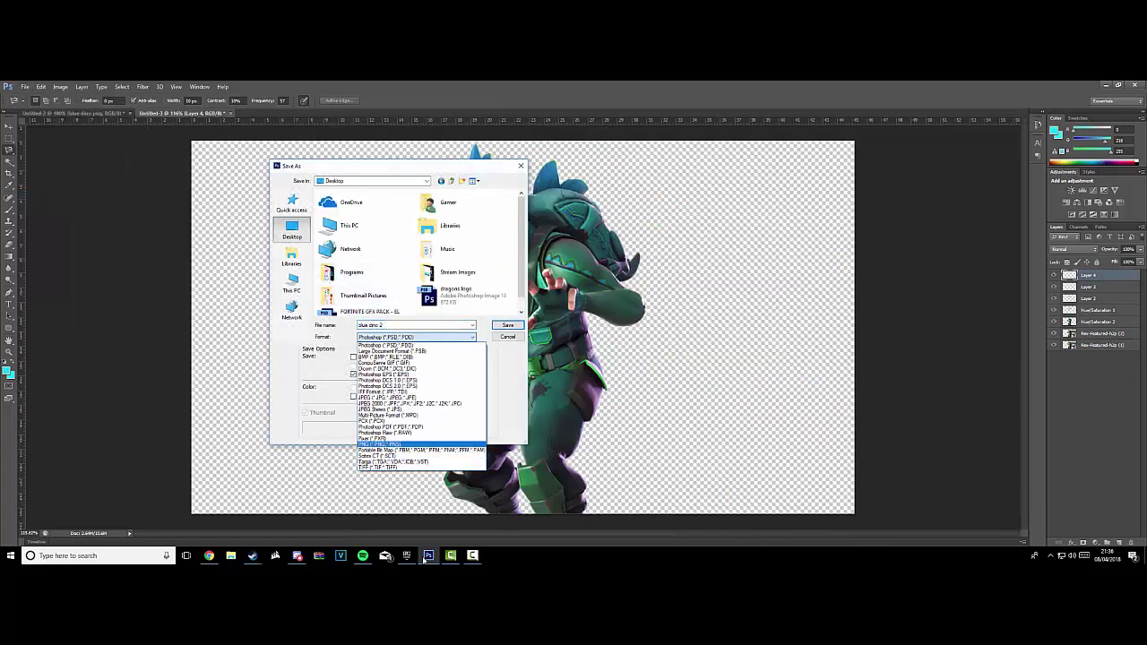
pyautogui.press('p')
pyautogui.press('Return')
pyautogui.press('Return')
pyautogui.press('Return')
# - Save the forest scene as the Photoshop file dino thumbnail.psd
pyautogui.hotkey('ctrl', 'Tab')
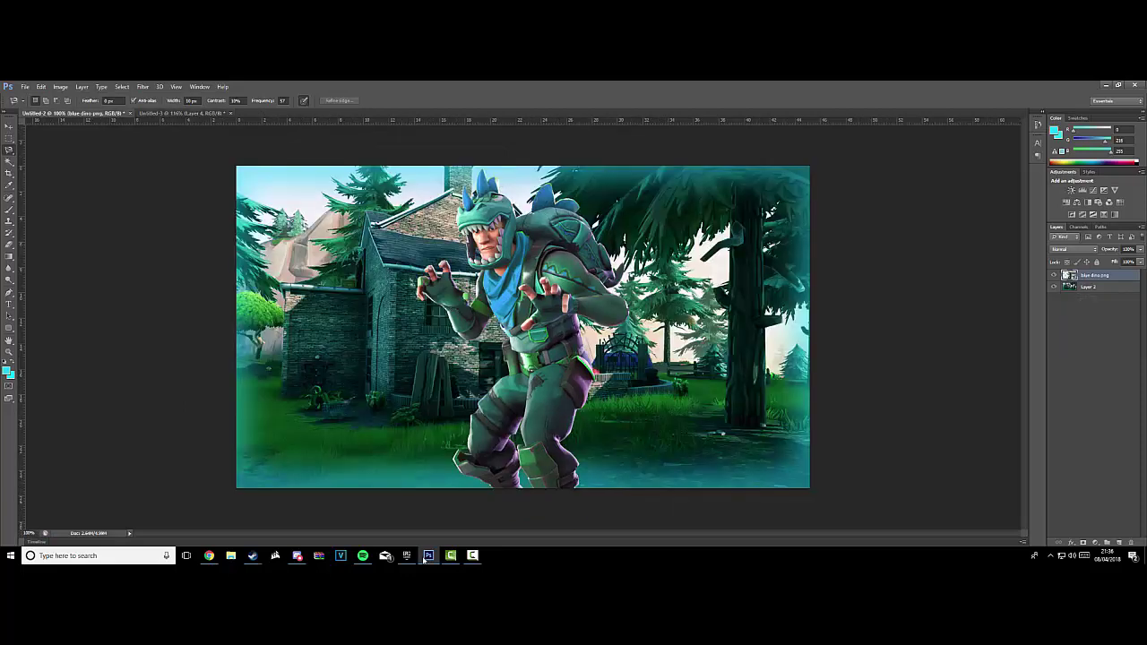
pyautogui.hotkey('alt', 'f')
pyautogui.write('a')
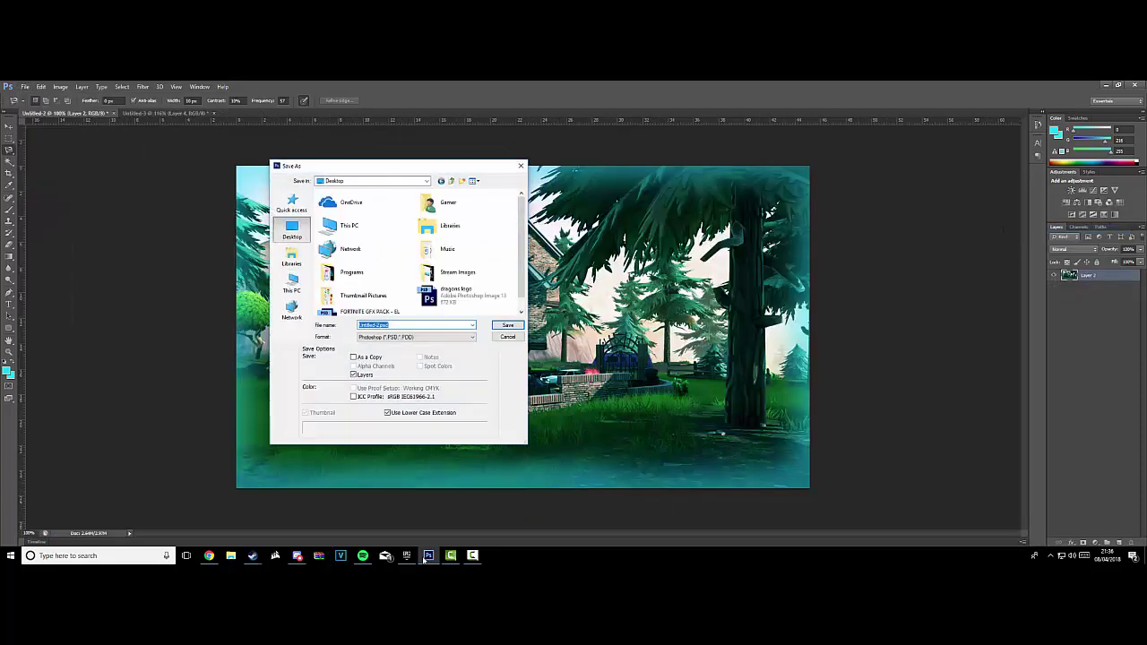
pyautogui.write('dino thumbnail')
pyautogui.press('Tab')
pyautogui.hotkey('alt', 'Down')
pyautogui.press('Return')
pyautogui.press('Return')
# - Place blue dino 2 into the scene, enlarged toward the right side
pyautogui.hotkey('alt', 'f')
pyautogui.press('l')
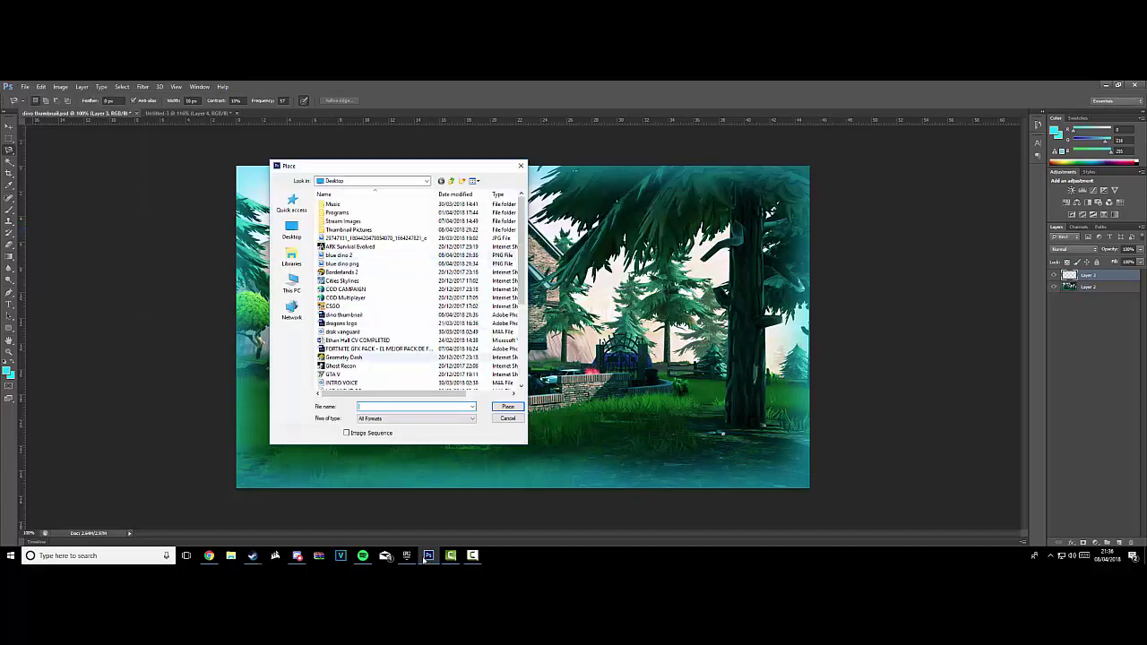
pyautogui.doubleClick(354, 363)
pyautogui.moveTo(809, 489); pyautogui.dragTo(827, 326)
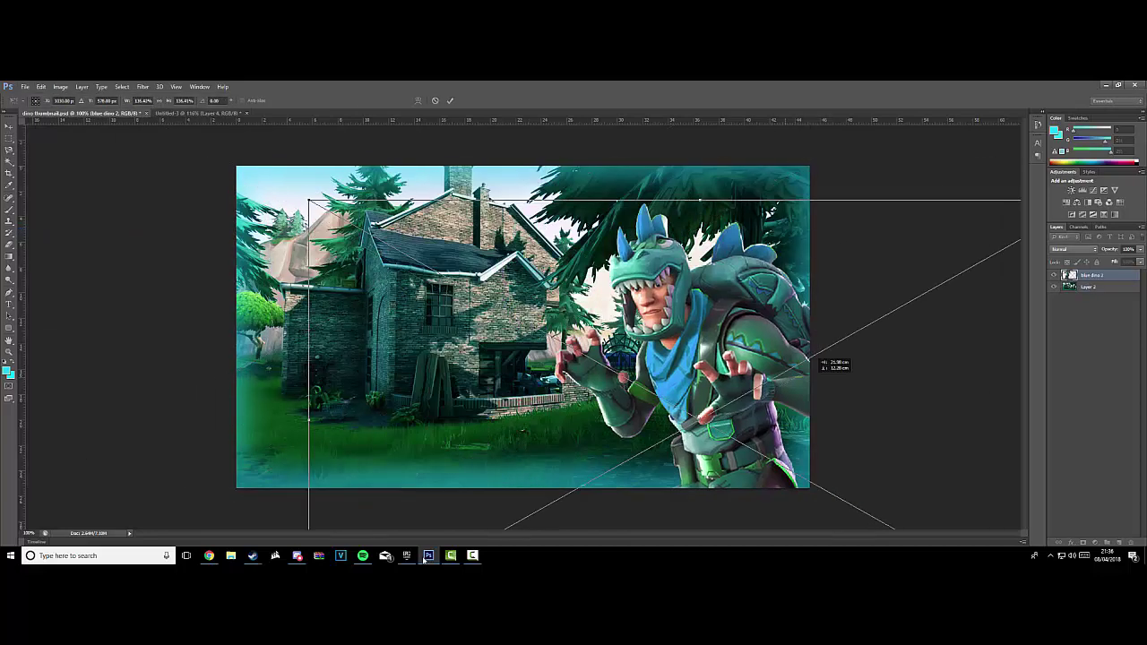
pyautogui.press('Return')
pyautogui.rightClick(1093, 275)
# - Duplicate the blue dino 2 layer and apply a Motion Blur to the copy
pyautogui.click(1031, 237)
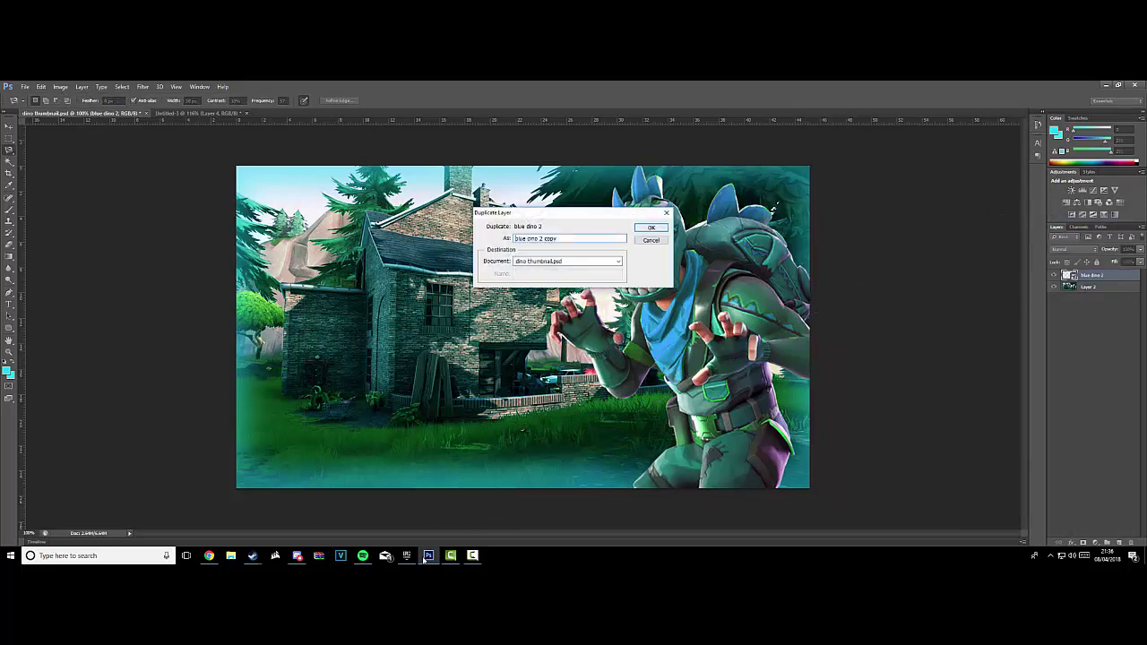
pyautogui.click(648, 225)
pyautogui.doubleClick(1120, 275)
pyautogui.click(1050, 170)
pyautogui.hotkey('alt', 't')
pyautogui.press('b')
pyautogui.press('m')
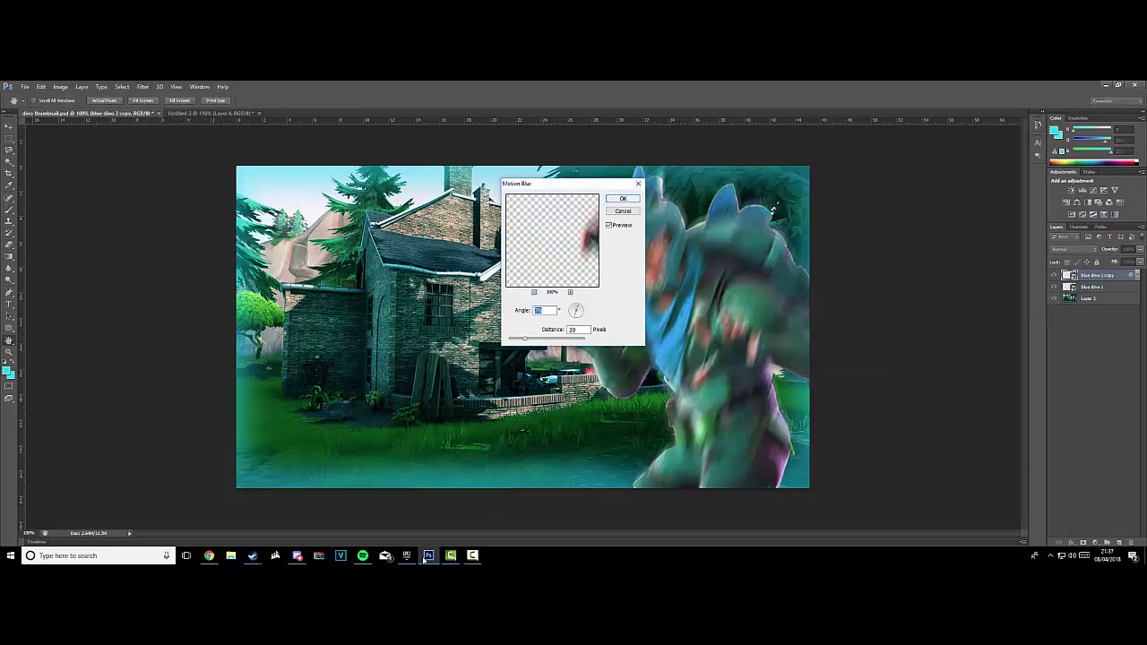
pyautogui.press('Return')
pyautogui.press('v')
# - Put the sharp blue dino 2 above the blurred copy and give it a white 75% outline
pyautogui.hotkey('alt', '[')
pyautogui.hotkey('ctrl', ']')
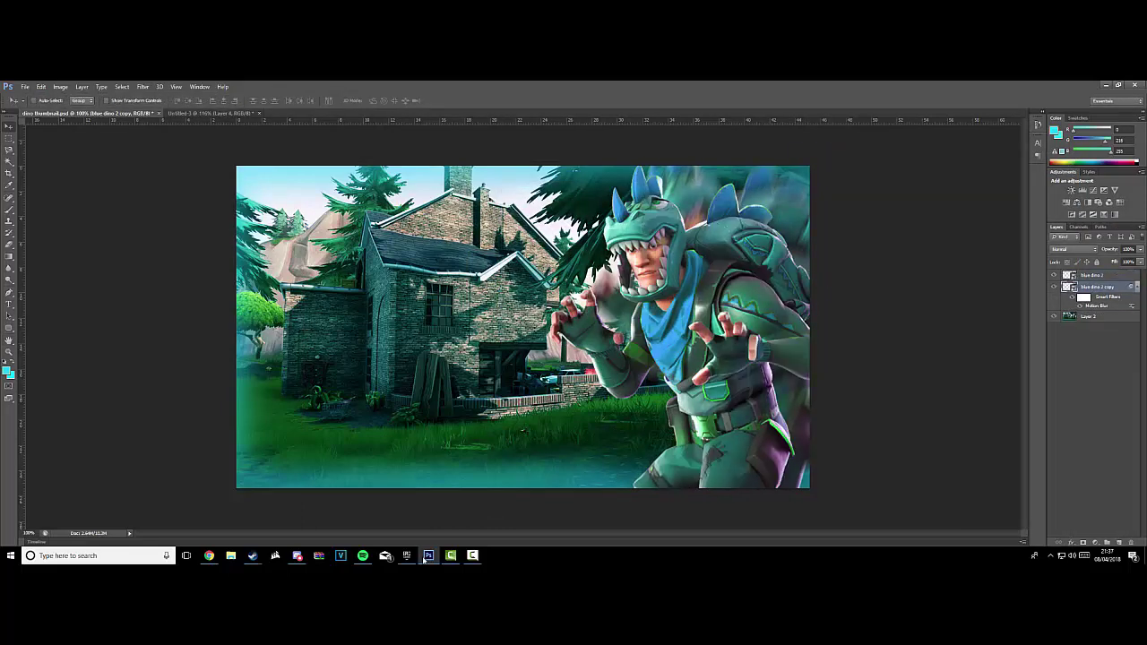
pyautogui.press('h')
pyautogui.hotkey('alt', 'l')
pyautogui.write('yk')
pyautogui.write('8')
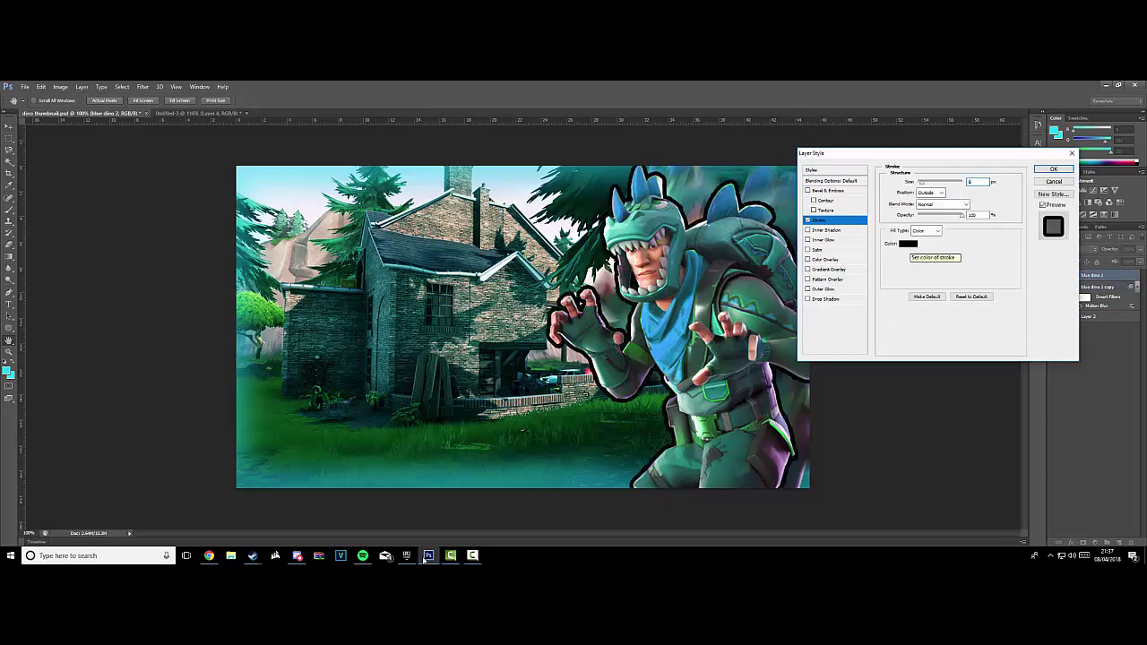
pyautogui.click(908, 243)
pyautogui.press('Return')
pyautogui.write('75')
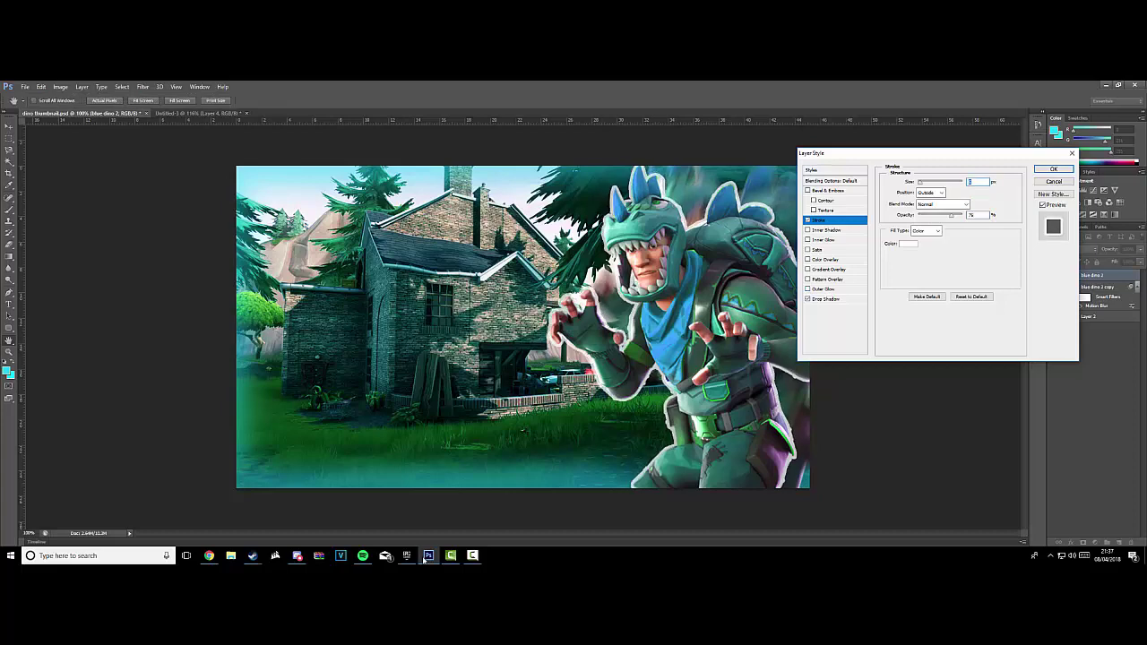
# - Add a cyan outer glow with spread 20 and size 20 to the character
pyautogui.click(910, 215)
pyautogui.press('Return')
pyautogui.click(971, 259)
pyautogui.write('20')
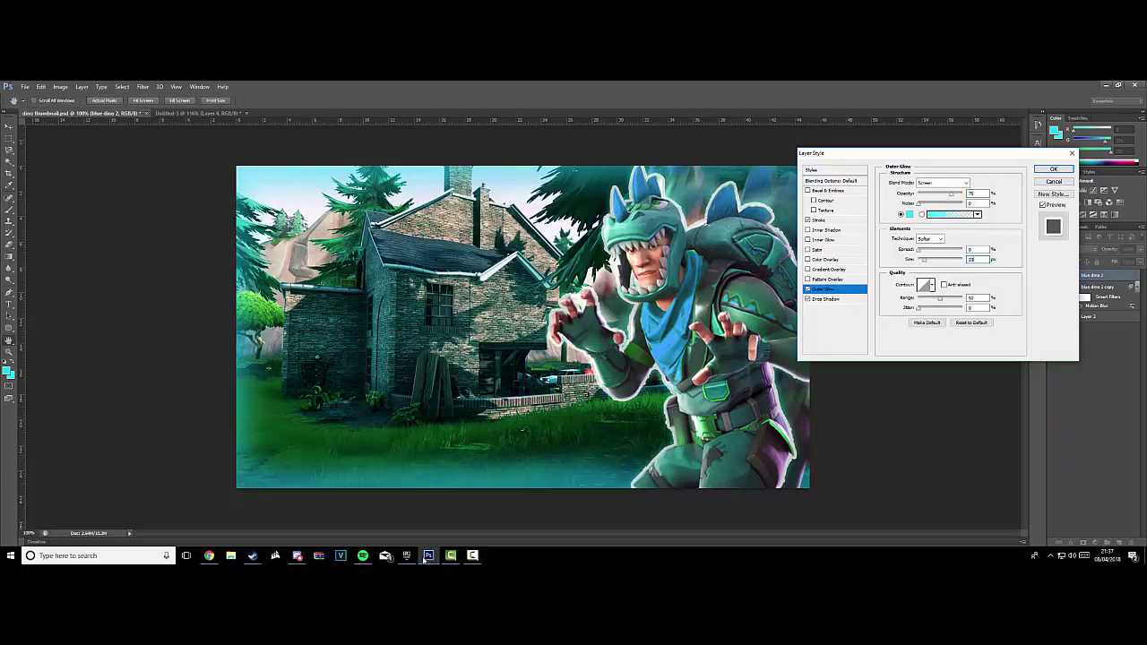
pyautogui.click(971, 249)
pyautogui.write('20')
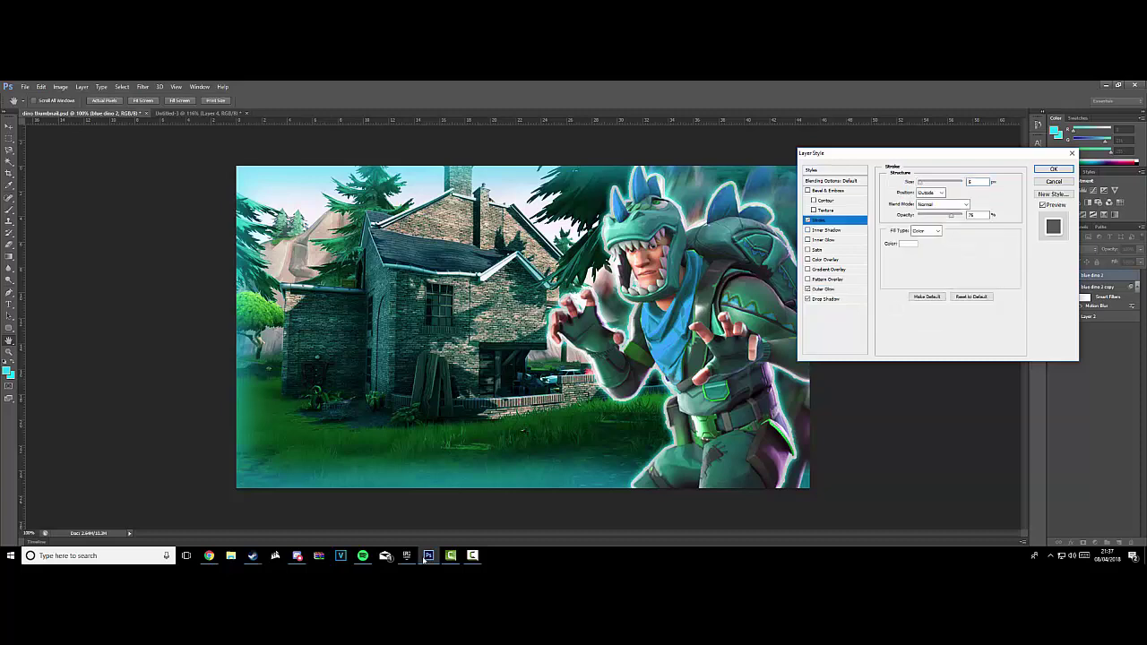
pyautogui.press('Return')
# - Merge the blurred copy with blue dino 2 and move the glowing Rex right
pyautogui.keyDown('ctrl'); pyautogui.click(1093, 320); pyautogui.keyUp('ctrl')
pyautogui.rightClick(1093, 320)
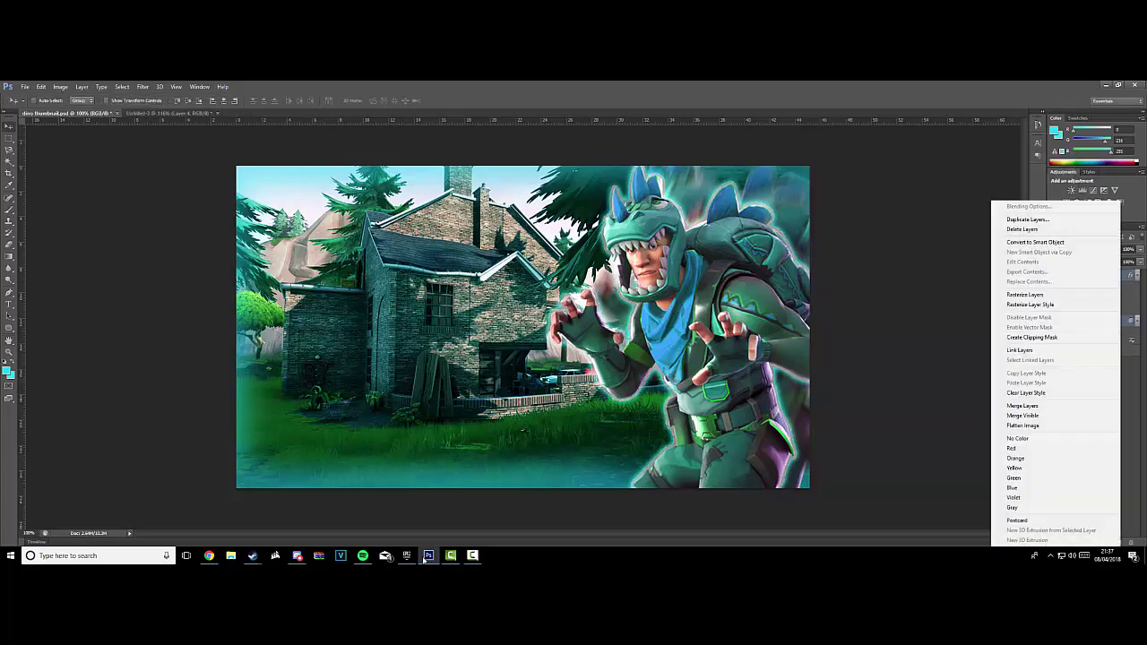
pyautogui.click(1058, 406)
pyautogui.moveTo(681, 322)
pyautogui.mouseDown()
pyautogui.moveTo(699, 322)
pyautogui.moveTo(681, 323)
pyautogui.mouseUp()
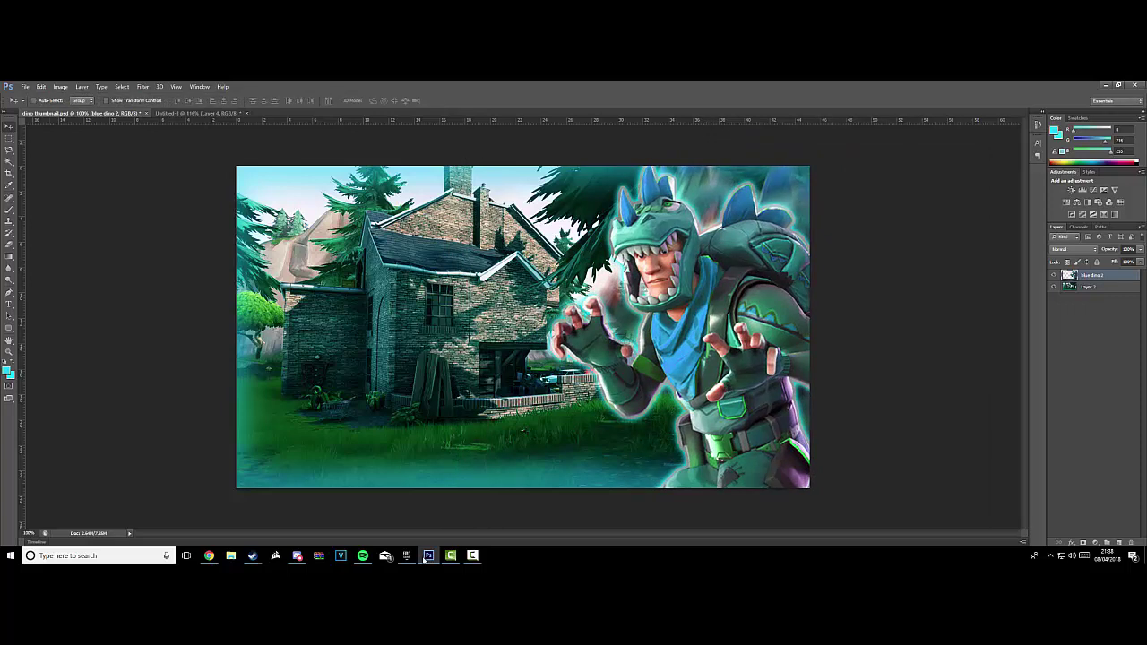
# - Stamp all visible layers into a new top layer and begin typing the 'THU' title
pyautogui.hotkey('ctrl', 'shift', 'alt', 'e')
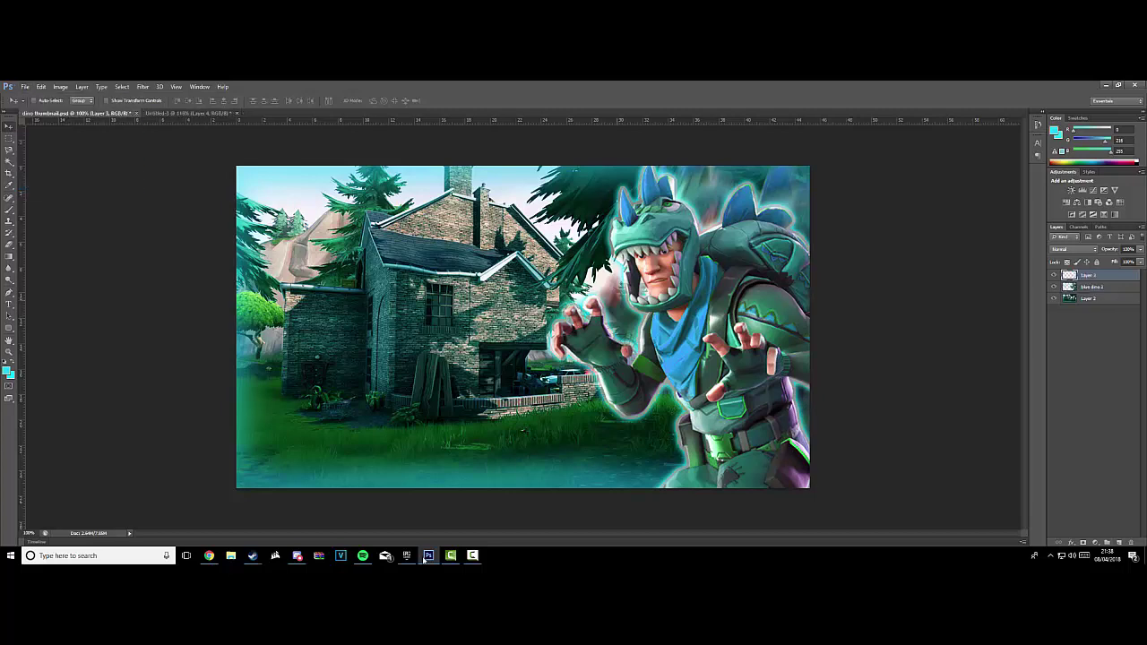
pyautogui.press('t')
pyautogui.click(331, 330)
pyautogui.write('THU')
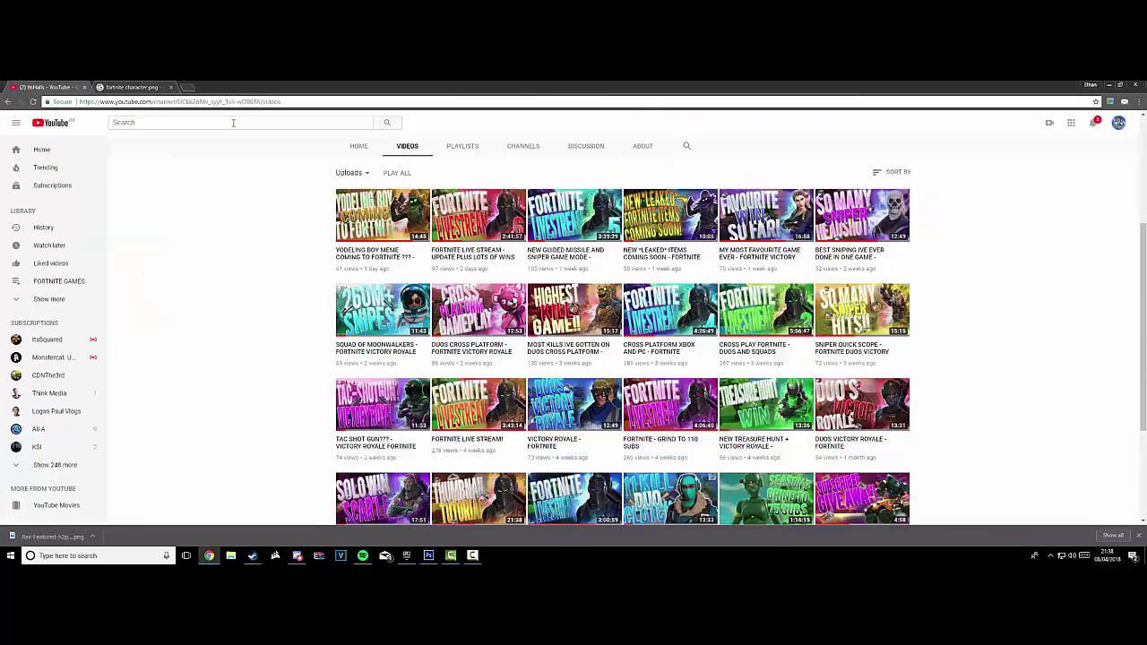
# - Search YouTube for 'fortnite font', open the first tutorial, and follow its Burbank font link
pyautogui.click(233, 123)
pyautogui.write('fortnite font')
pyautogui.click(177, 153)
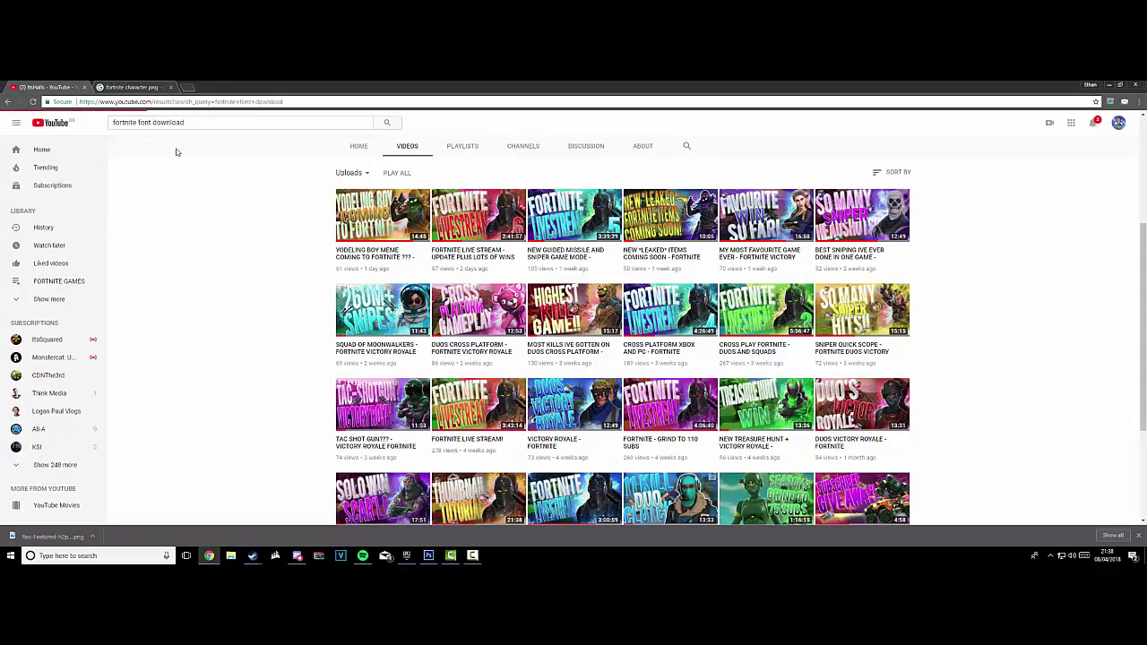
pyautogui.click(502, 177)
pyautogui.scroll(-3, 255, 375)
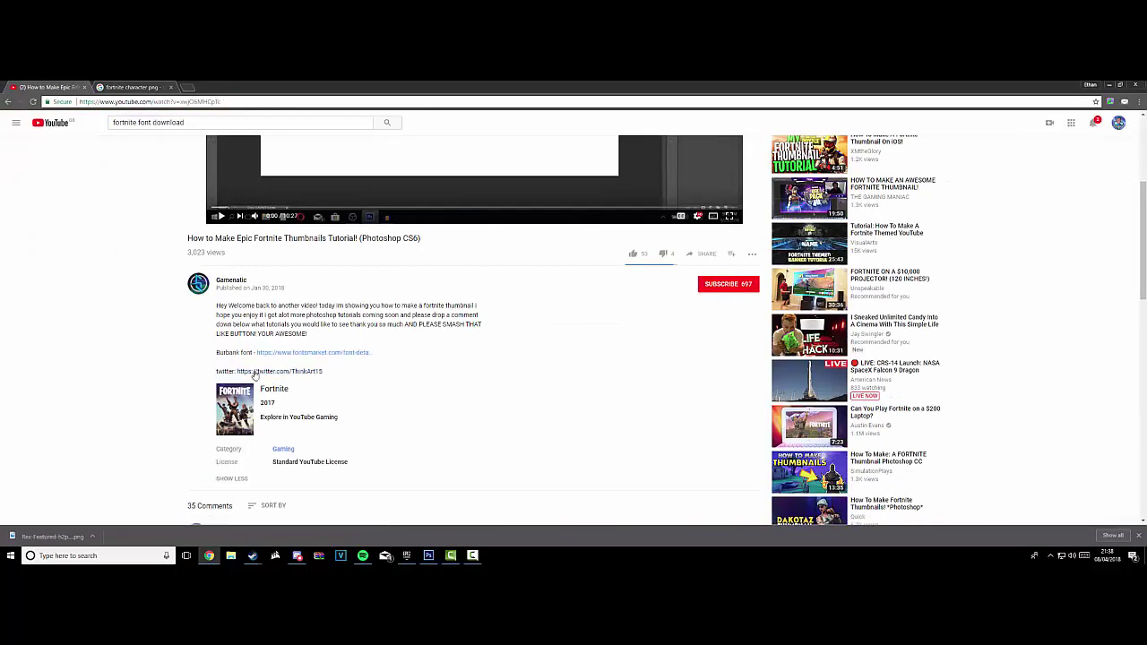
pyautogui.click(312, 352)
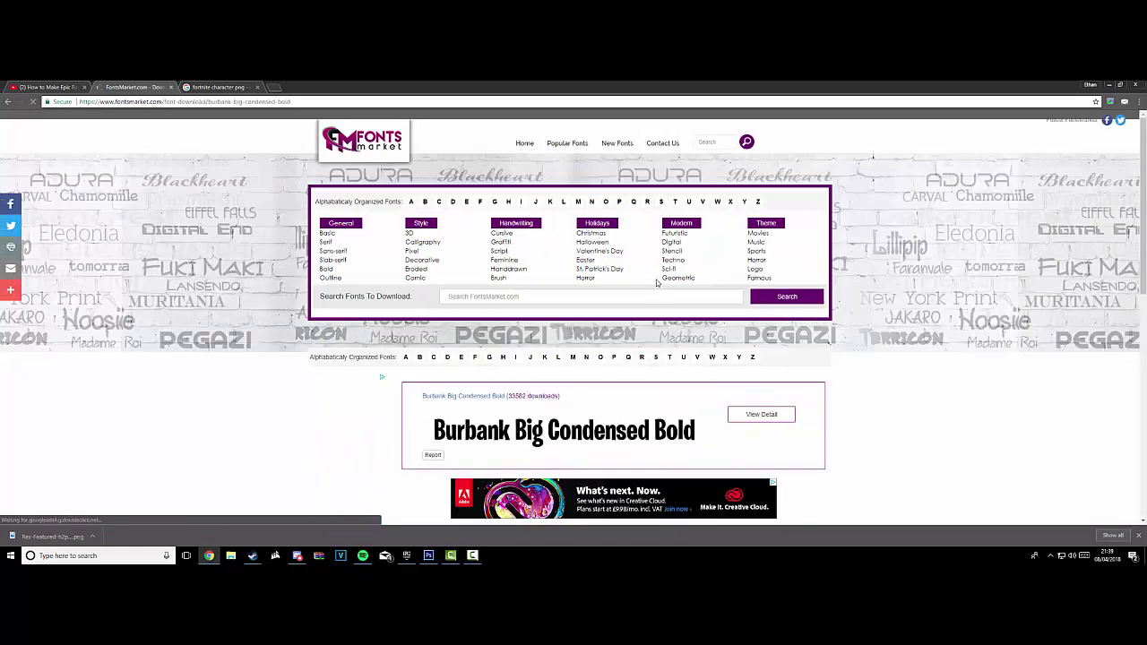
# - Pass the reCAPTCHA, download Burbank Big Condensed Bold, and install the font file
pyautogui.scroll(-4, 657, 283)
pyautogui.click(415, 271)
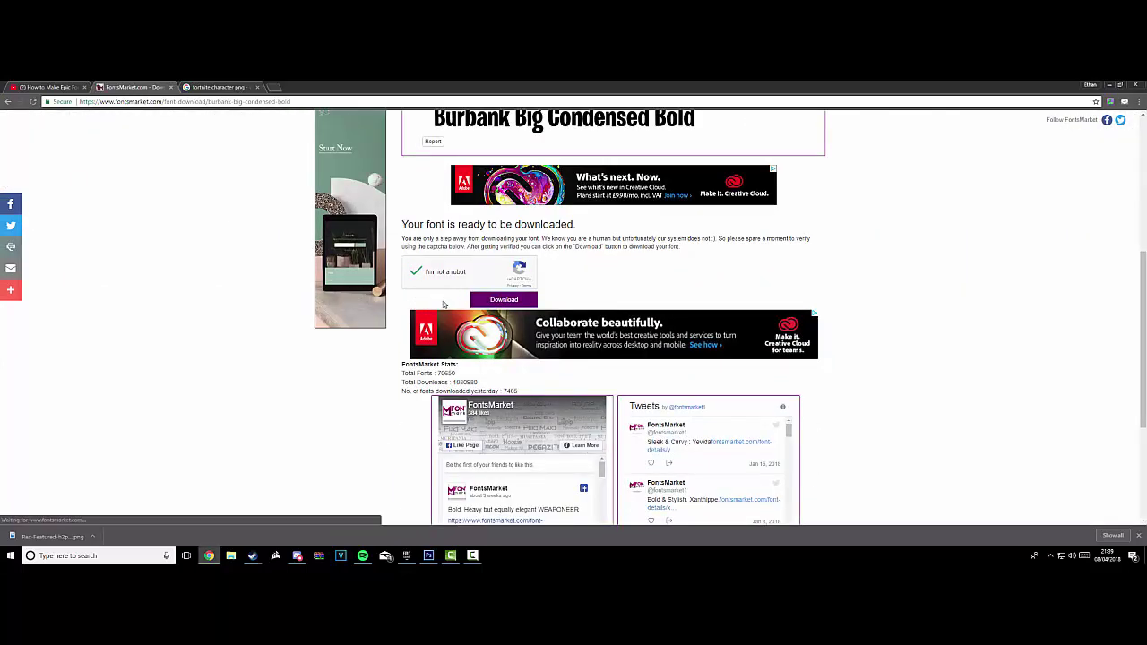
pyautogui.click(50, 536)
pyautogui.click(135, 167)
pyautogui.click(903, 143)
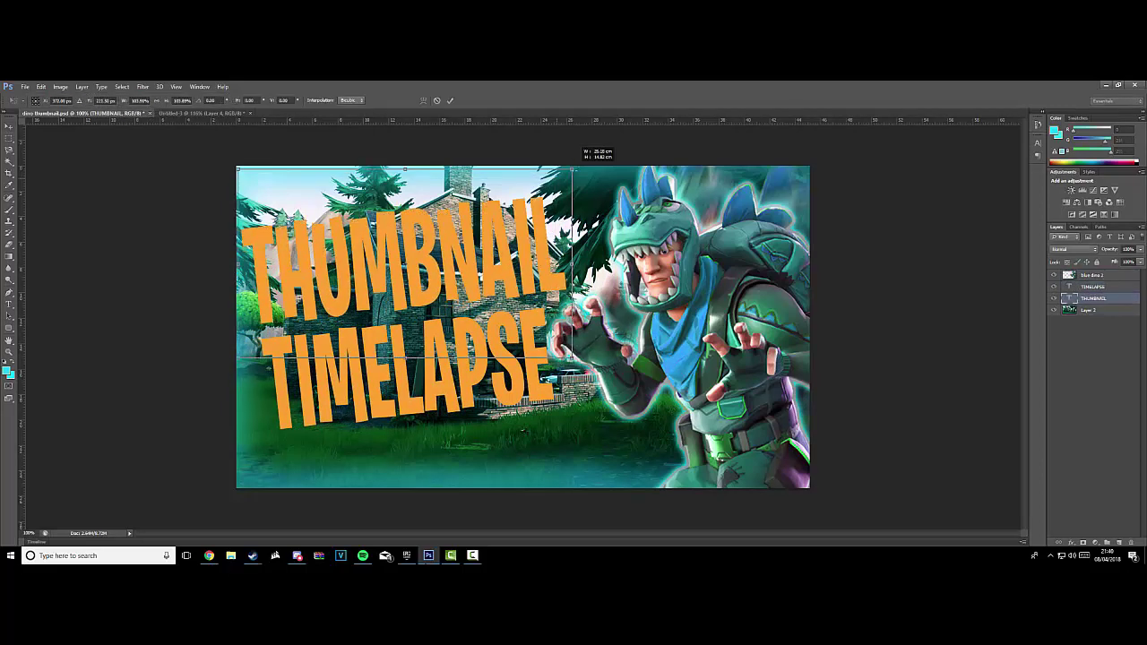
# - Give the THUMBNAIL text a cyan outer glow and a blue gradient overlay
pyautogui.click(1093, 286)
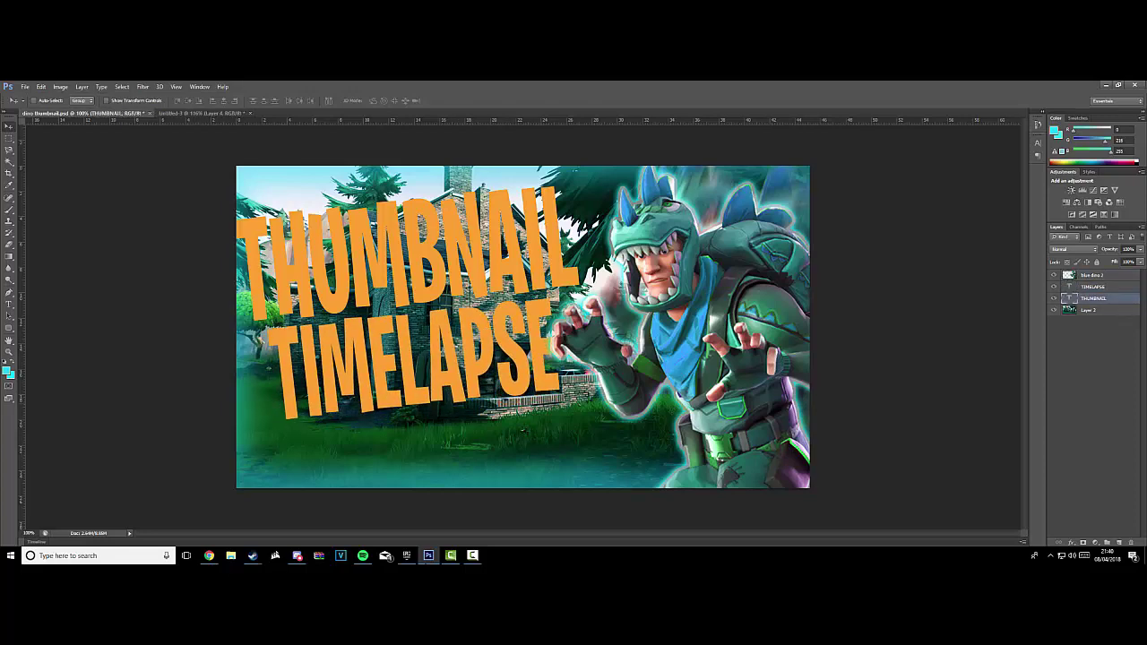
pyautogui.doubleClick(1116, 298)
pyautogui.click(825, 289)
pyautogui.click(910, 214)
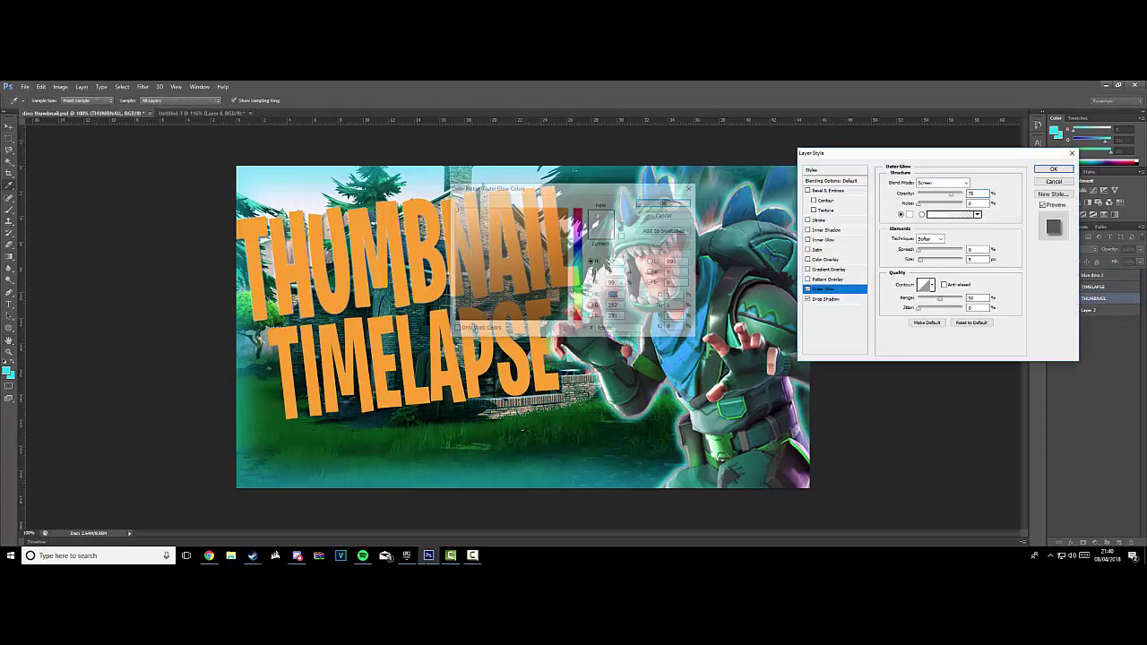
pyautogui.click(661, 198)
pyautogui.write('20')
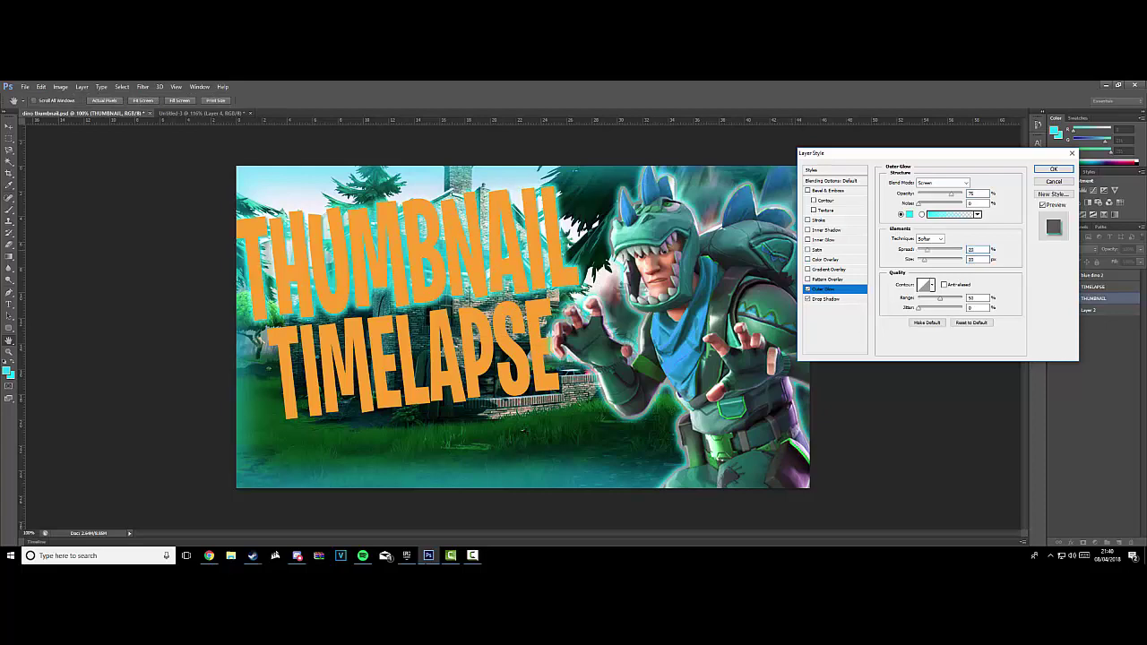
pyautogui.click(826, 268)
pyautogui.click(941, 204)
pyautogui.click(1026, 290)
# - Add an inner glow and a white stroke to the THUMBNAIL text
pyautogui.click(825, 239)
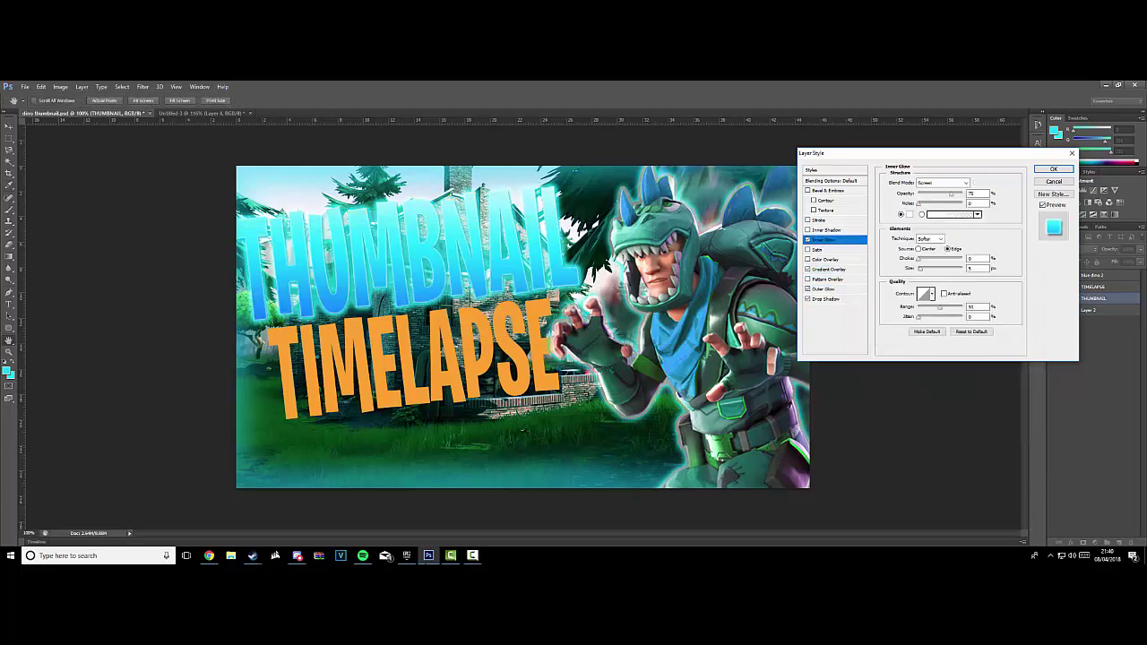
pyautogui.click(910, 214)
pyautogui.click(661, 205)
pyautogui.click(818, 220)
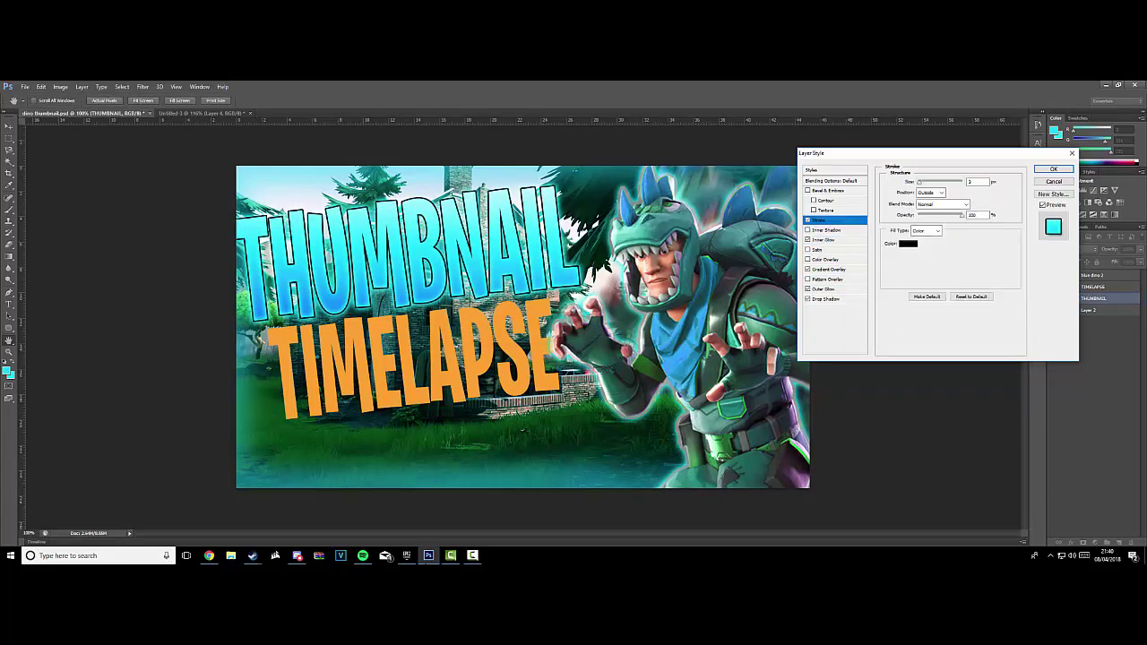
pyautogui.click(908, 243)
pyautogui.click(463, 202)
pyautogui.click(663, 200)
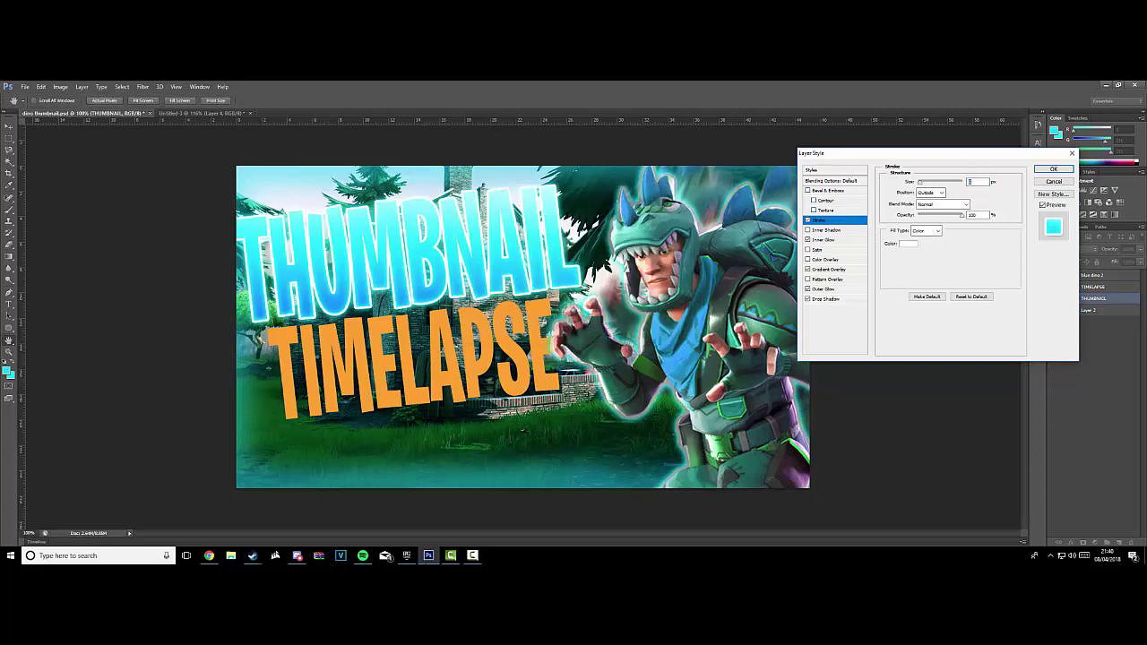
pyautogui.click(1054, 169)
# - Copy the THUMBNAIL layer style and paste it onto the TIMELAPSE layer
pyautogui.rightClick(1117, 286)
pyautogui.click(1118, 286)
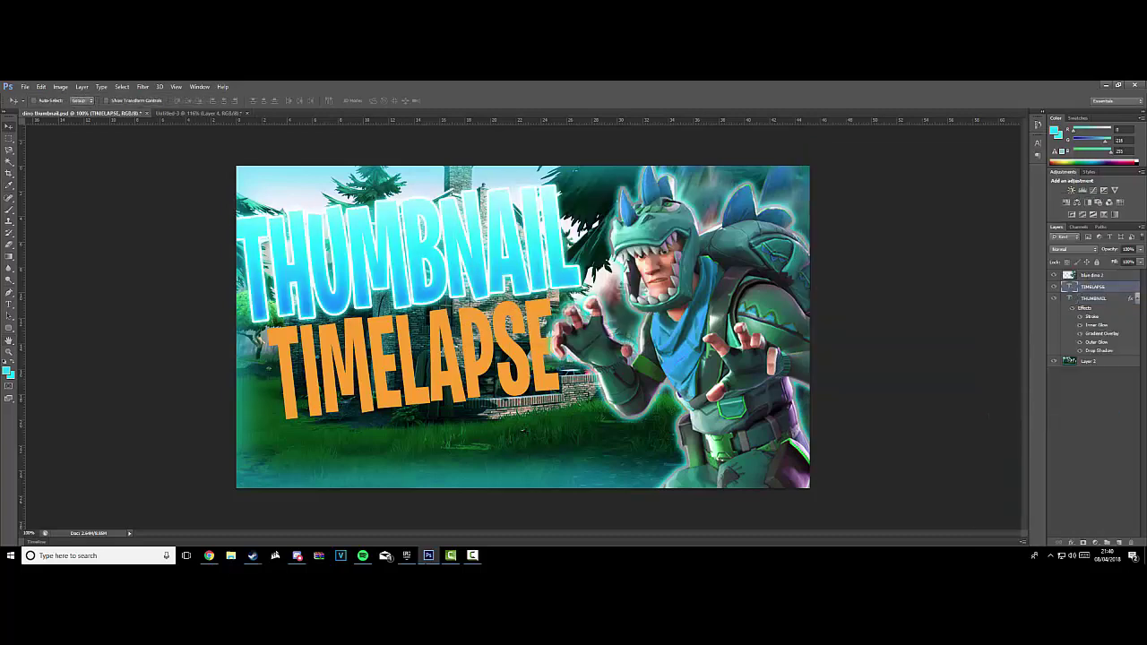
pyautogui.rightClick(1118, 286)
pyautogui.click(1022, 425)
# - Change the THUMBNAIL gradient overlay to a white-to-light-grey gradient
pyautogui.doubleClick(1103, 383)
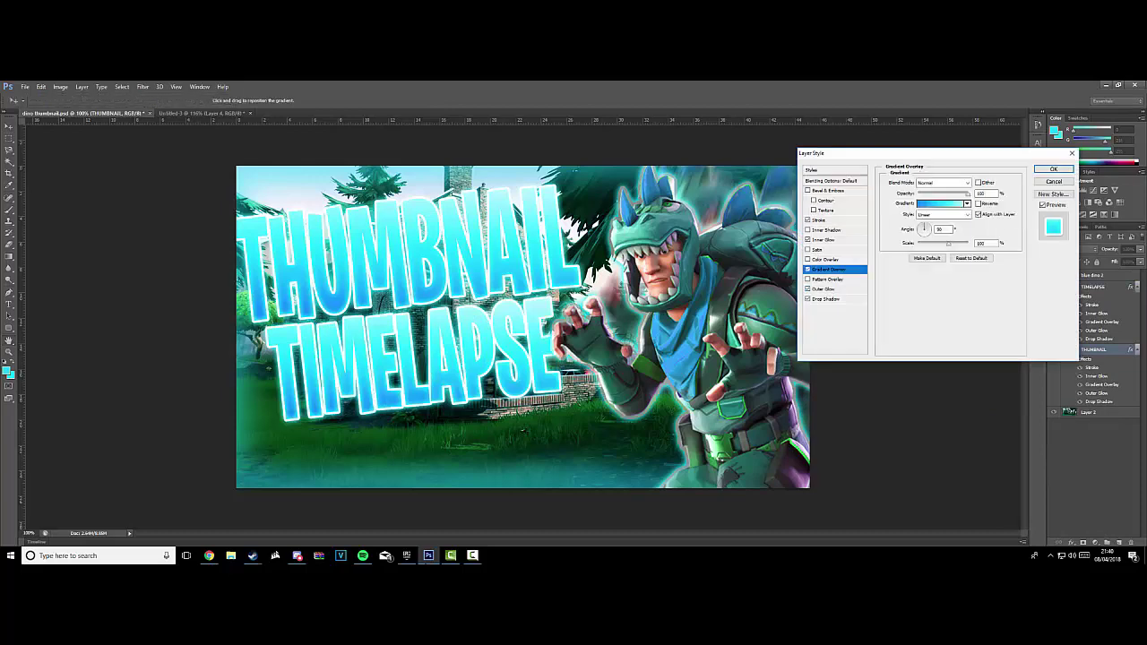
pyautogui.click(942, 204)
pyautogui.click(896, 298)
pyautogui.doubleClick(863, 425)
pyautogui.click(454, 244)
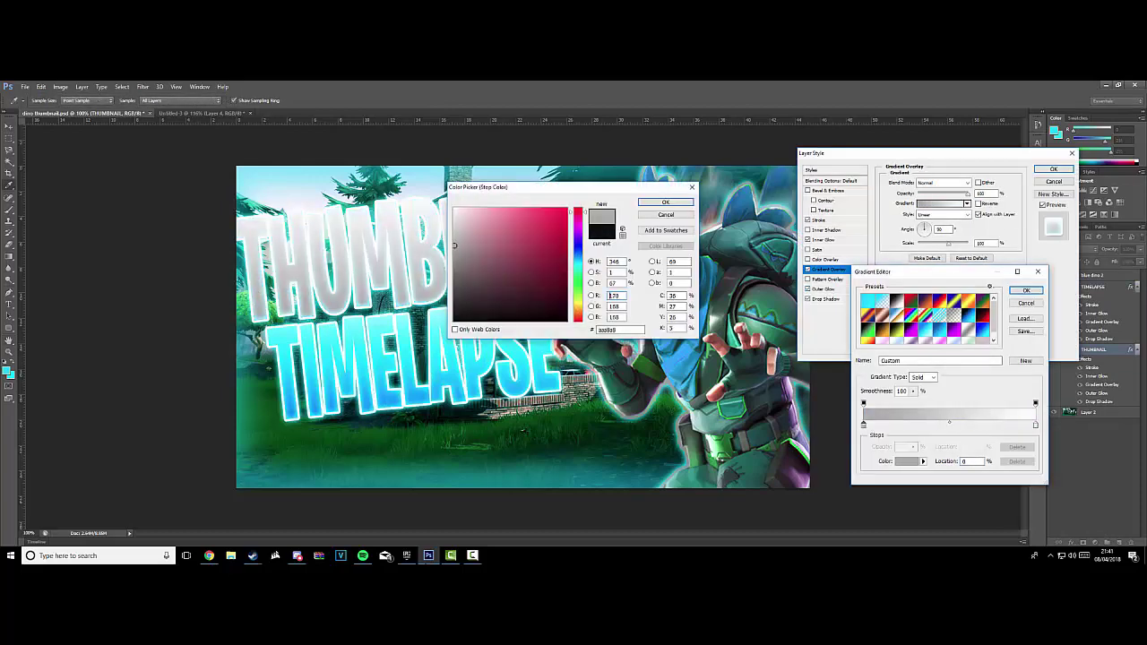
pyautogui.press('Return')
pyautogui.press('Return')
pyautogui.press('Return')
# - Save the document and duplicate both the THUMBNAIL and TIMELAPSE text layers
pyautogui.hotkey('ctrl', 's')
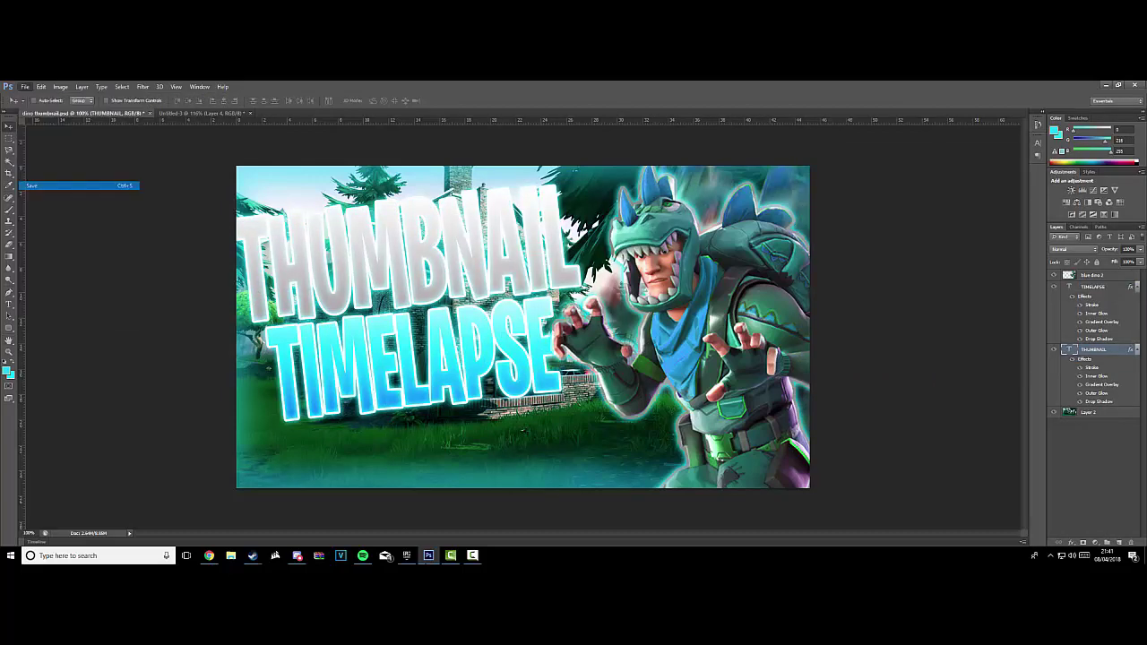
pyautogui.rightClick(1093, 350)
pyautogui.click(1031, 210)
pyautogui.press('Return')
pyautogui.doubleClick(1116, 349)
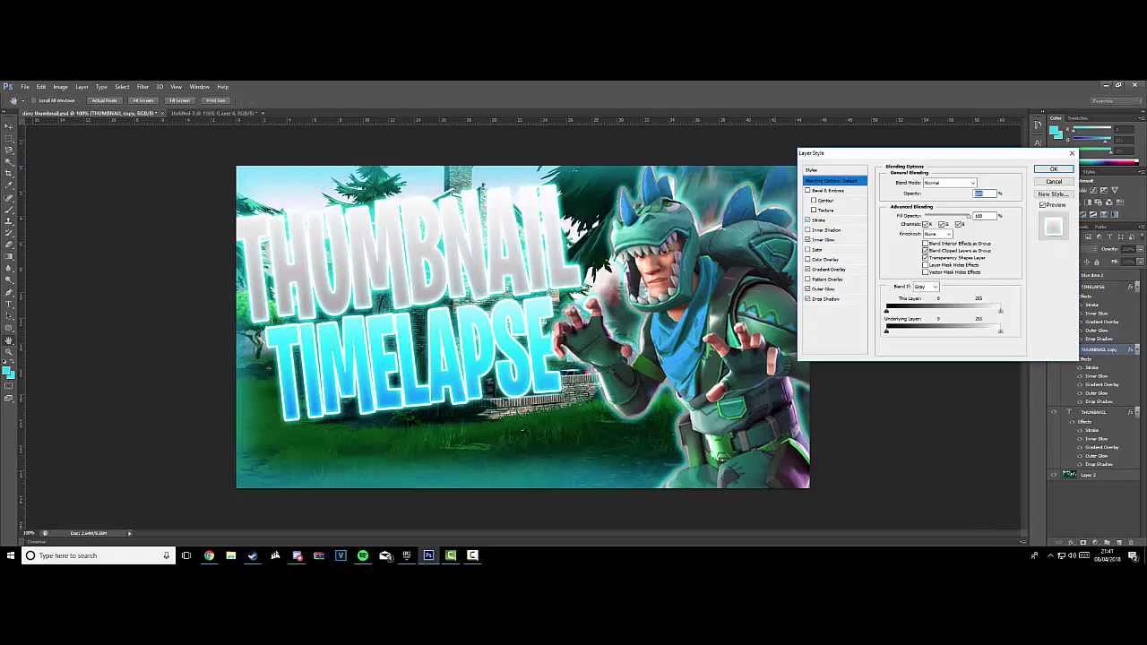
pyautogui.press('Return')
pyautogui.rightClick(1093, 286)
pyautogui.click(1030, 210)
pyautogui.press('Return')
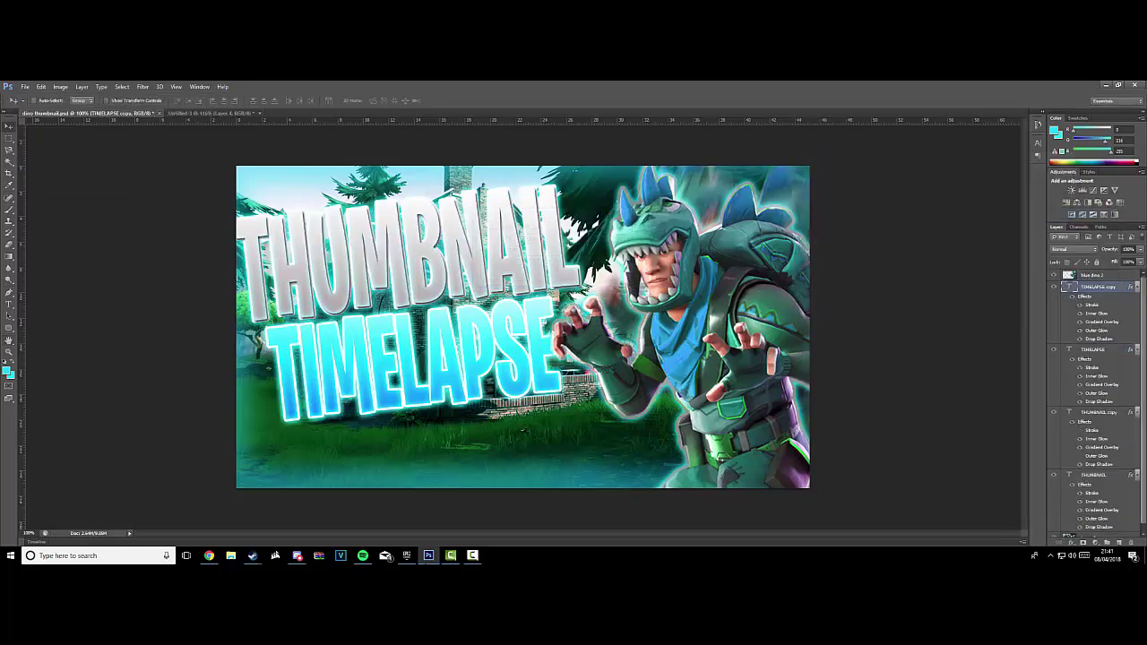
pyautogui.doubleClick(1116, 287)
pyautogui.press('Return')
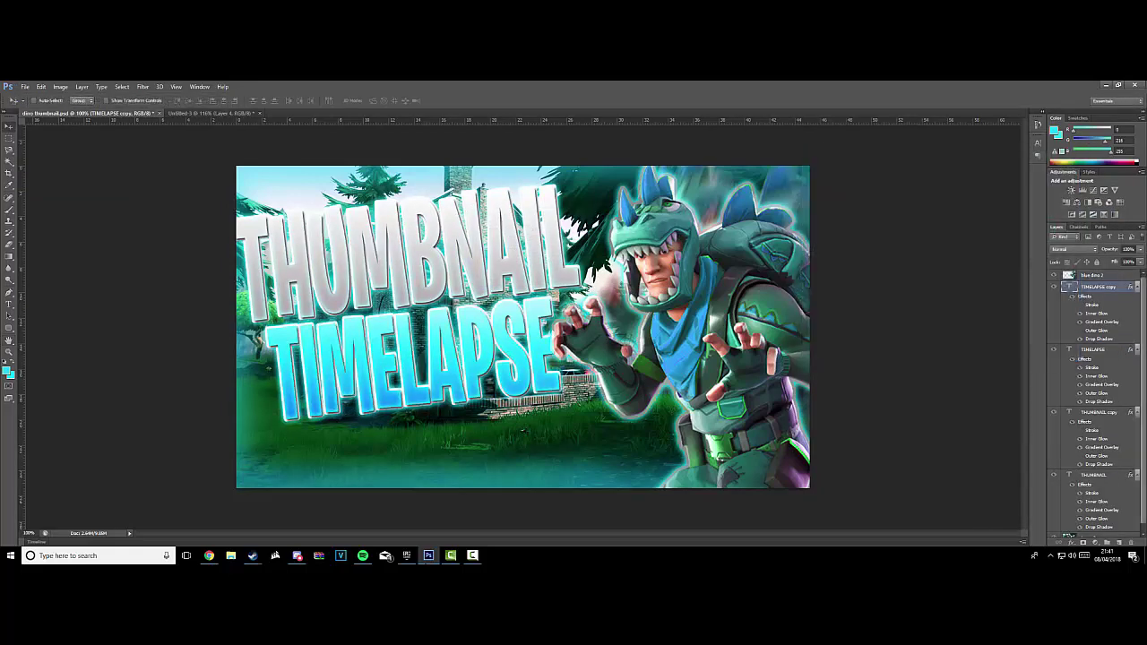
# - Move both title layers slightly lower and stamp everything into a new top layer
pyautogui.keyDown('shift'); pyautogui.click(1093, 475); pyautogui.keyUp('shift')
pyautogui.hotkey('ctrl', 't')
pyautogui.moveTo(502, 249); pyautogui.dragTo(502, 269)
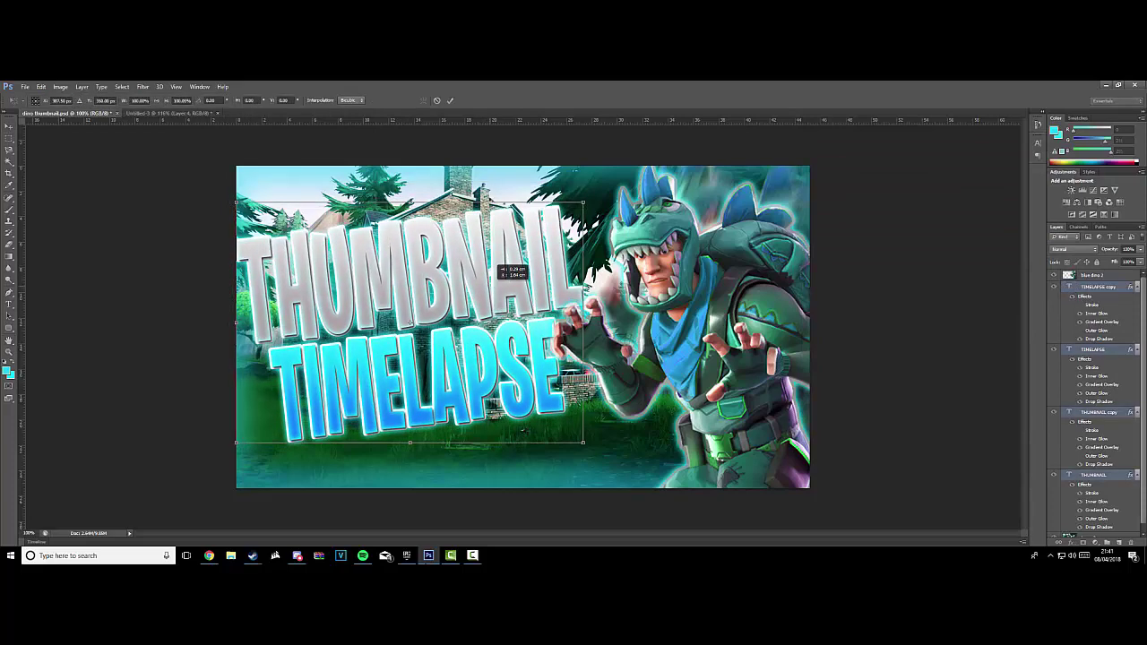
pyautogui.press('Return')
pyautogui.hotkey('ctrl', 'shift', 'alt', 'e')
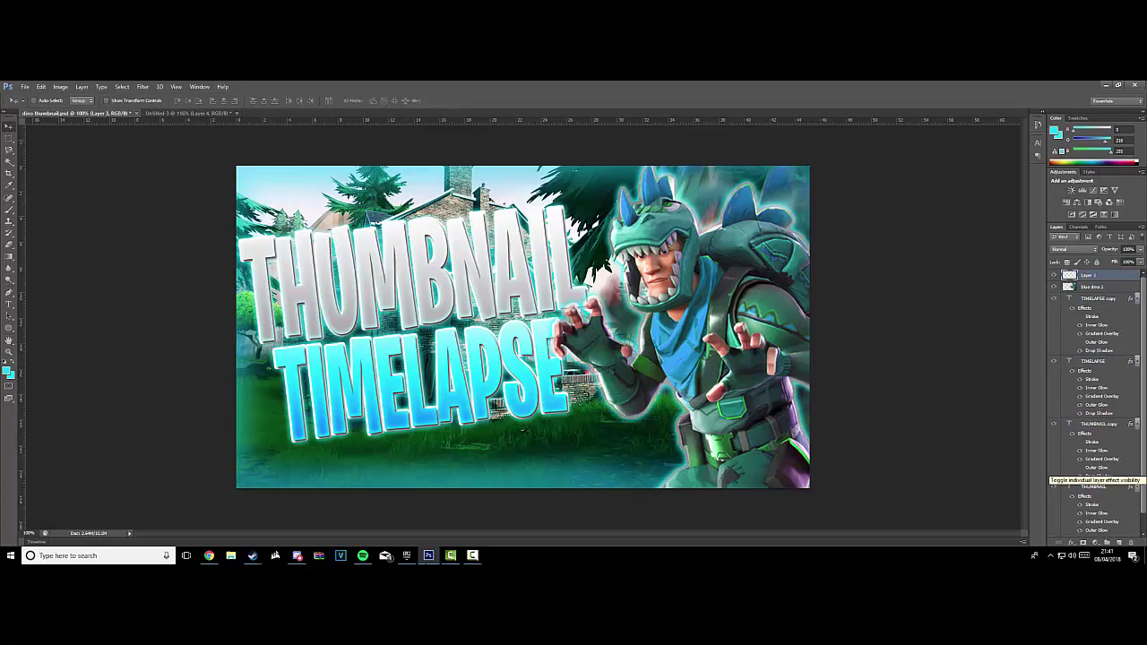
# - Place the BLUE EFFECT ice image into the thumbnail
pyautogui.click(25, 87)
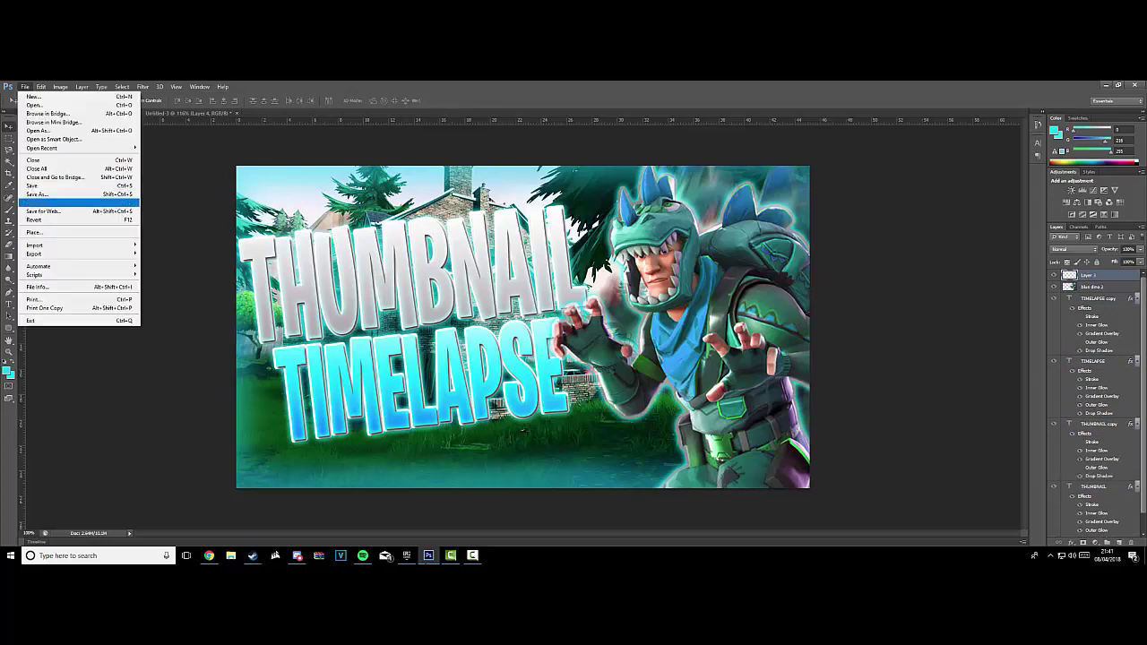
pyautogui.click(54, 231)
pyautogui.scroll(-5, 419, 293)
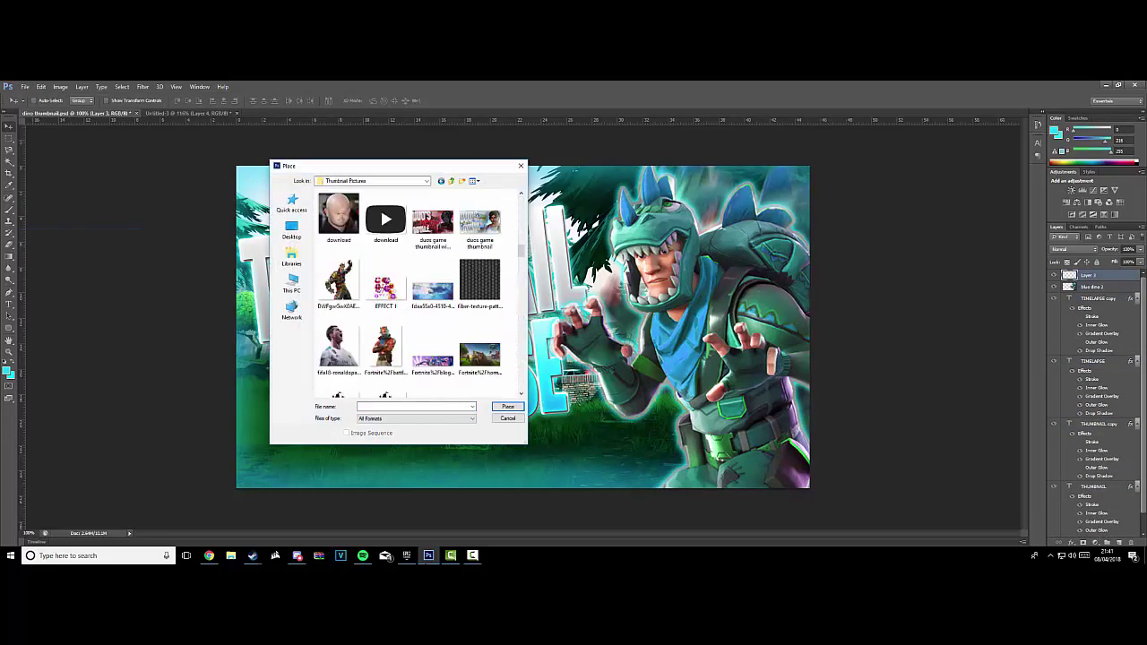
pyautogui.doubleClick(479, 221)
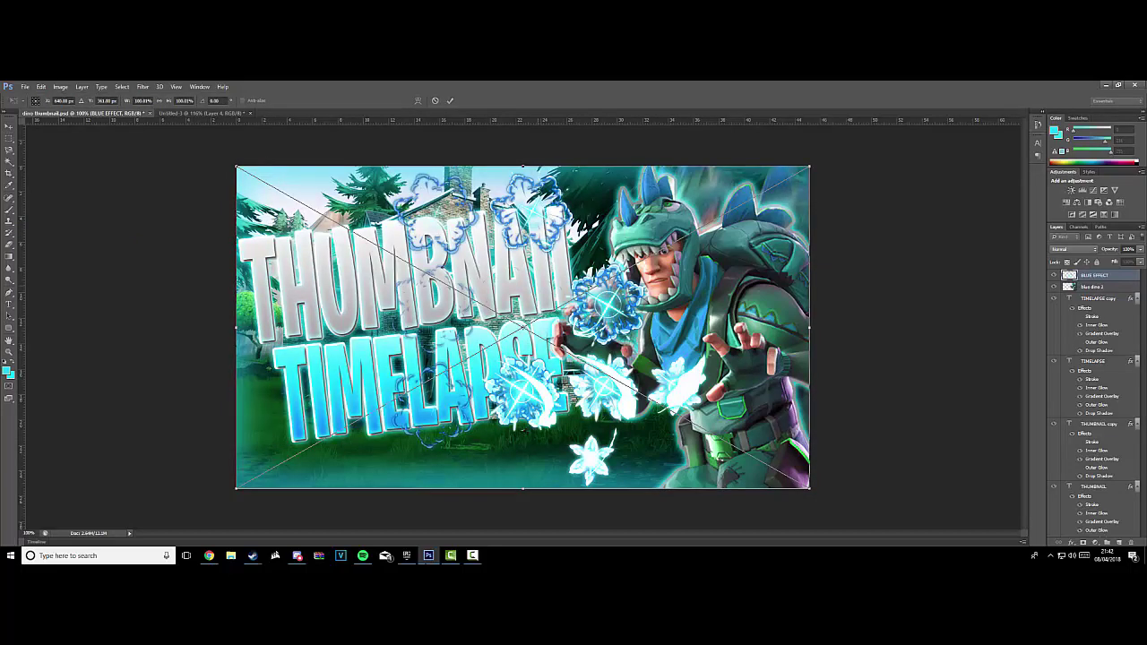
pyautogui.press('Return')
# - Solo and rasterize BLUE EFFECT, erase all but two snowflakes, and move it below the text
pyautogui.moveTo(1054, 286); pyautogui.dragTo(1054, 538)
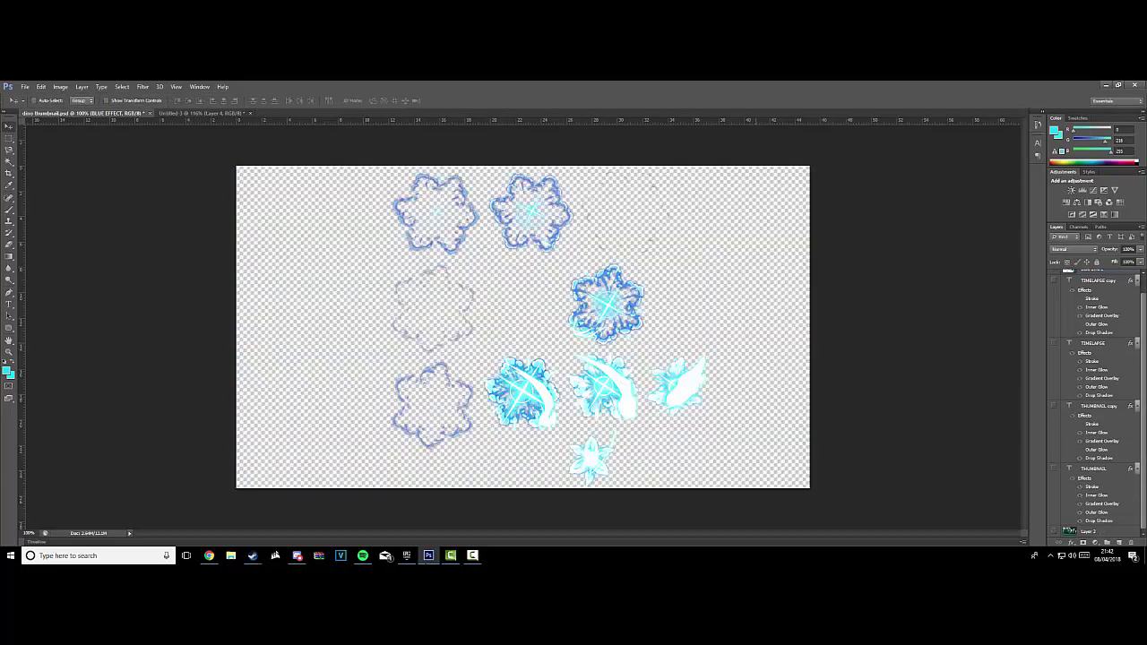
pyautogui.press('e')
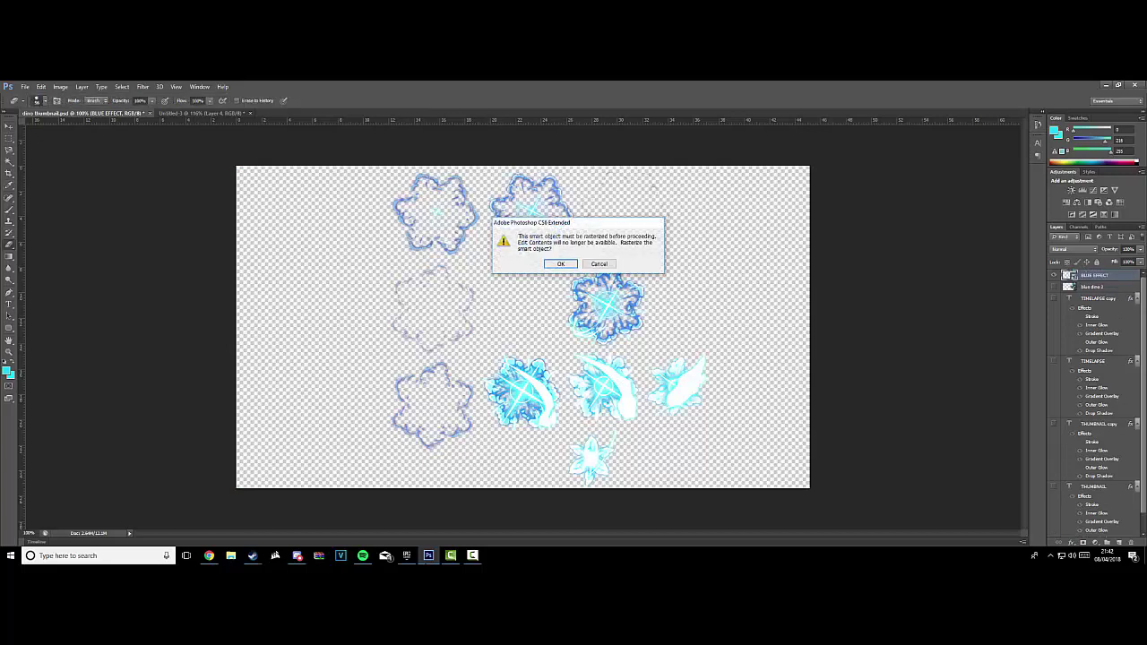
pyautogui.press('Return')
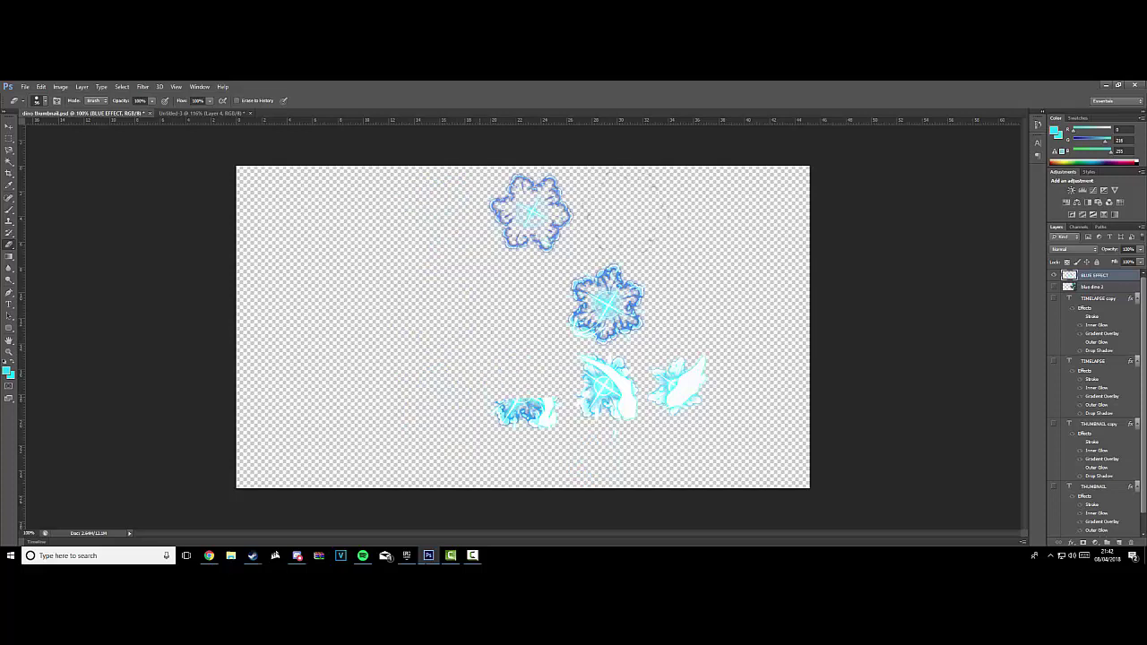
pyautogui.moveTo(525, 412); pyautogui.dragTo(682, 376)
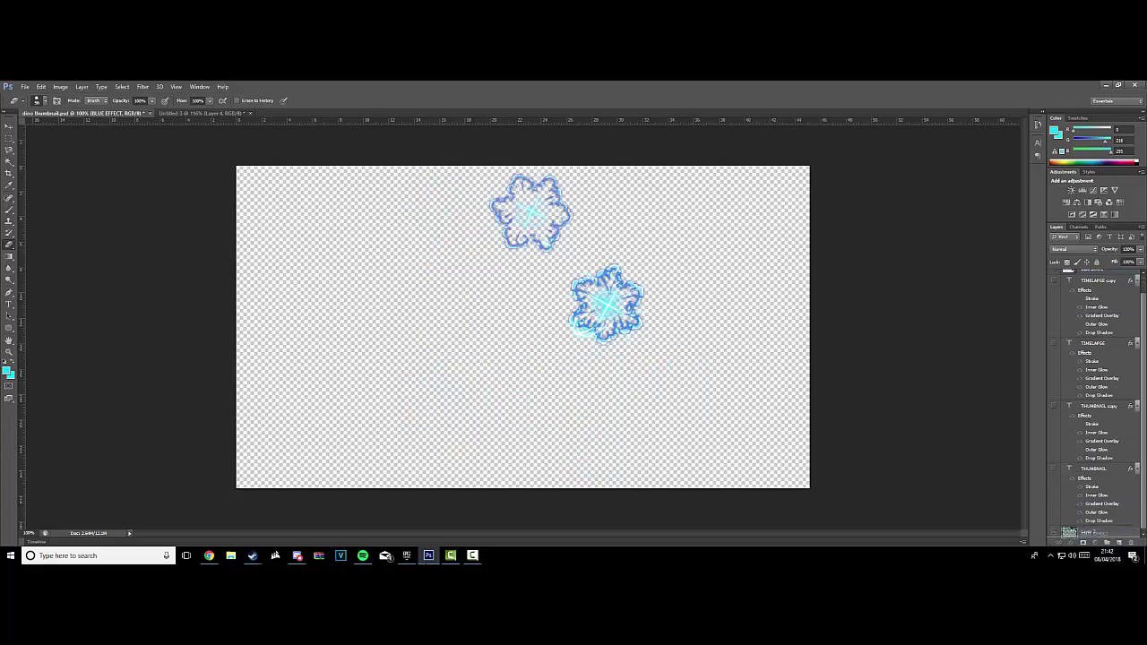
pyautogui.moveTo(1085, 335); pyautogui.dragTo(1085, 535)
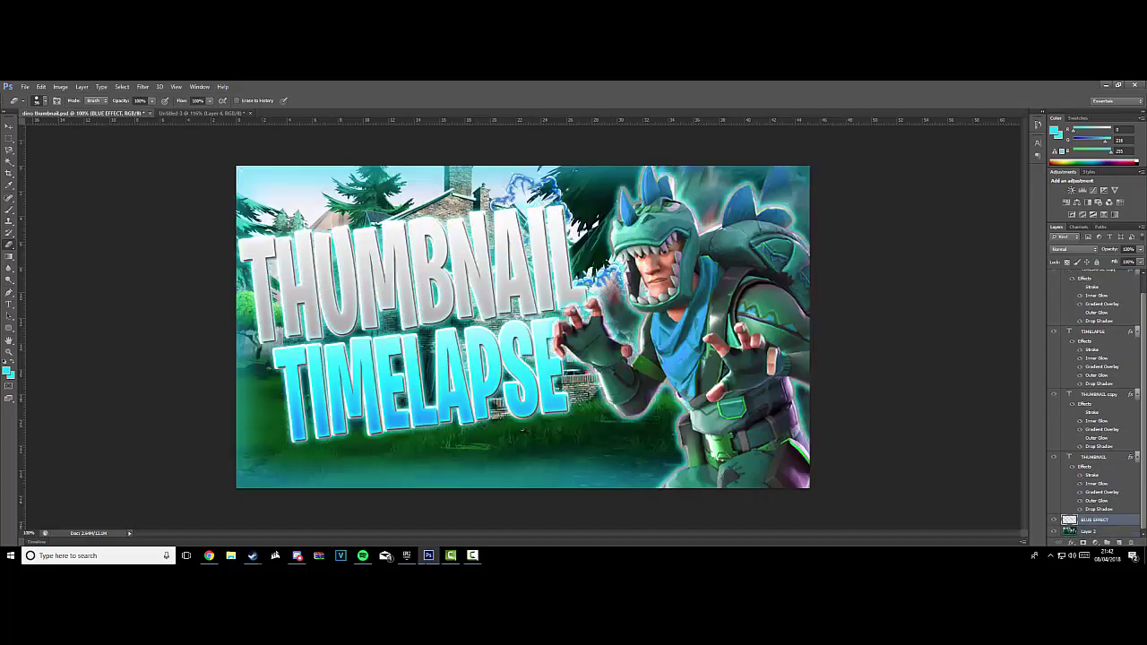
# - Transform the ice effect lower on the canvas
pyautogui.hotkey('ctrl', 't')
pyautogui.moveTo(574, 269); pyautogui.dragTo(573, 412)
pyautogui.press('Return')
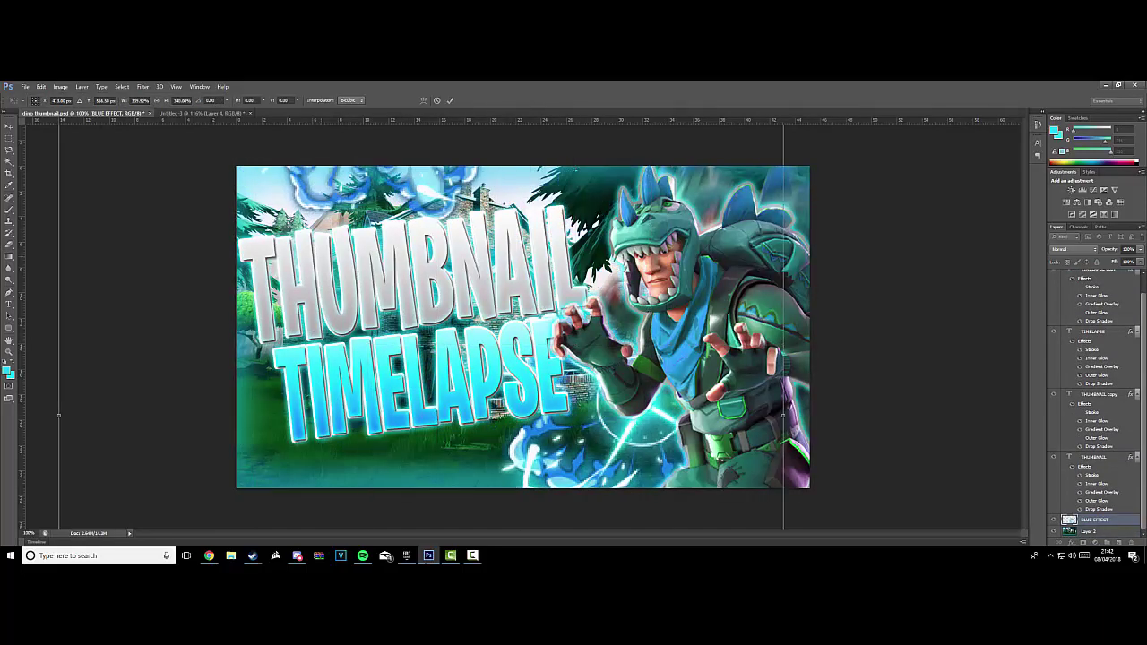
pyautogui.press('e')
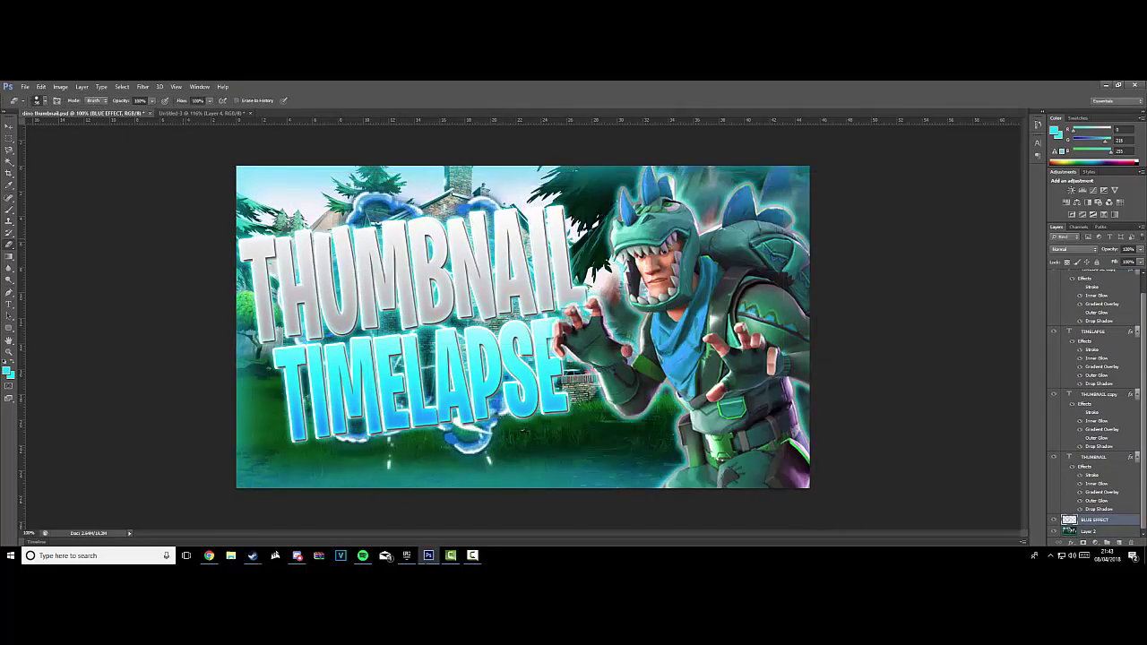
# - Move the blue lightning beside the hand, then to the top-left, then delete the BLUE EFFECT layer
pyautogui.press('v')
pyautogui.moveTo(475, 439); pyautogui.dragTo(768, 429)
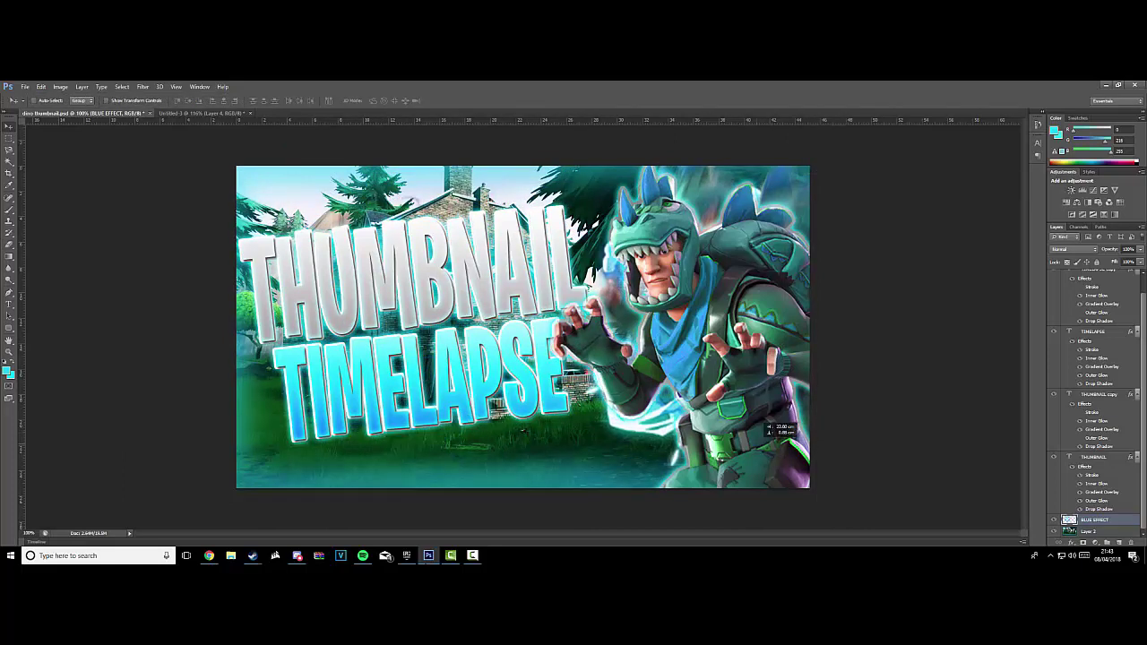
pyautogui.moveTo(764, 423)
pyautogui.mouseDown()
pyautogui.moveTo(194, 243)
pyautogui.moveTo(358, 192)
pyautogui.mouseUp()
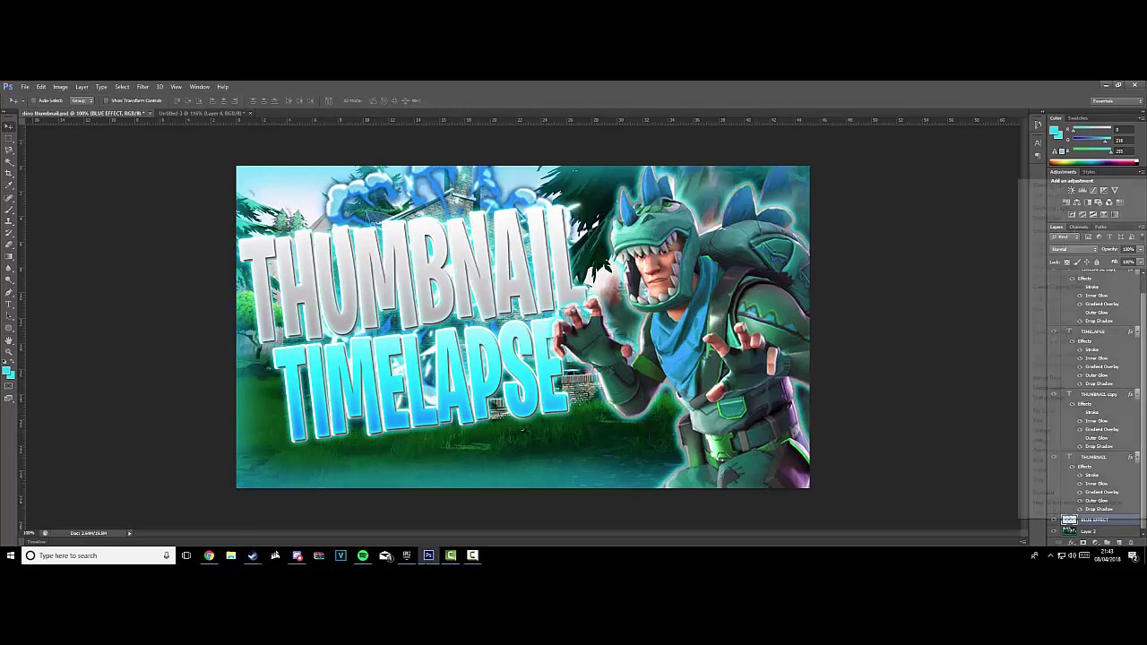
pyautogui.press('Return')
# - Place the Magic lightning image to the right behind Rex, then select Layer 3
pyautogui.click(25, 87)
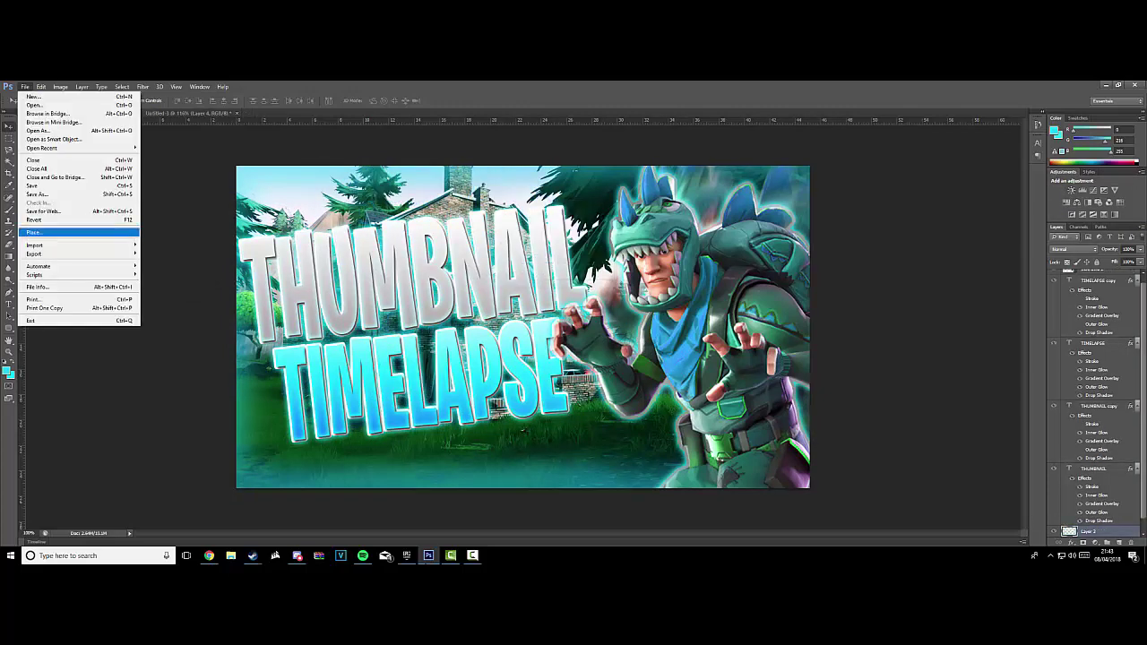
pyautogui.click(40, 218)
pyautogui.scroll(-3, 422, 296)
pyautogui.scroll(-3, 422, 296)
pyautogui.doubleClick(386, 280)
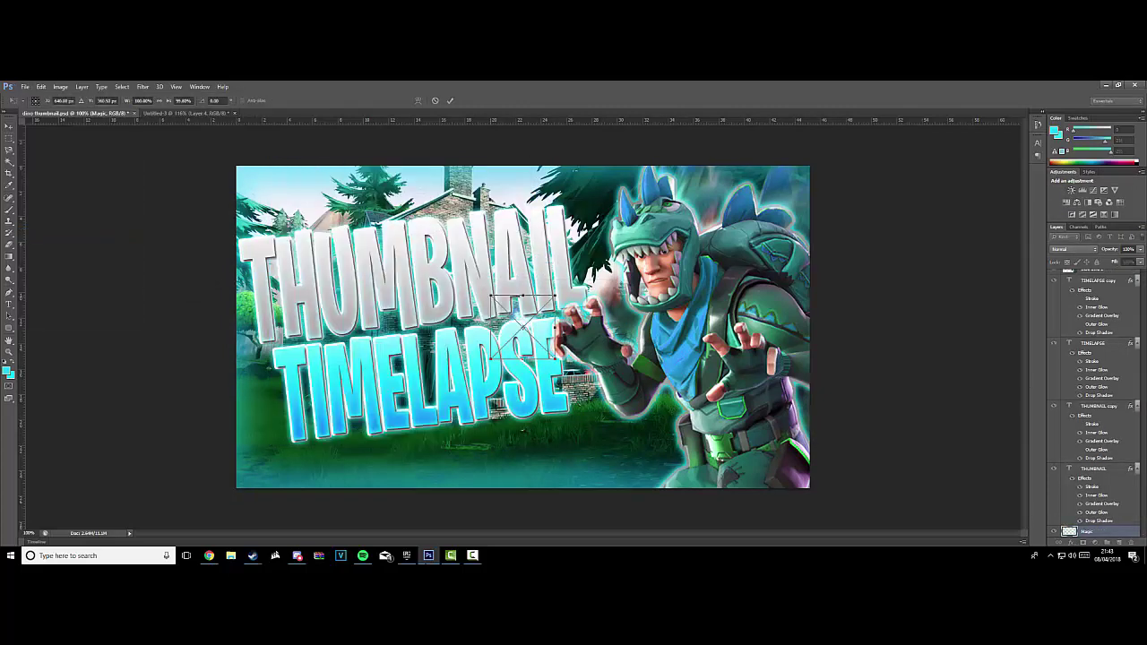
pyautogui.moveTo(645, 439); pyautogui.dragTo(703, 320)
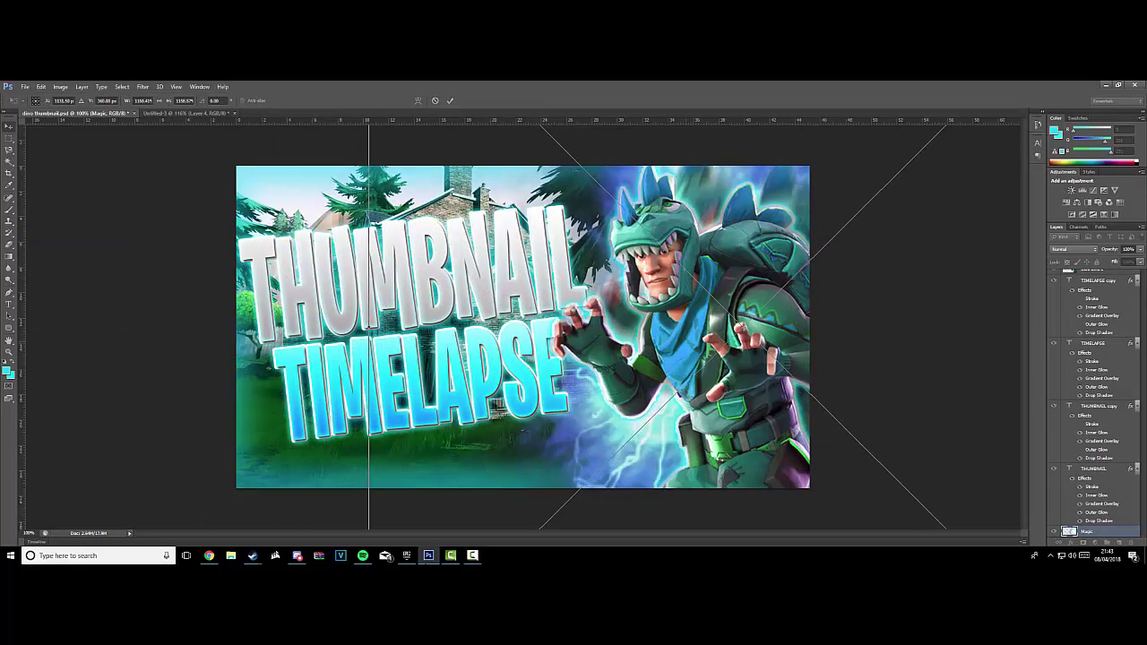
pyautogui.press('Return')
pyautogui.scroll(5, 1094, 403)
pyautogui.click(1088, 275)
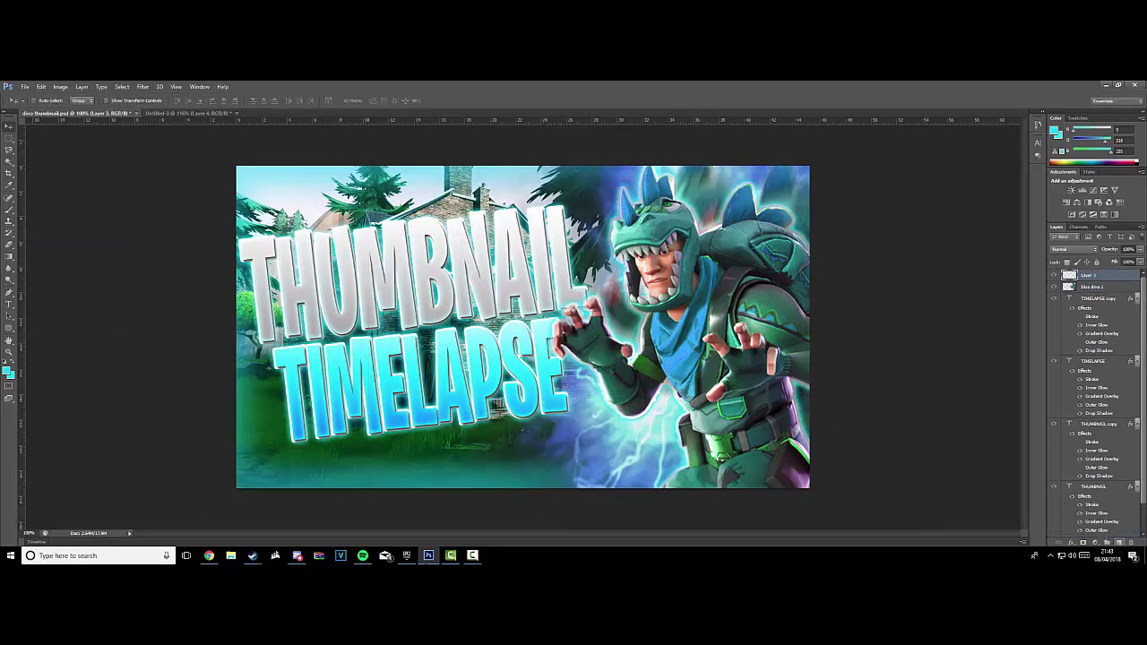
# - Place the smoke image along the bottom of the canvas
pyautogui.click(25, 87)
pyautogui.click(45, 233)
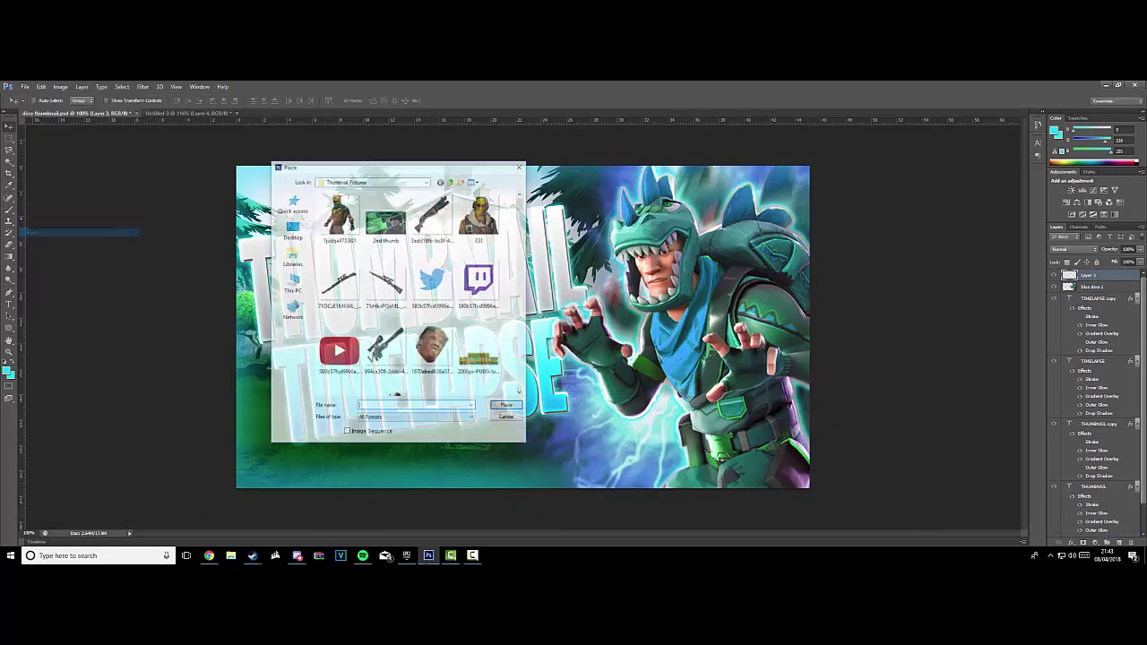
pyautogui.doubleClick(359, 269)
pyautogui.doubleClick(384, 359)
pyautogui.moveTo(699, 448); pyautogui.dragTo(714, 396)
pyautogui.press('Return')
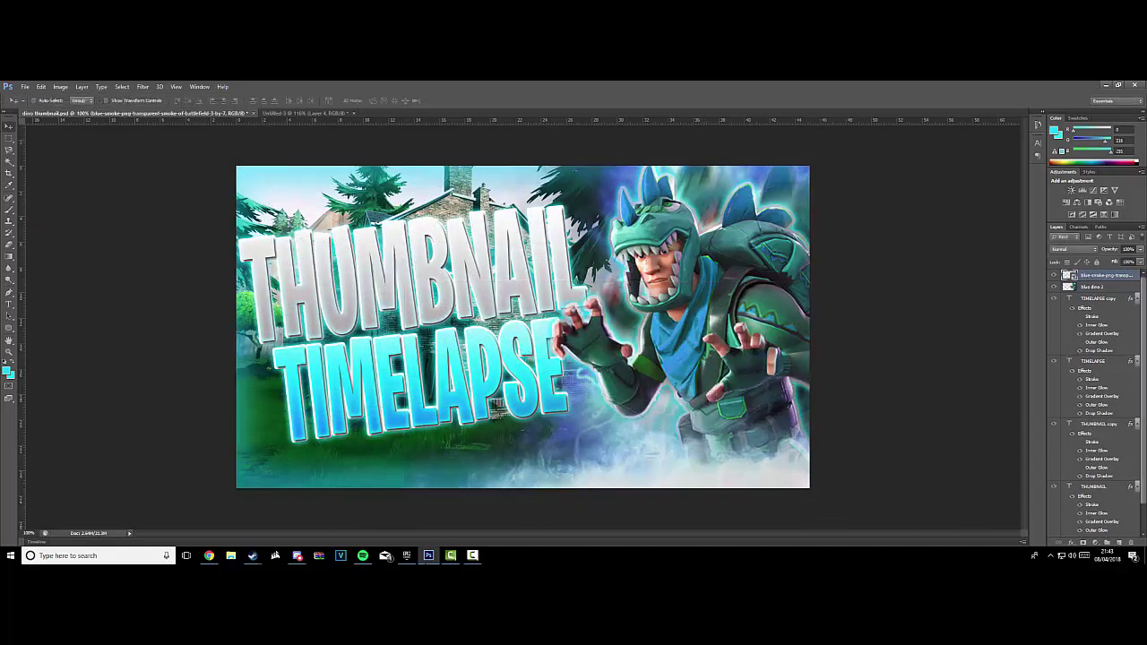
# - Tint the smoke with a Hue/Saturation adjustment merged down into its layer
pyautogui.click(1078, 202)
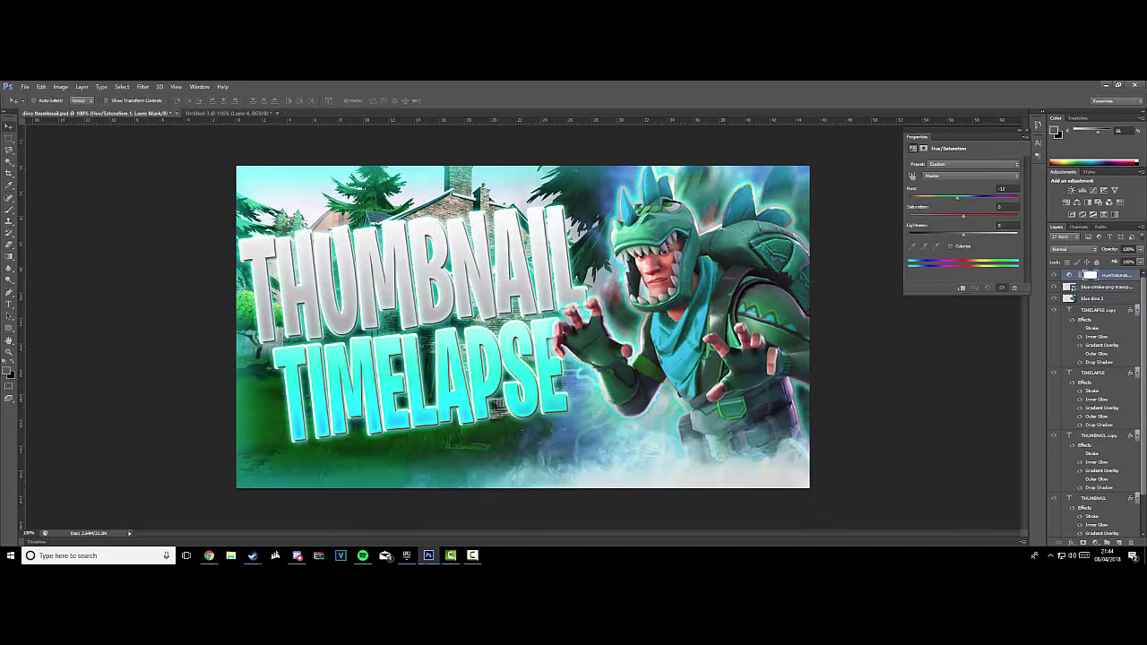
pyautogui.rightClick(1103, 287)
pyautogui.click(1103, 392)
pyautogui.write('pn')
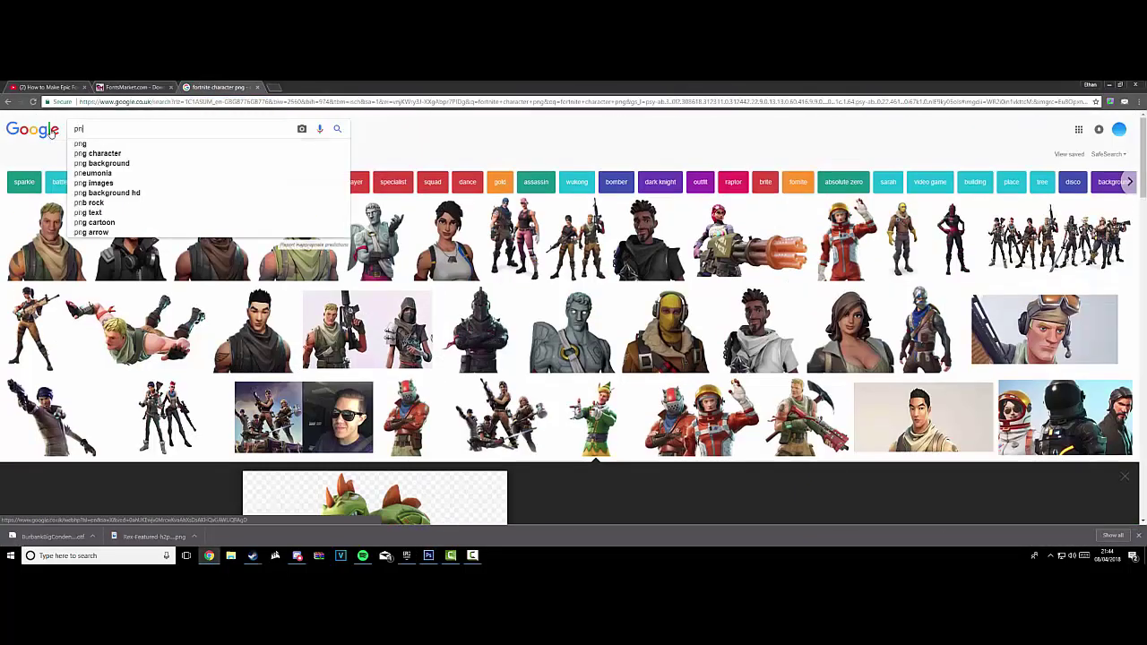
# - Search Google Images for 'png effects' and scroll through the results
pyautogui.write('g effects')
pyautogui.press('Return')
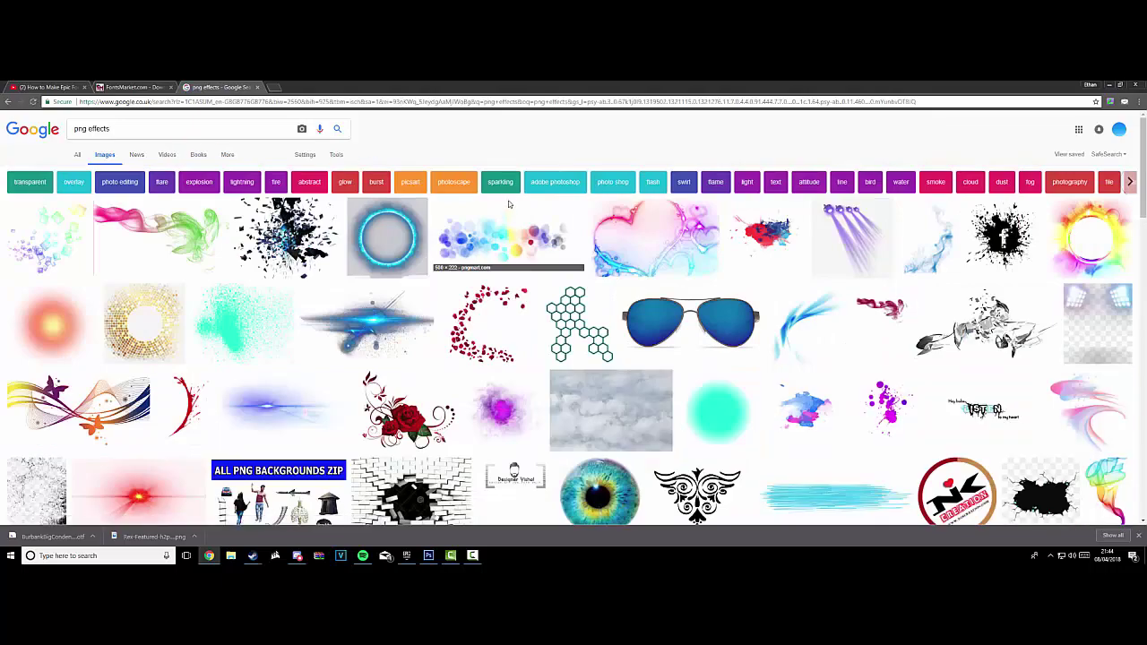
pyautogui.scroll(-2, 509, 204)
pyautogui.scroll(-3, 508, 215)
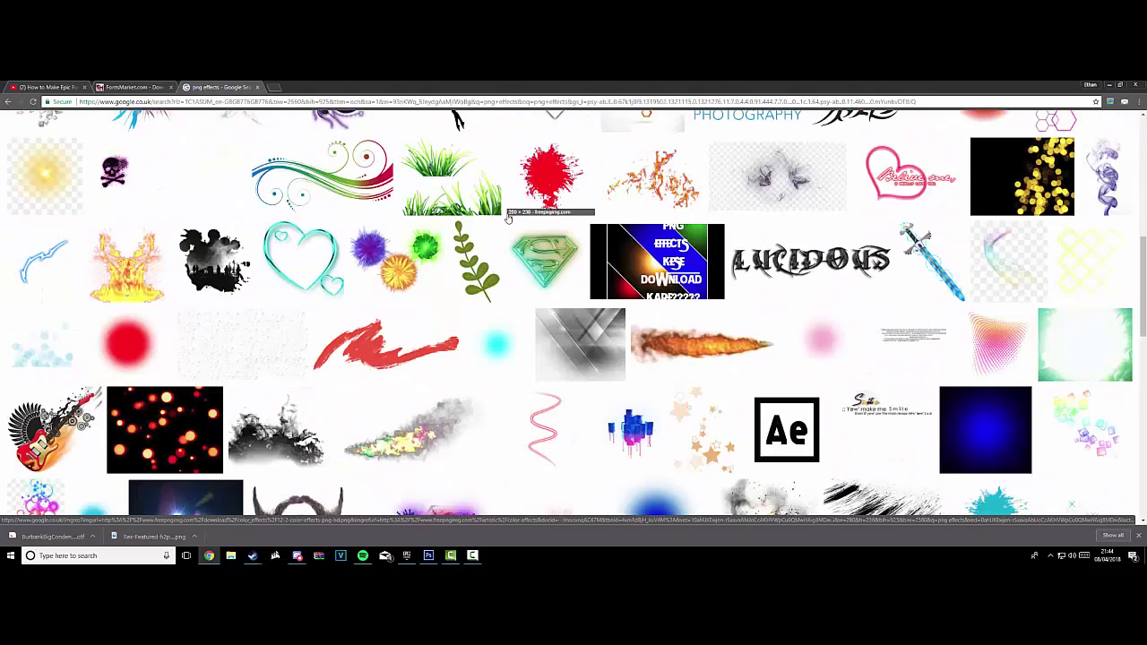
pyautogui.scroll(-5, 509, 218)
pyautogui.scroll(-5, 507, 220)
pyautogui.scroll(-2, 507, 223)
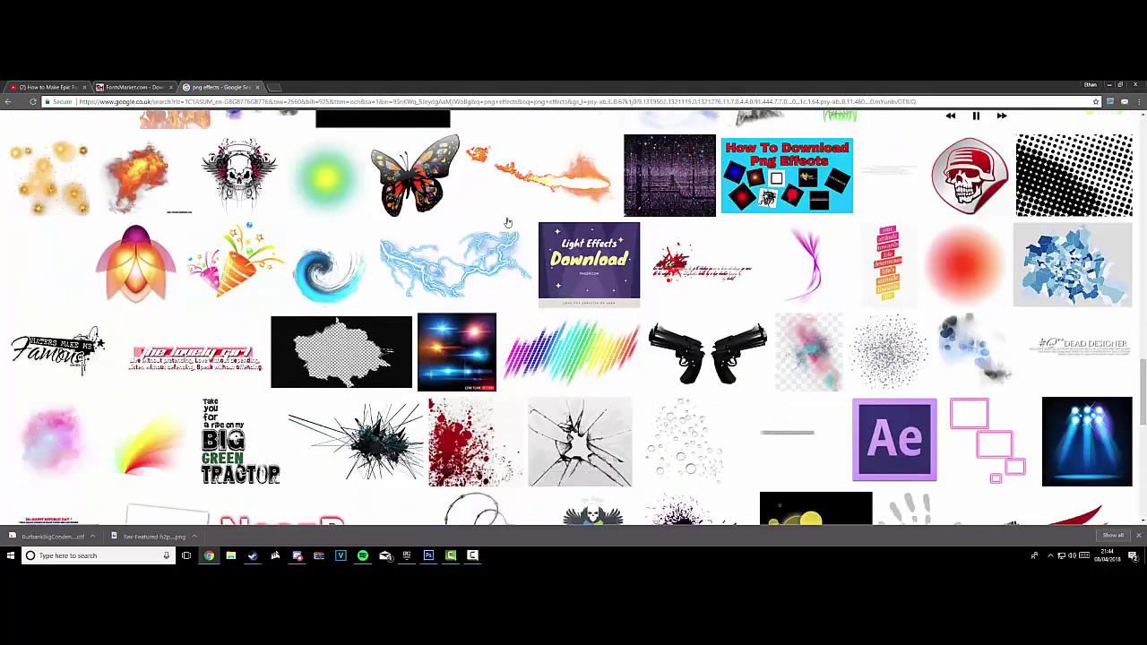
pyautogui.scroll(-5, 507, 222)
pyautogui.scroll(-5, 508, 222)
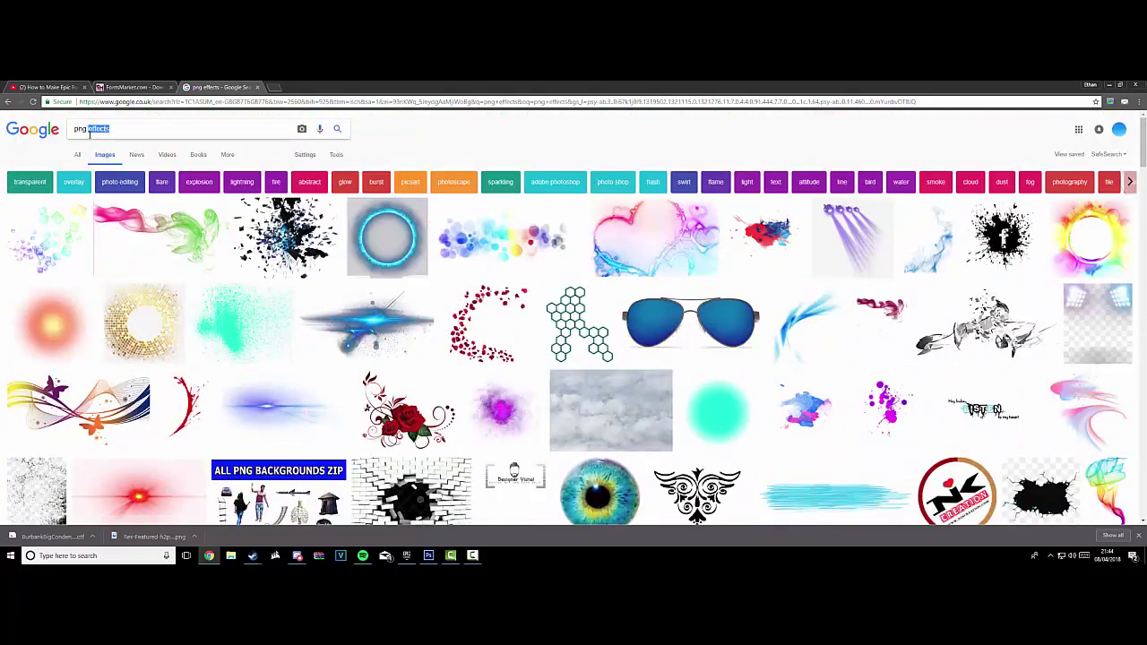
# - Search for 'lense galae' and save a blue lens-flare image to the Desktop
pyautogui.write('lense galare')
pyautogui.press('Return')
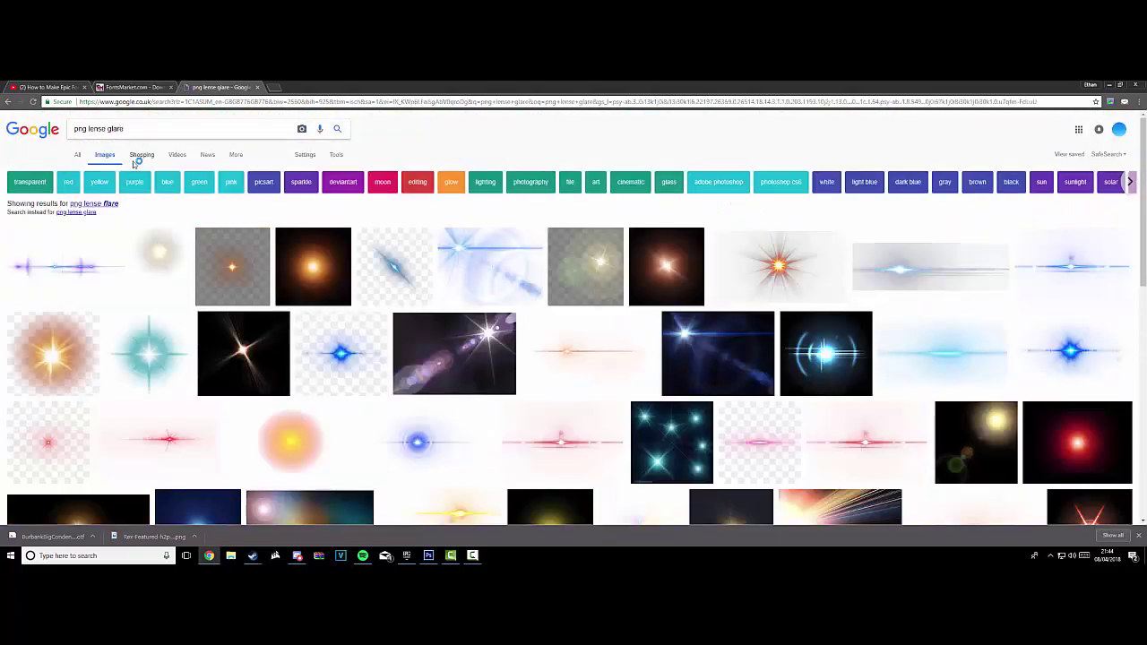
pyautogui.click(490, 266)
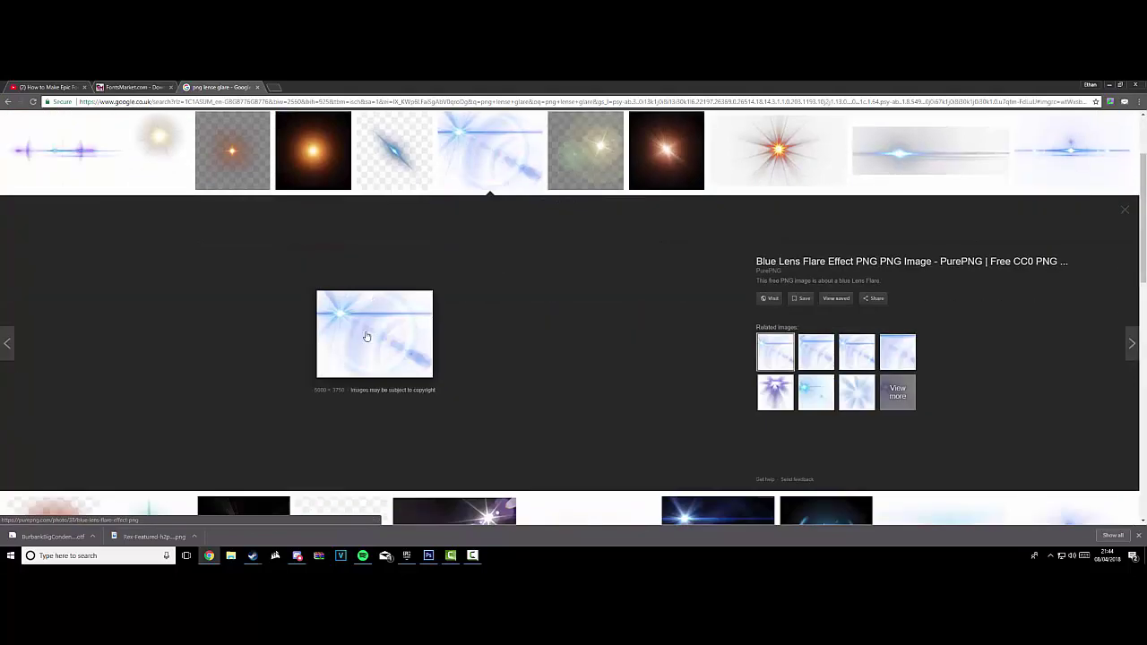
pyautogui.rightClick(362, 330)
pyautogui.click(394, 421)
pyautogui.click(37, 147)
pyautogui.click(462, 308)
pyautogui.click(1125, 210)
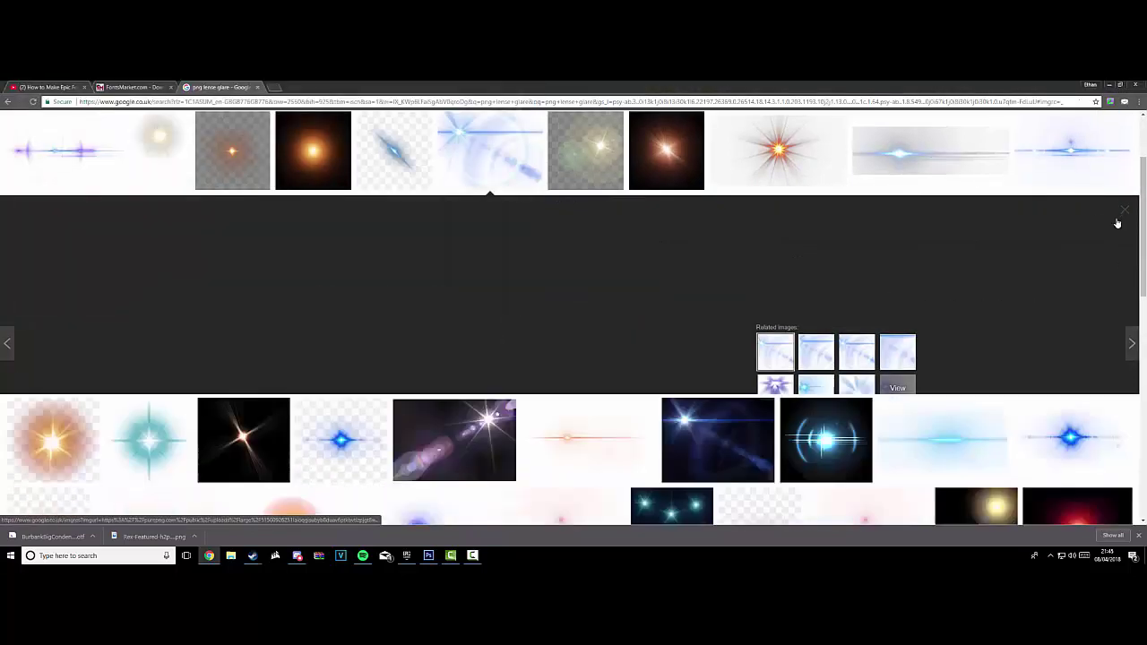
# - Save a second, horizontal blue lens-flare image to the Desktop
pyautogui.click(932, 152)
pyautogui.rightClick(350, 363)
pyautogui.click(394, 387)
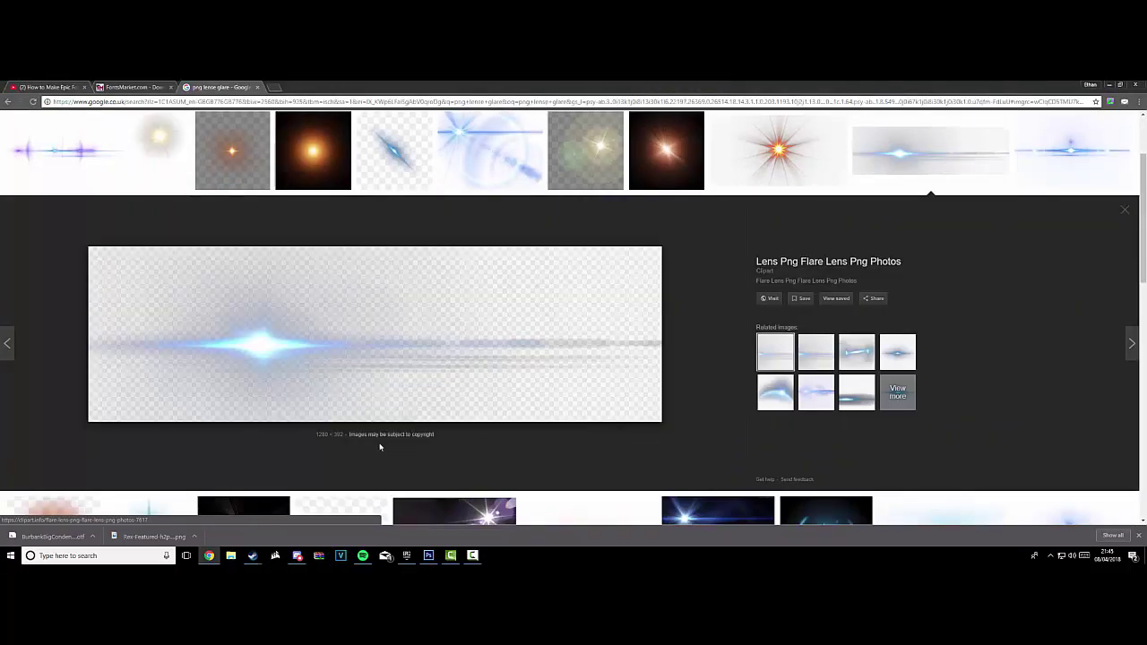
pyautogui.click(37, 147)
pyautogui.click(459, 308)
# - Place the Desktop lens-flare PNG by the title at reduced opacity, behind the text
pyautogui.click(428, 556)
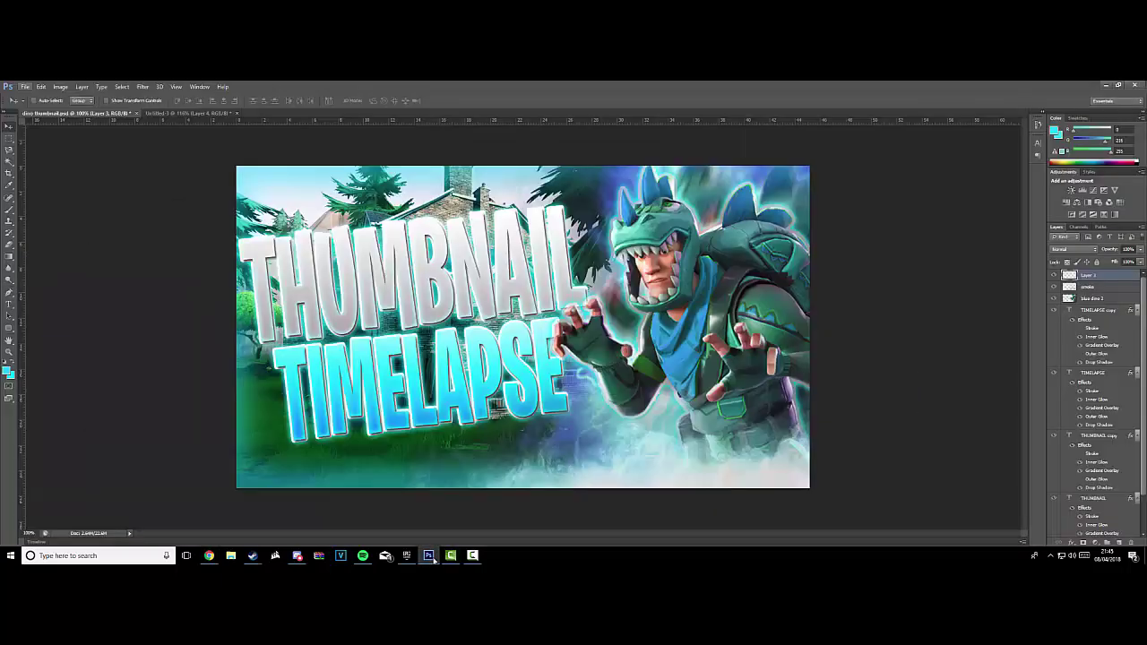
pyautogui.hotkey('alt', 'f')
pyautogui.press('l')
pyautogui.click(292, 229)
pyautogui.scroll(-5, 419, 296)
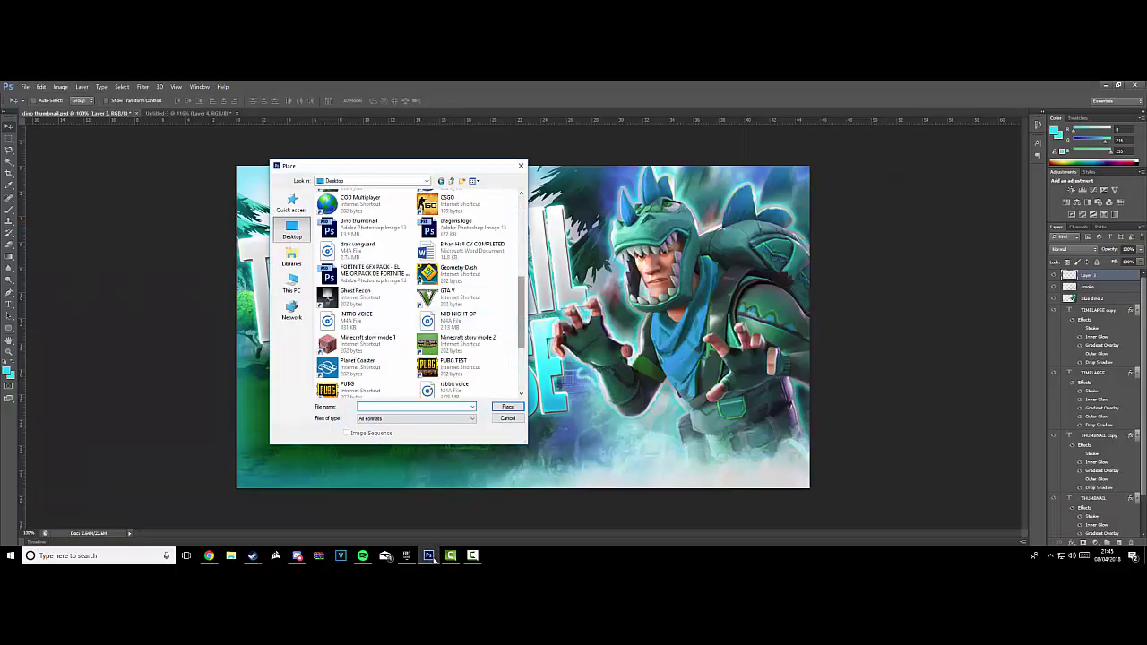
pyautogui.doubleClick(466, 286)
pyautogui.moveTo(237, 327); pyautogui.dragTo(38, 296)
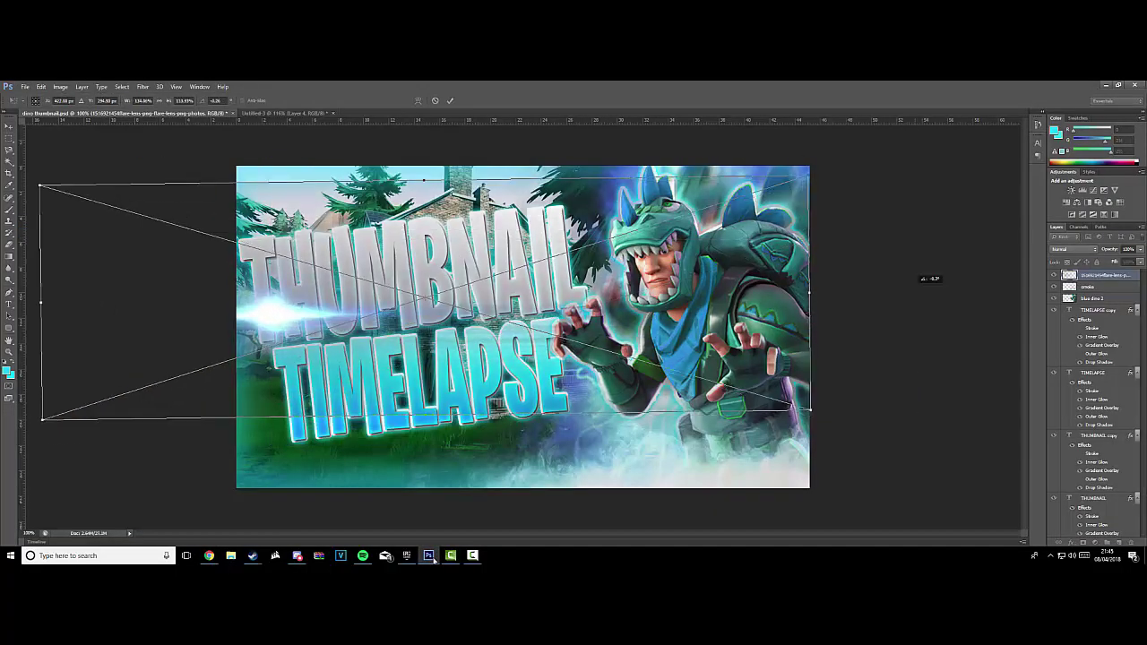
pyautogui.press('Return')
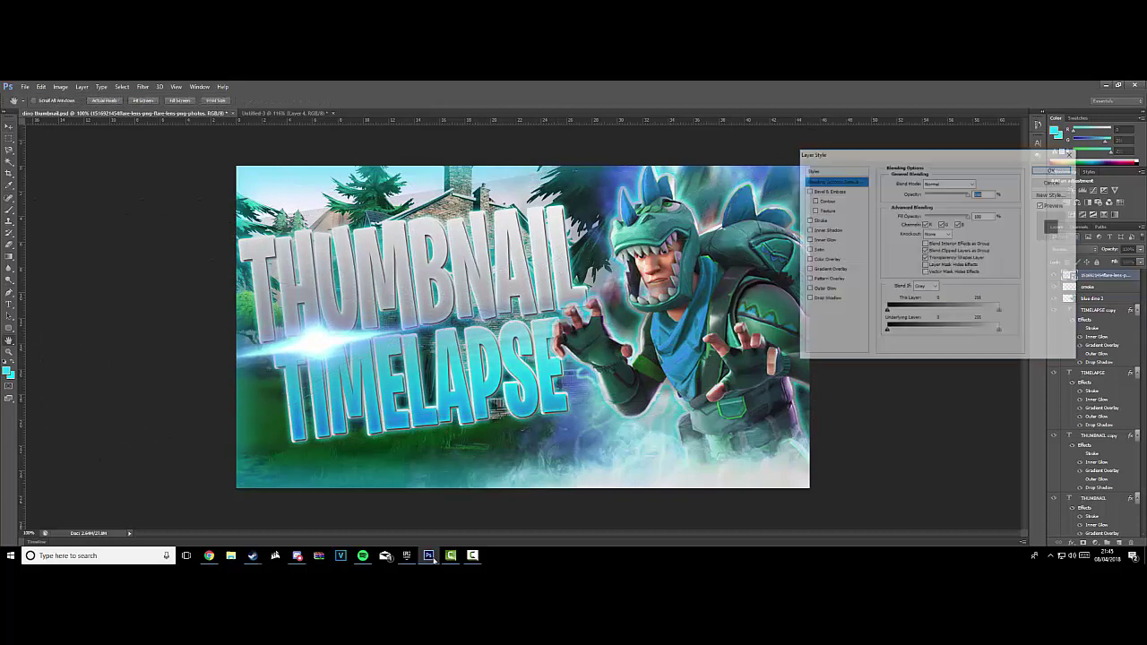
pyautogui.press('Return')
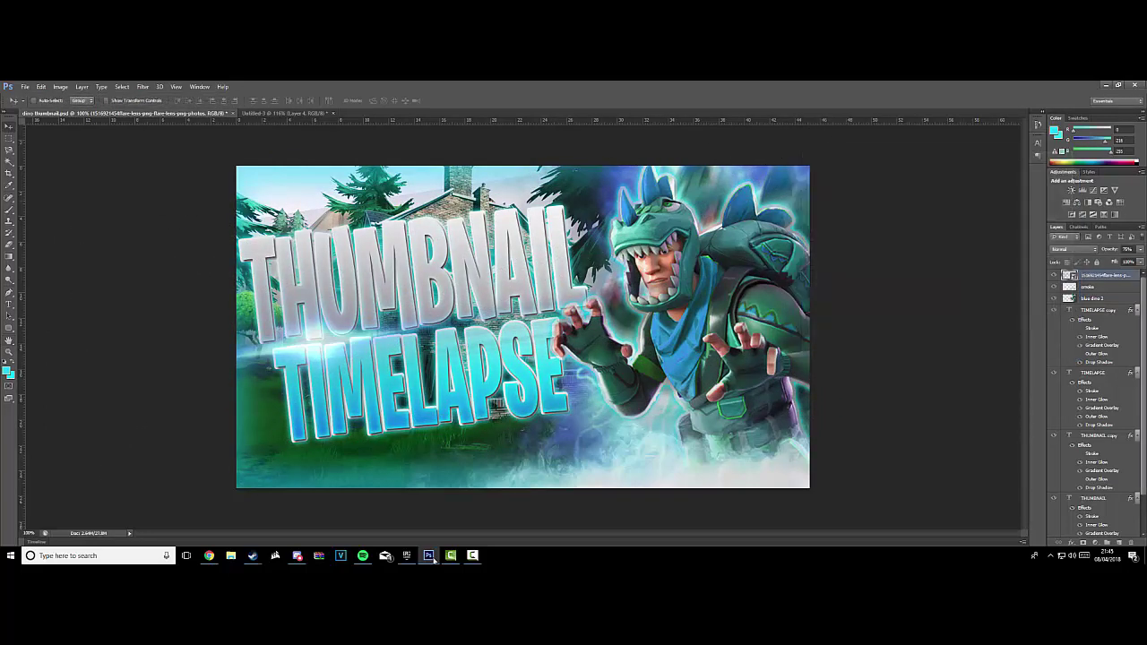
pyautogui.moveTo(1098, 406)
pyautogui.mouseDown()
pyautogui.moveTo(1098, 421)
pyautogui.moveTo(1098, 303)
pyautogui.mouseUp()
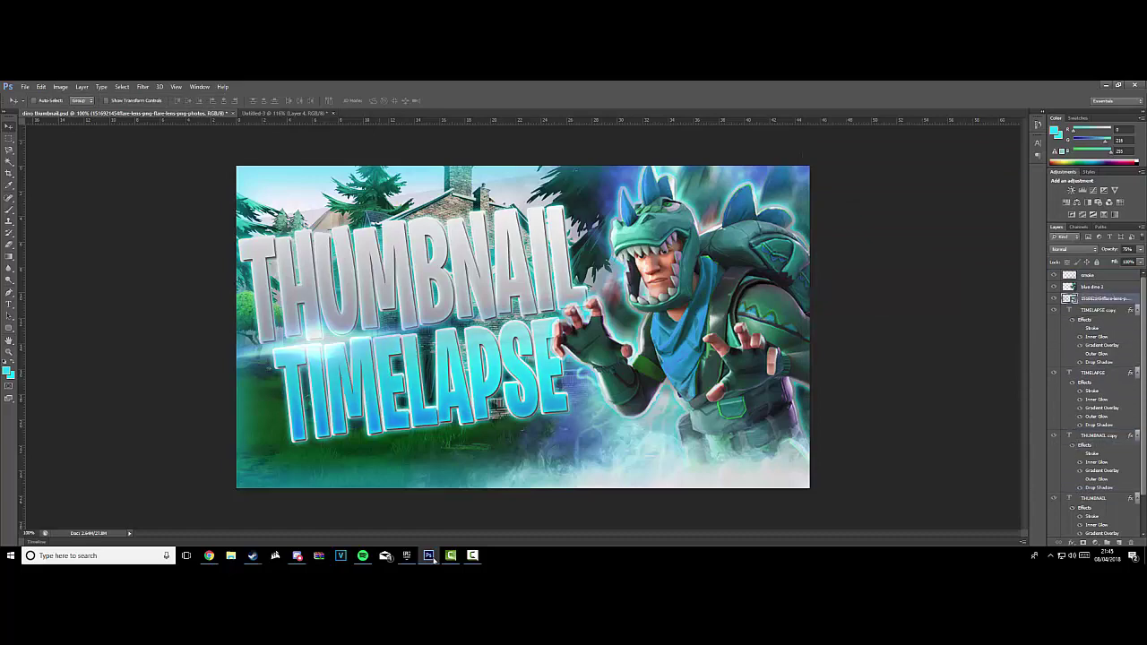
# - Rotate, resize and reposition the flare, moving its layer below the THUMBNAIL text
pyautogui.hotkey('ctrl', 't')
pyautogui.moveTo(628, 341)
pyautogui.mouseDown()
pyautogui.moveTo(687, 358)
pyautogui.moveTo(692, 461)
pyautogui.mouseUp()
pyautogui.press('Return')
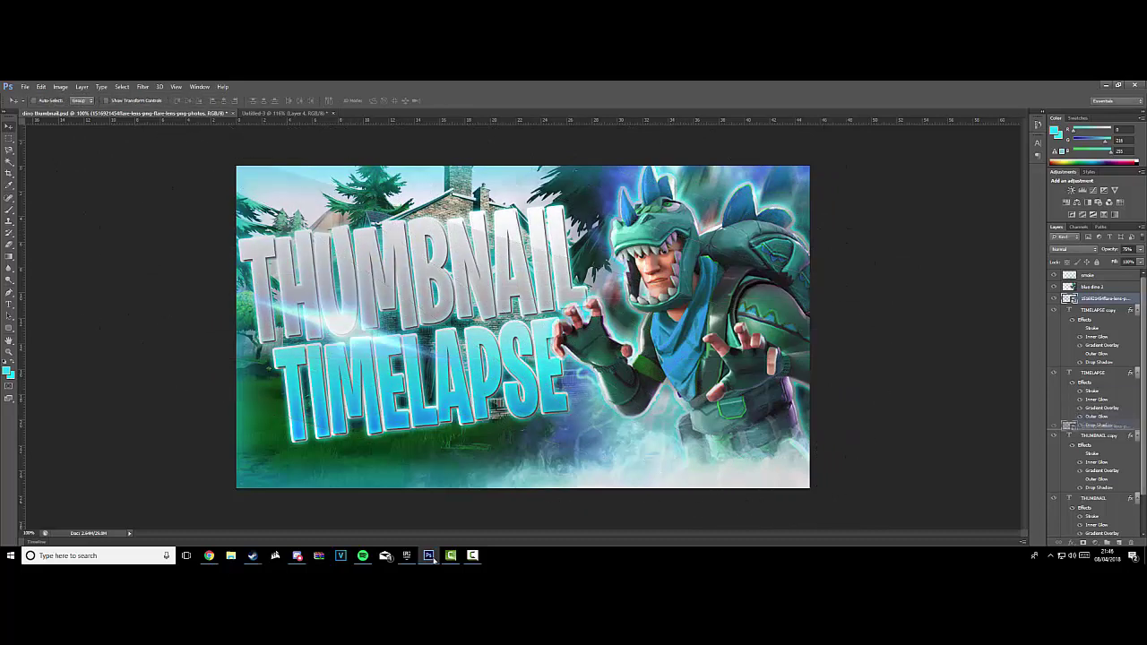
pyautogui.moveTo(1094, 425); pyautogui.dragTo(1098, 423)
pyautogui.hotkey('ctrl', 't')
pyautogui.moveTo(682, 340)
pyautogui.mouseDown()
pyautogui.moveTo(736, 271)
pyautogui.moveTo(730, 316)
pyautogui.mouseUp()
pyautogui.press('Return')
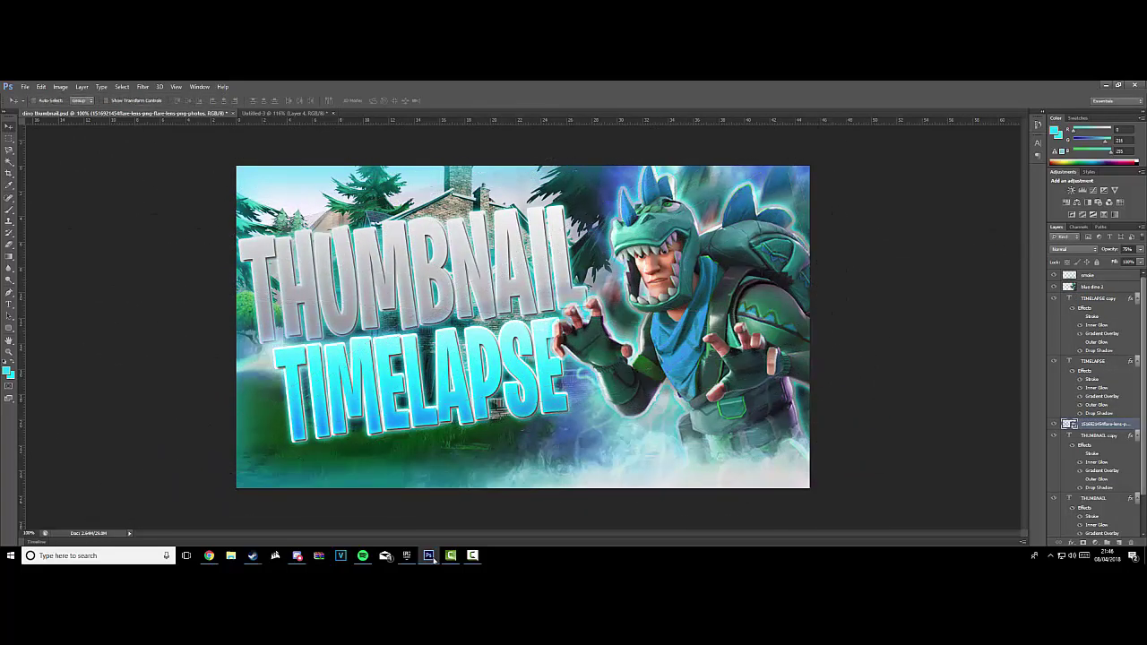
pyautogui.hotkey('ctrl', '[')
pyautogui.hotkey('ctrl', '[')
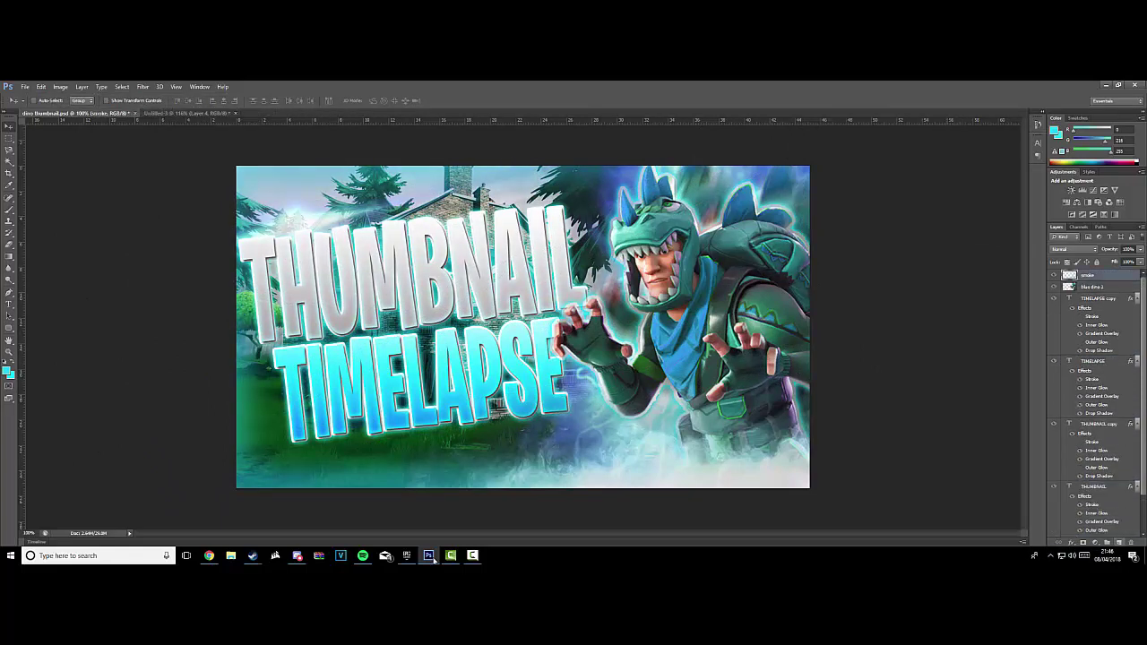
# - Paint a cyan arc around Rex on a new layer set to Soft Light
pyautogui.hotkey('ctrl', 'shift', 'alt', 'n')
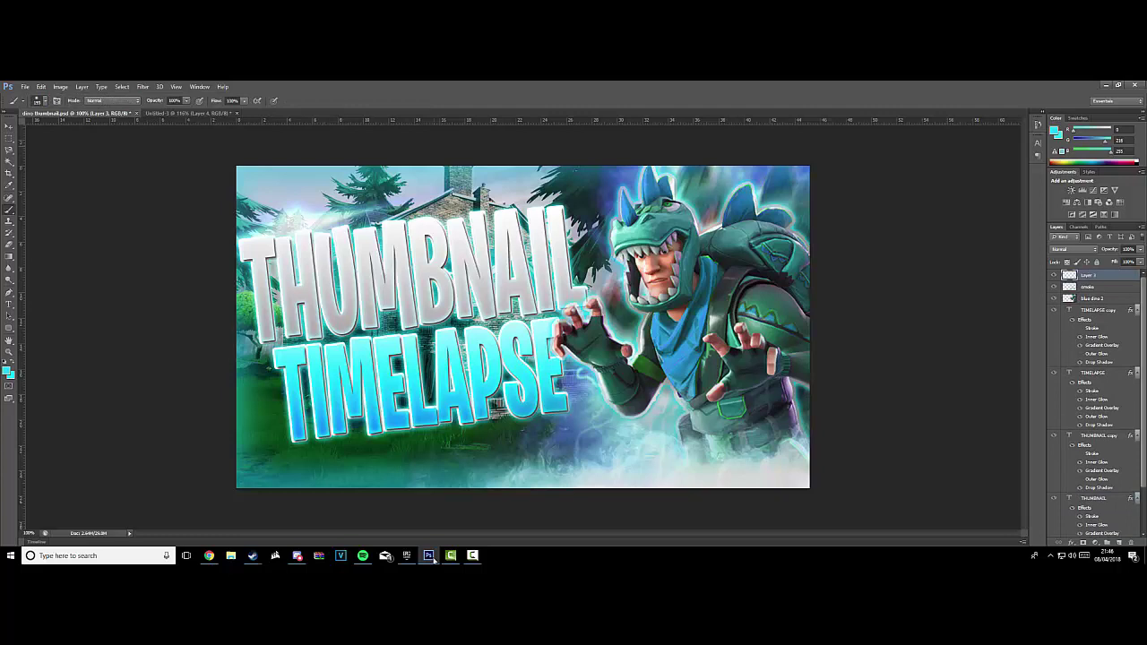
pyautogui.moveTo(547, 179)
pyautogui.mouseDown()
pyautogui.moveTo(753, 184)
pyautogui.moveTo(798, 358)
pyautogui.moveTo(627, 466)
pyautogui.moveTo(340, 475)
pyautogui.mouseUp()
pyautogui.click(1074, 248)
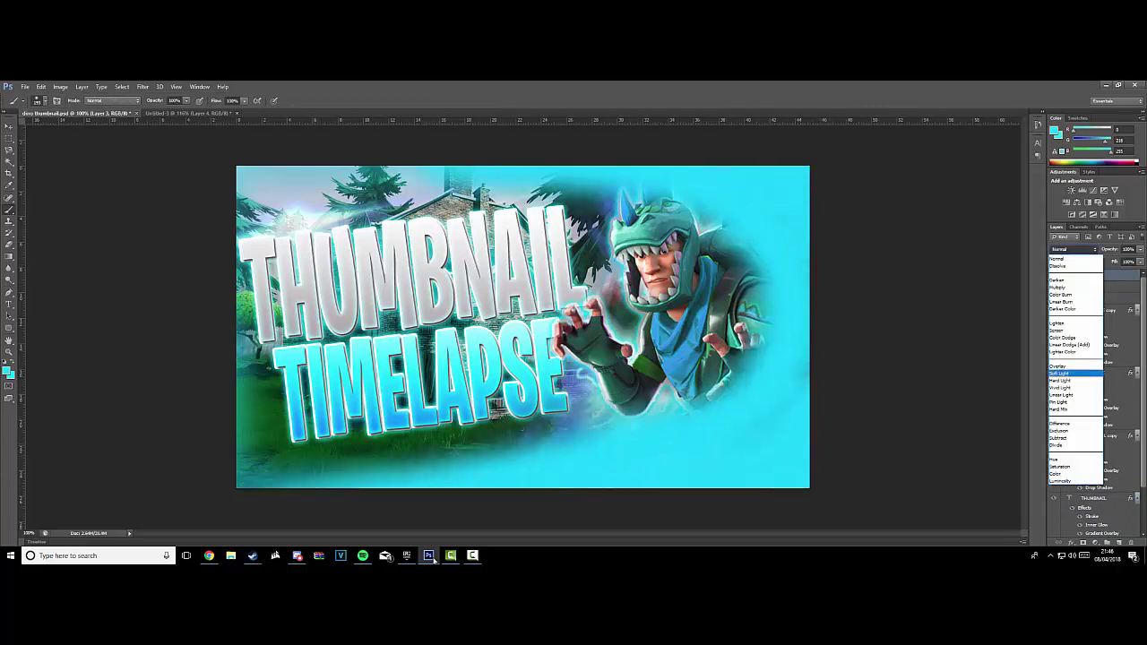
pyautogui.click(1076, 363)
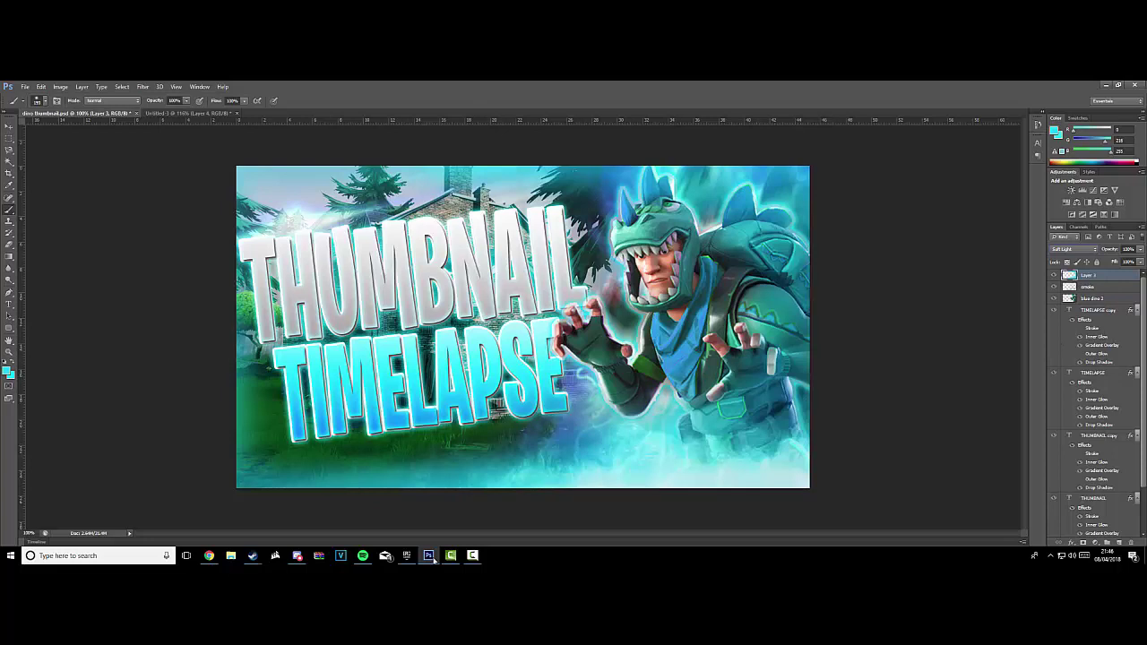